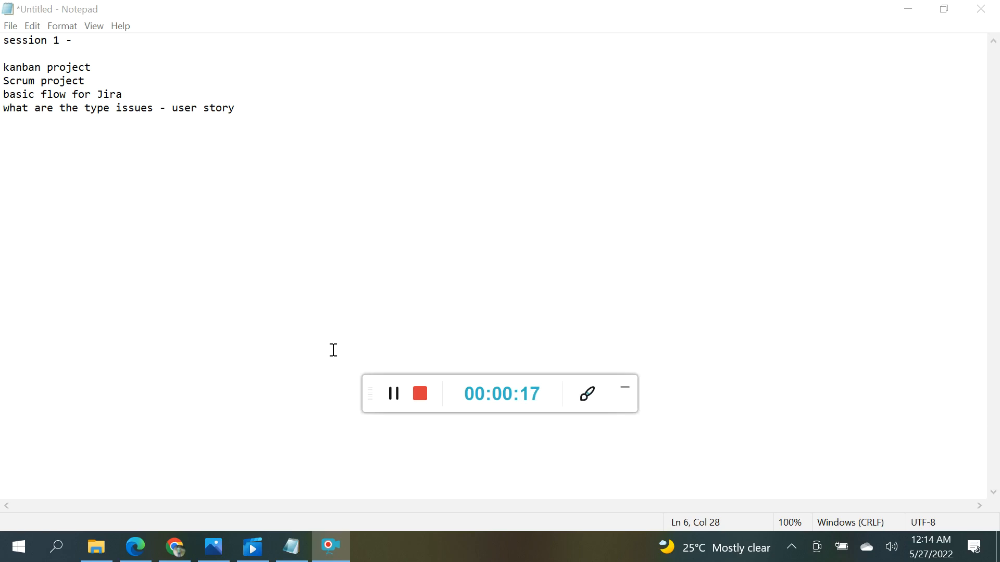
Switch to Chrome and examine the Google results for jira atlassian and the Jira Software free-plan sign-up page.
click(175, 547)
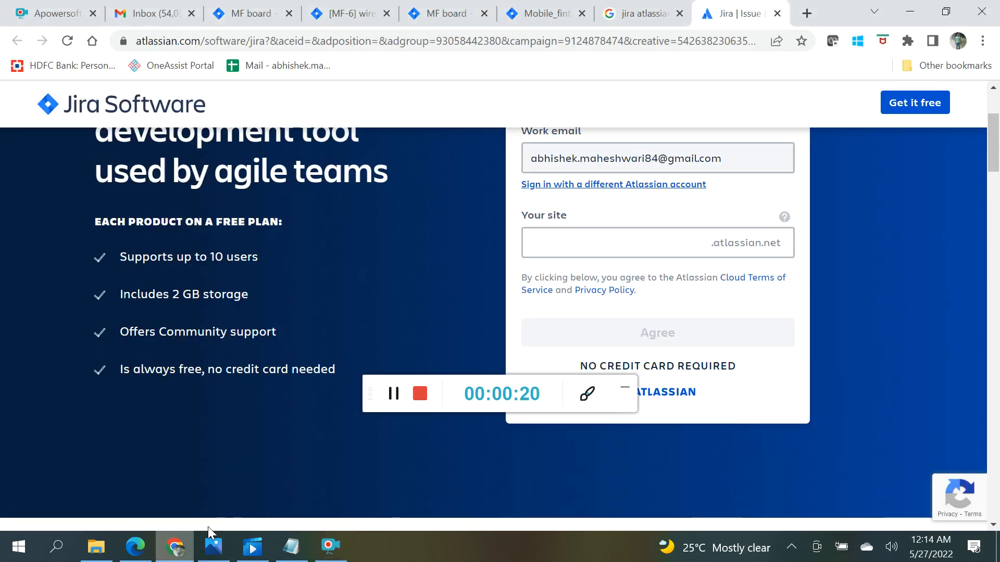
click(622, 20)
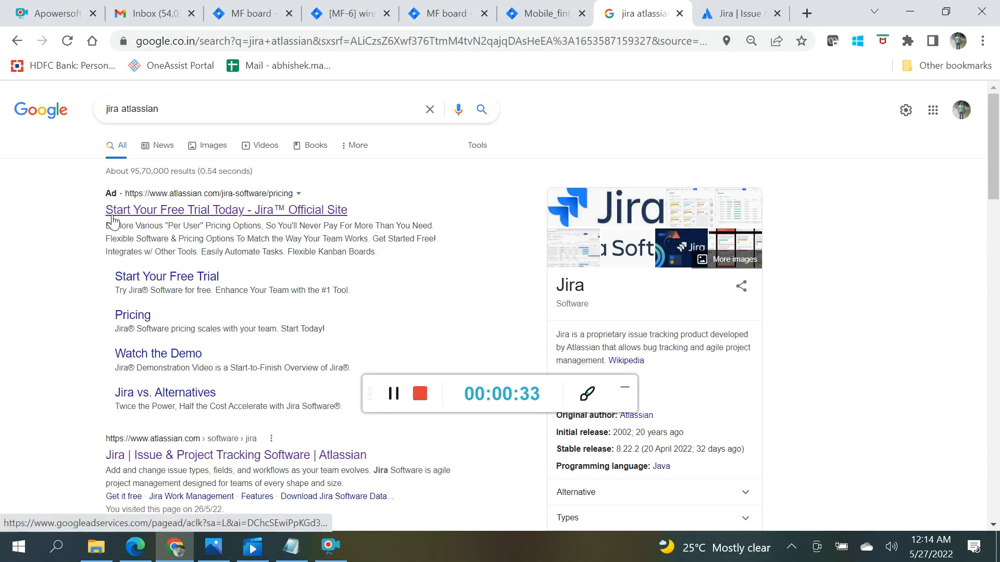
click(720, 14)
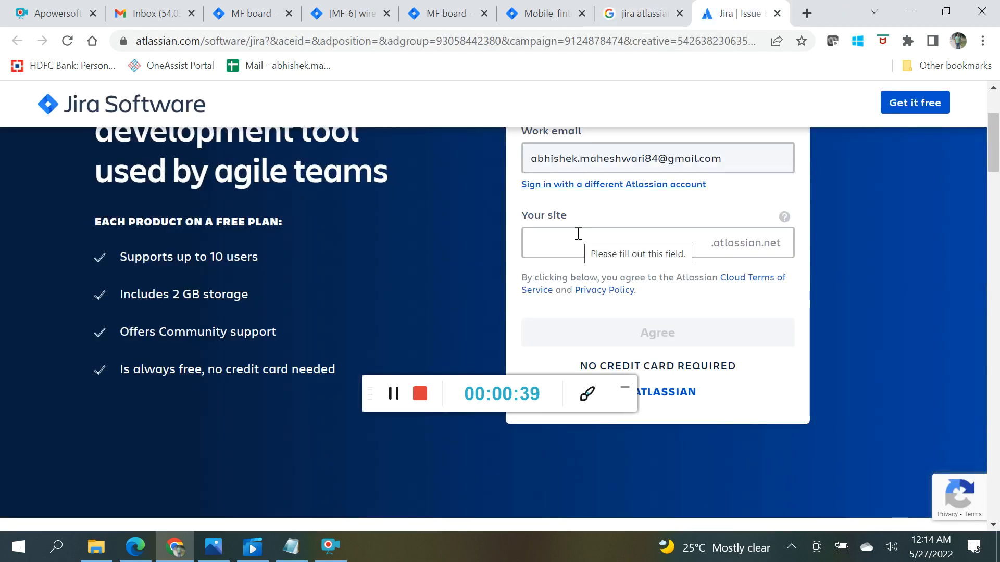
click(624, 389)
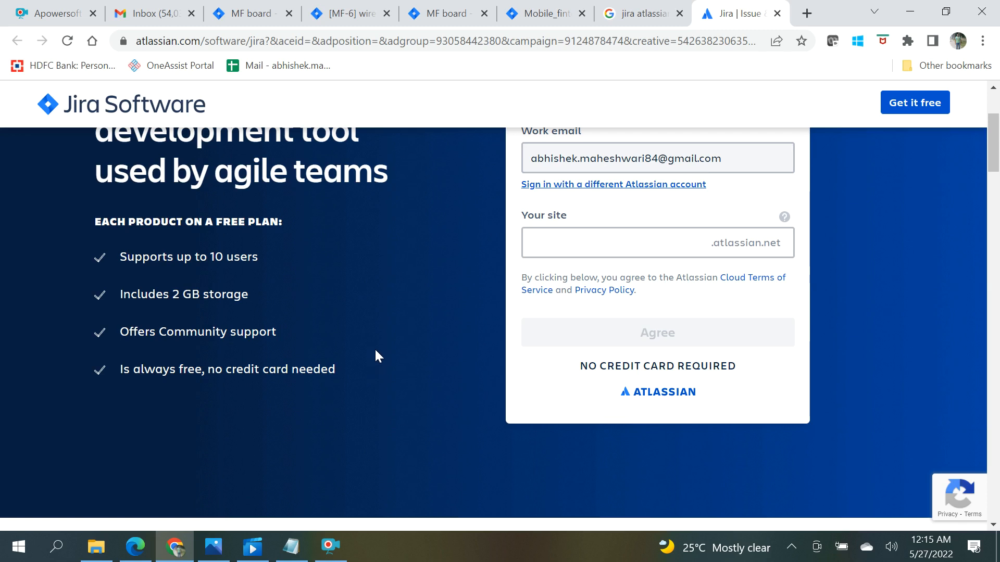
Switch to Notepad and complete the issue types line to read "Epic , user story , task , subtask , defect".
click(292, 546)
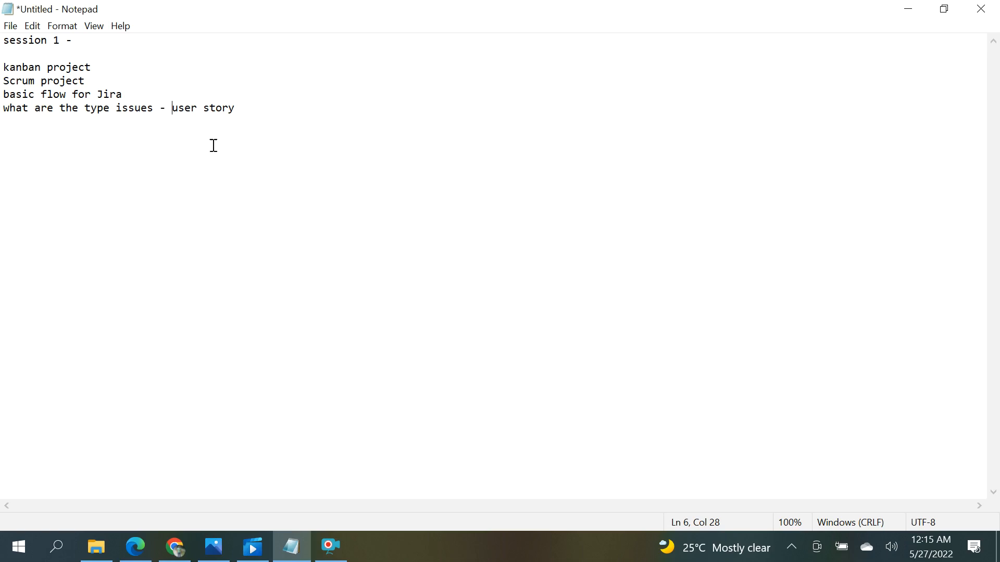
click(251, 112)
click(172, 110)
text(Epic ,)
click(293, 106)
text(, )
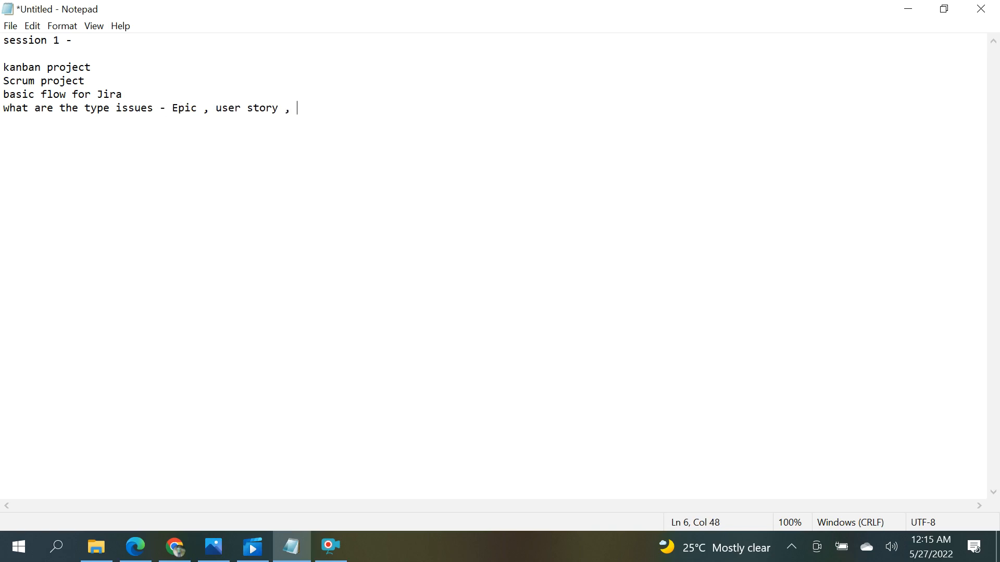
text(task , subtask ,)
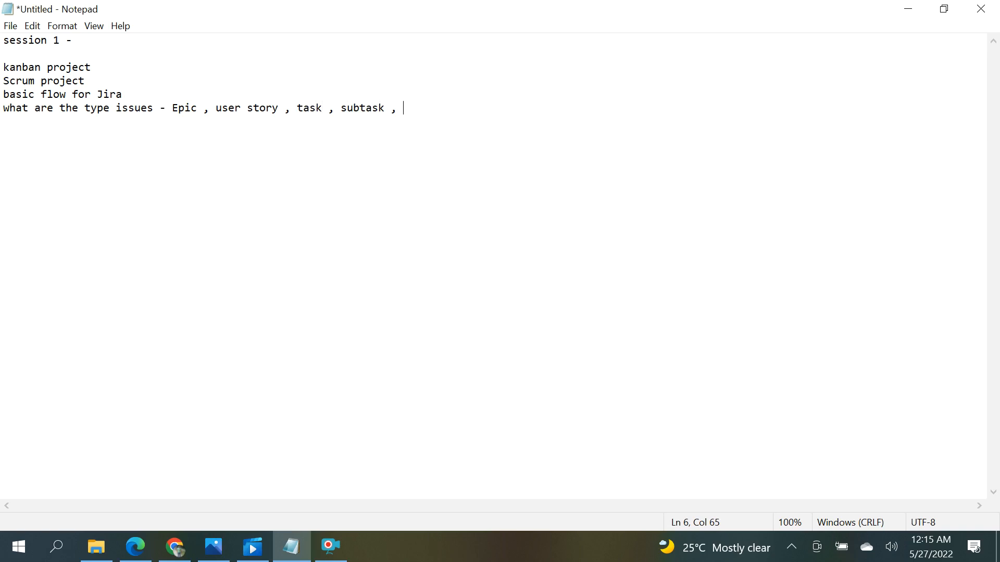
text( defect d)
key(BackSpace)
Add the lines "sprint", "road map" and "backlog" below the issue types, leaving a blank line before them.
key(Return)
key(Return)
text(sprint)
key(Return)
text(kan)
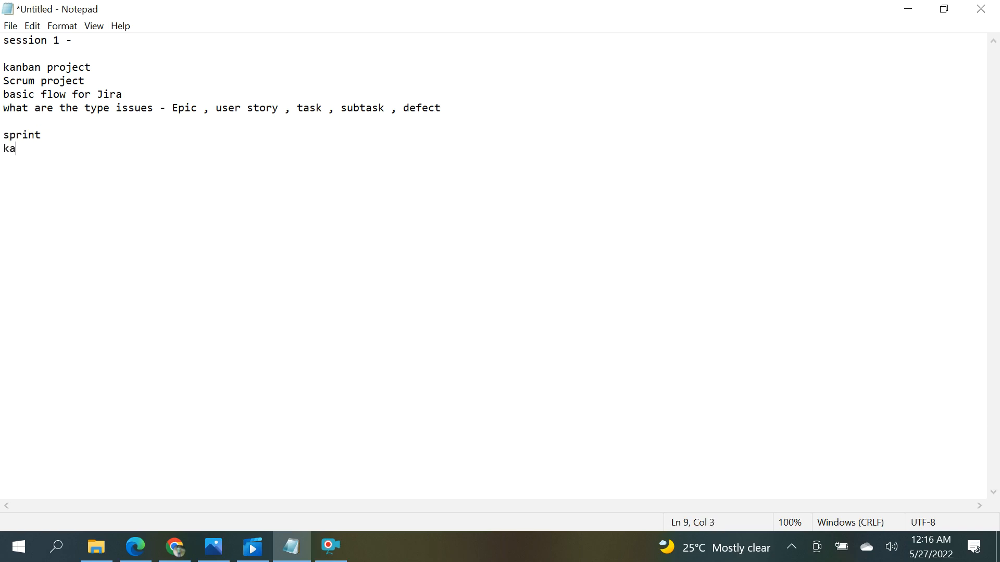
key(BackSpace)
key(BackSpace)
key(BackSpace)
key(BackSpace)
key(Return)
text(road map)
key(Return)
text(backlog)
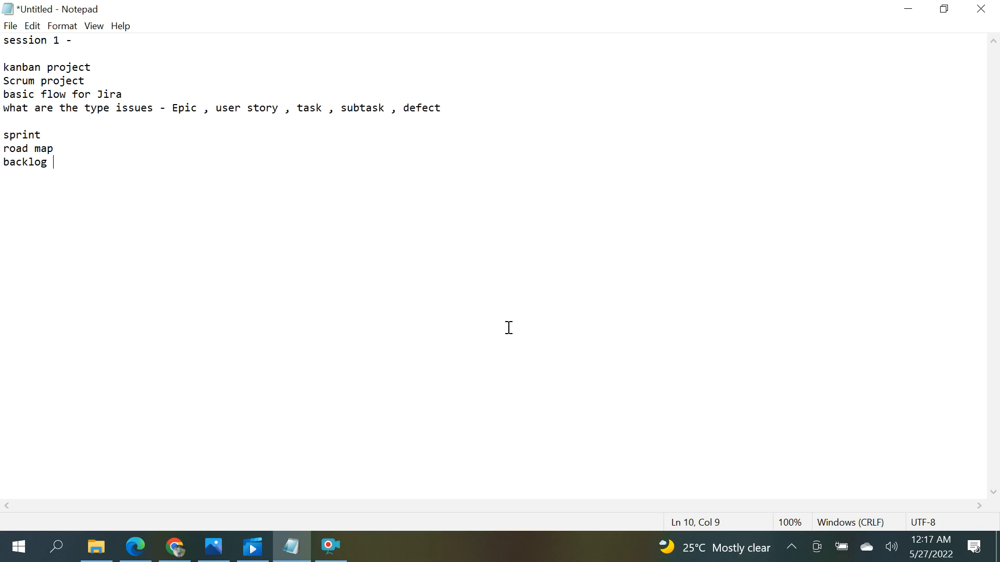
Switch to Chrome, open the Mobile_fintech project's MF board and examine its epic filter choices.
click(184, 552)
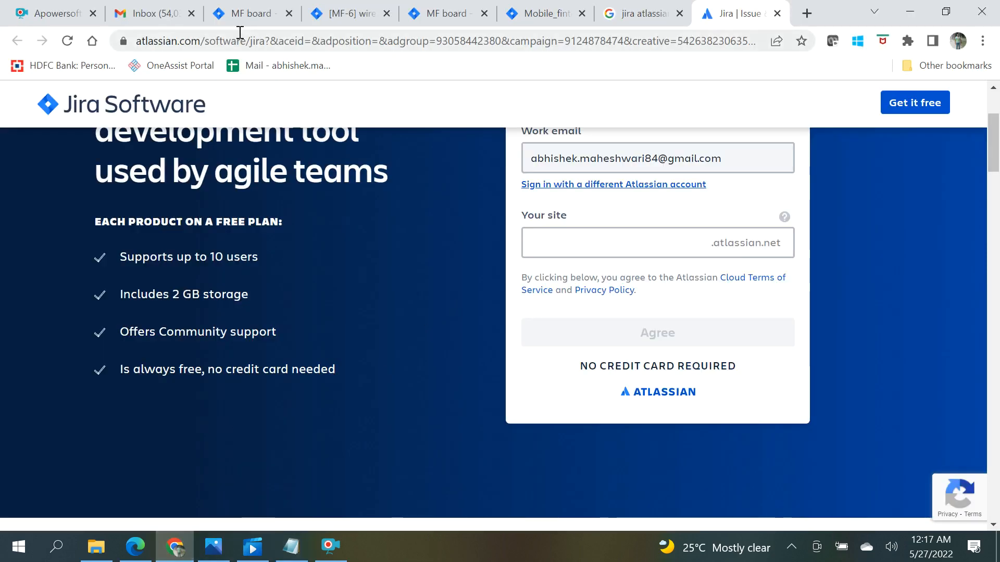
click(253, 15)
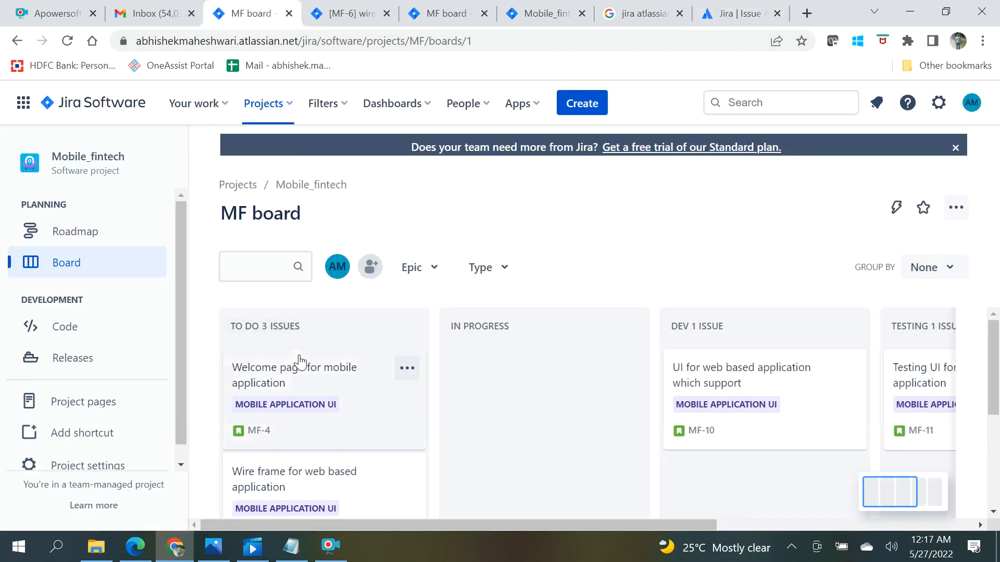
click(288, 111)
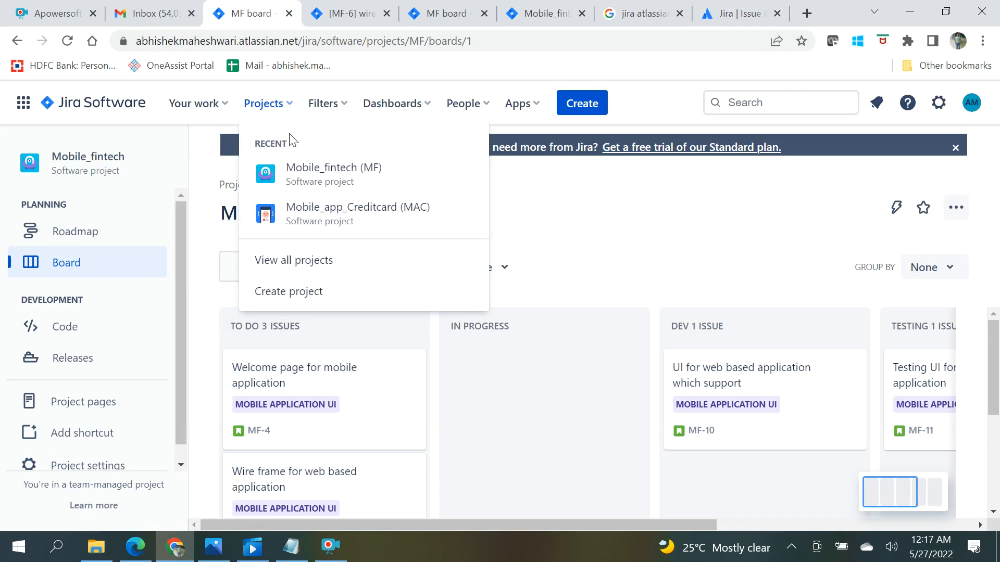
click(339, 179)
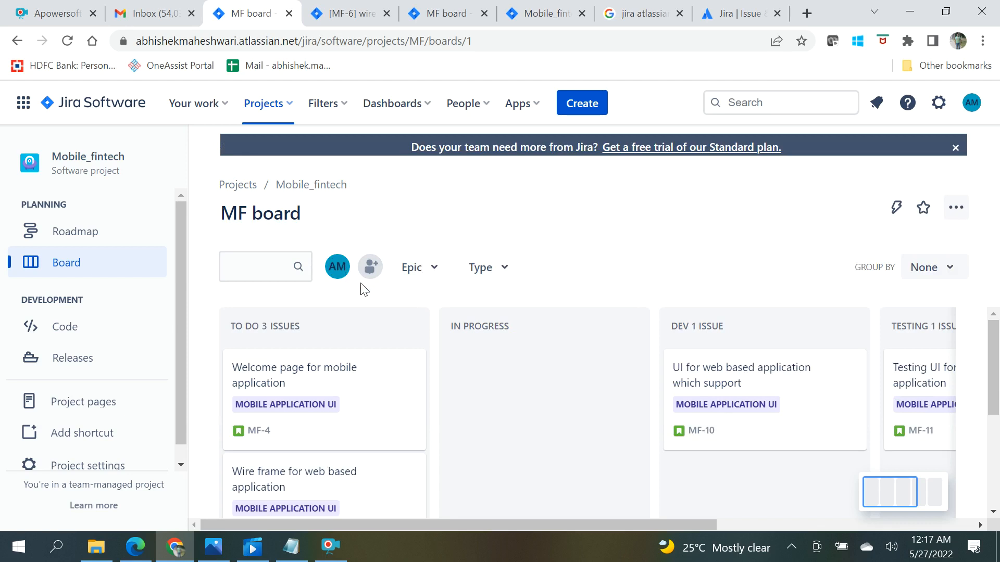
click(434, 276)
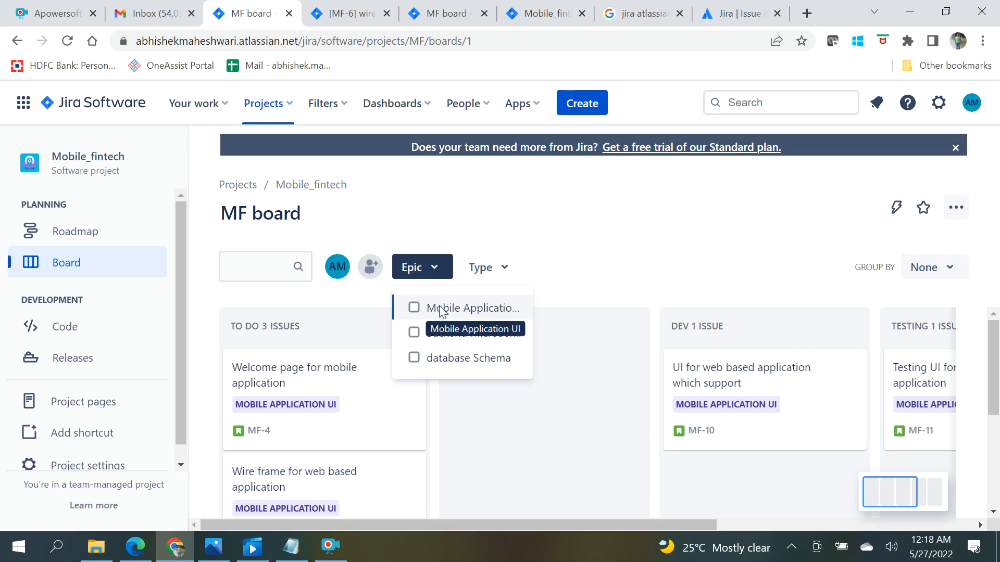
Open the project's Roadmap and expand the Mobile Application UI epic to examine its child issues.
click(87, 238)
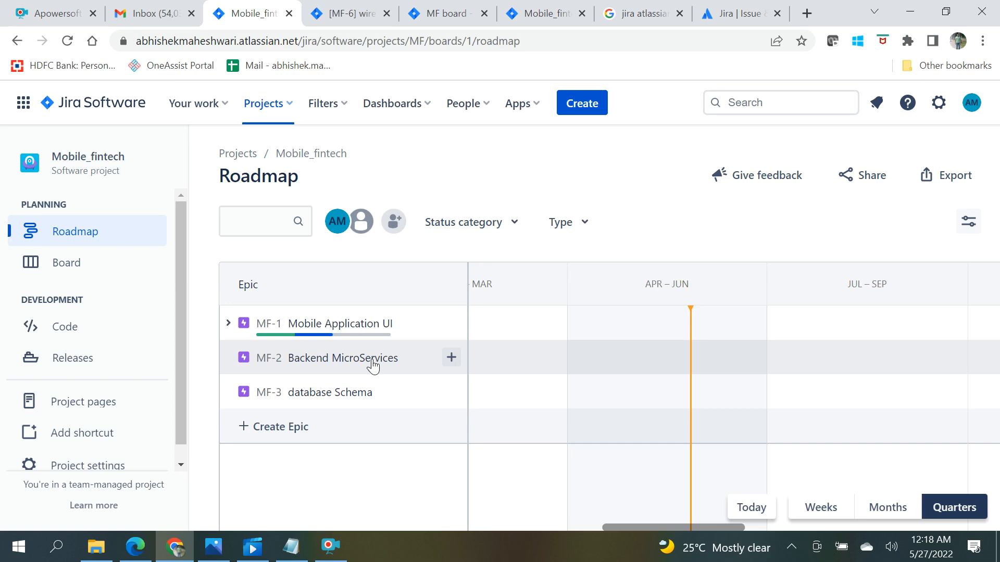
click(229, 323)
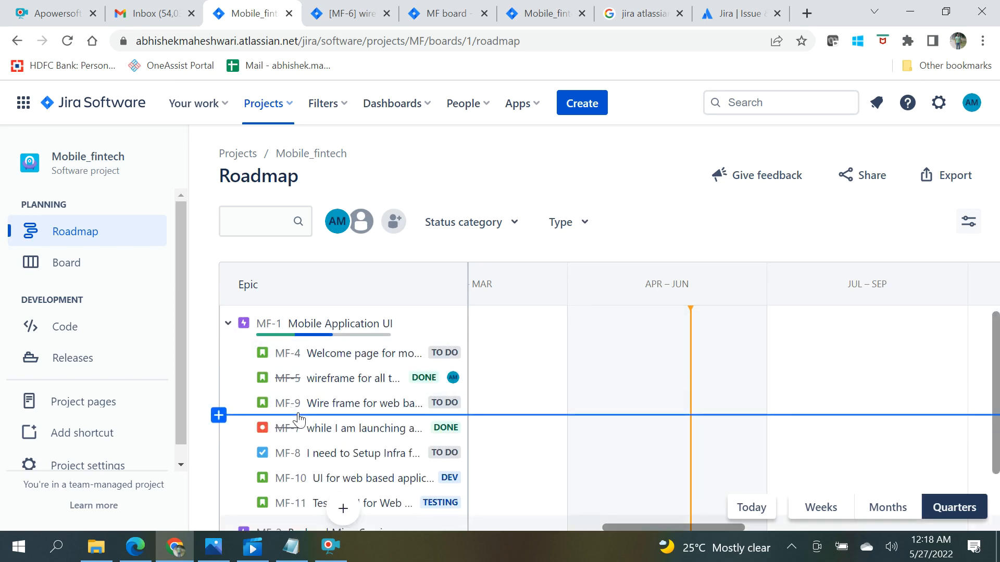
scroll(471, 439, down, 3)
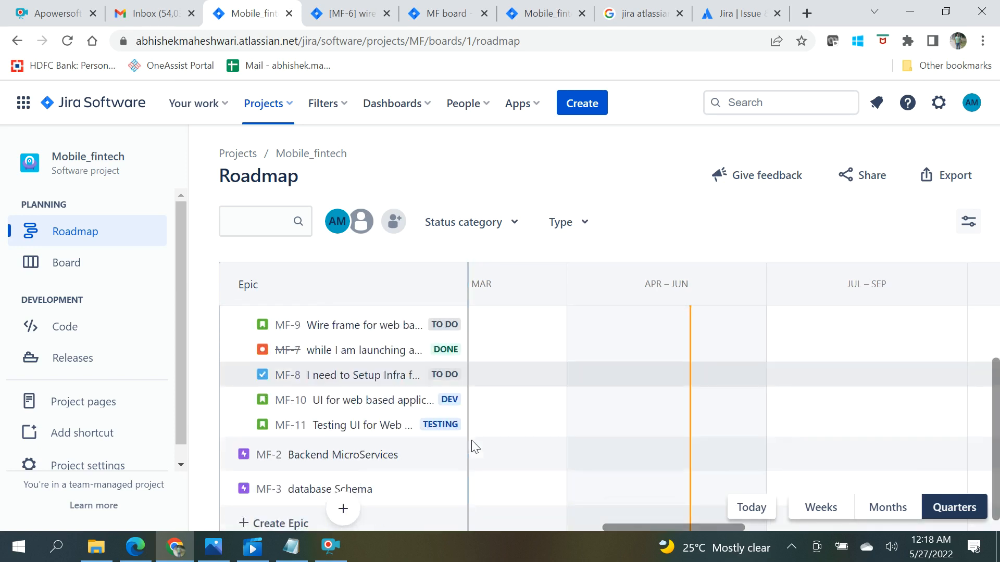
scroll(472, 448, up, 3)
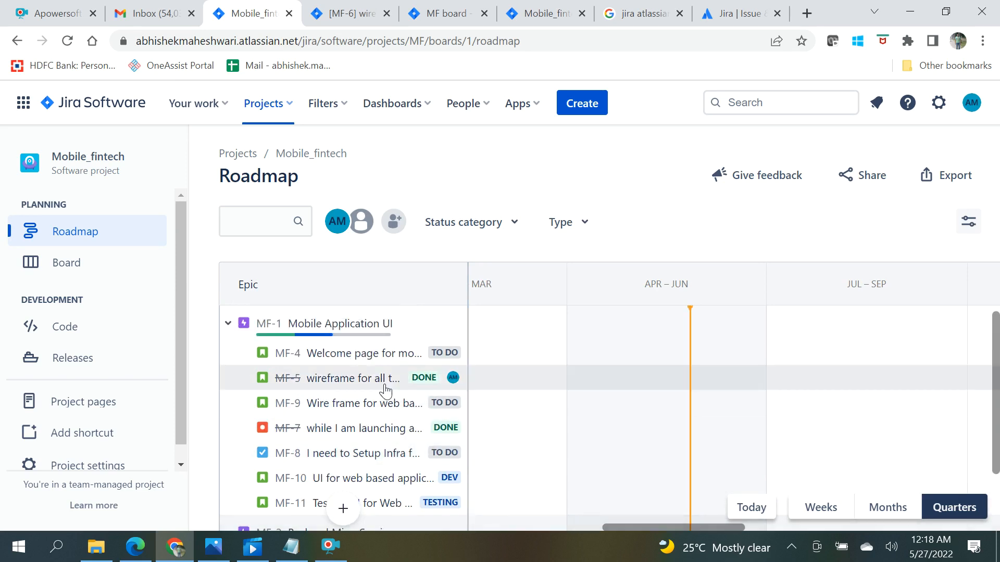
Return to the MF board and look across its status columns from To Do to Done.
click(78, 275)
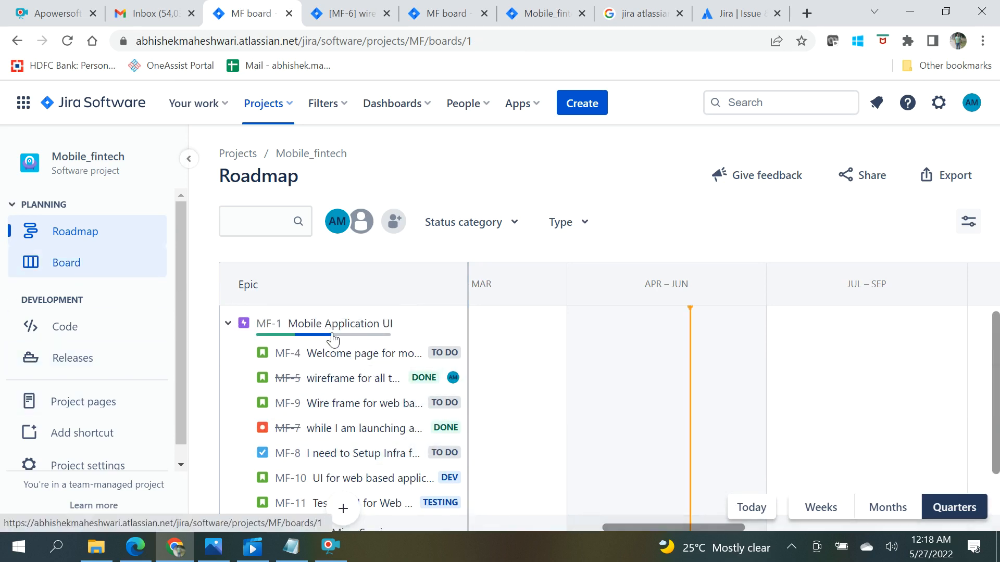
drag(573, 527, 811, 520)
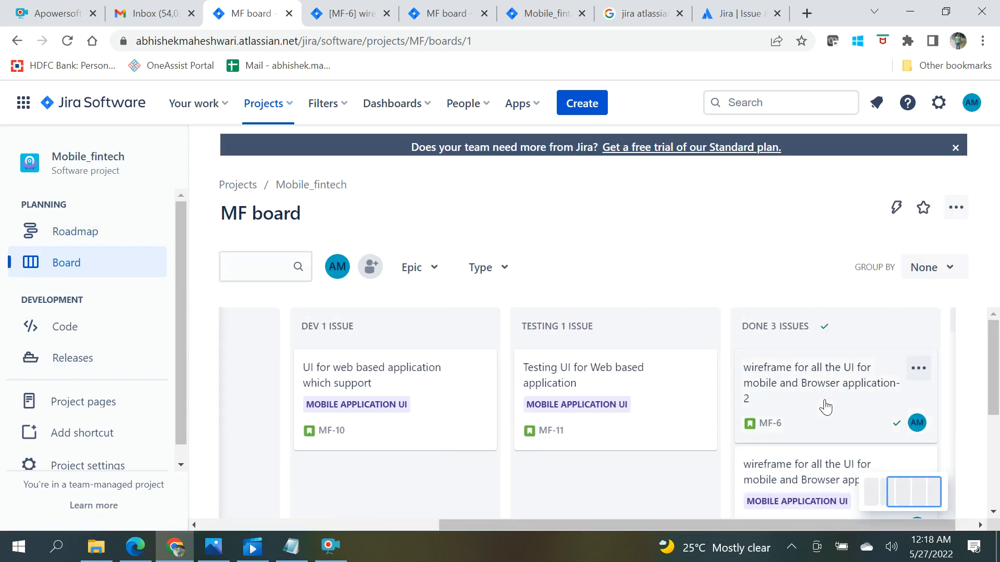
drag(708, 525, 470, 525)
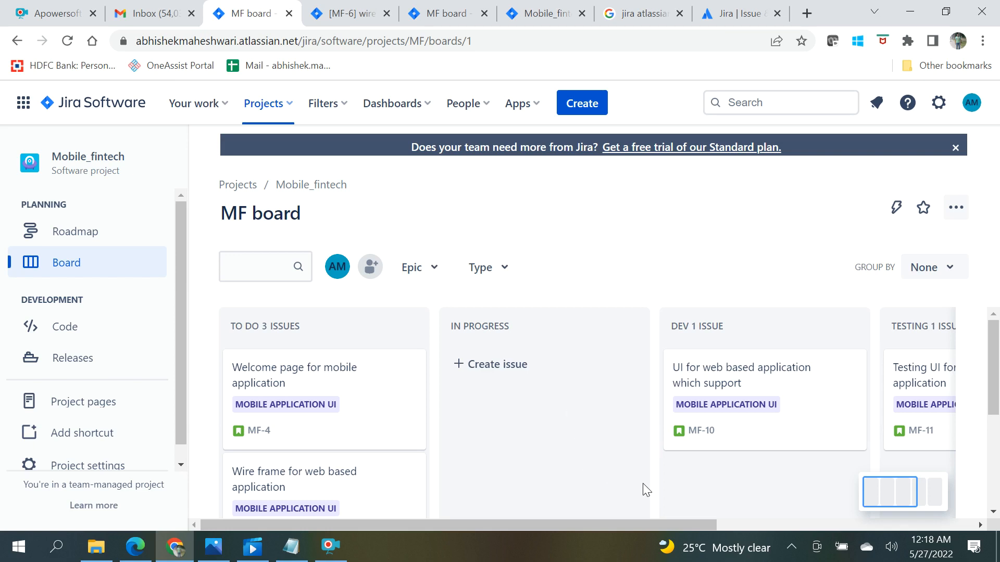
Add a User Testing column to the board and place it between Testing and Done.
drag(675, 524, 932, 527)
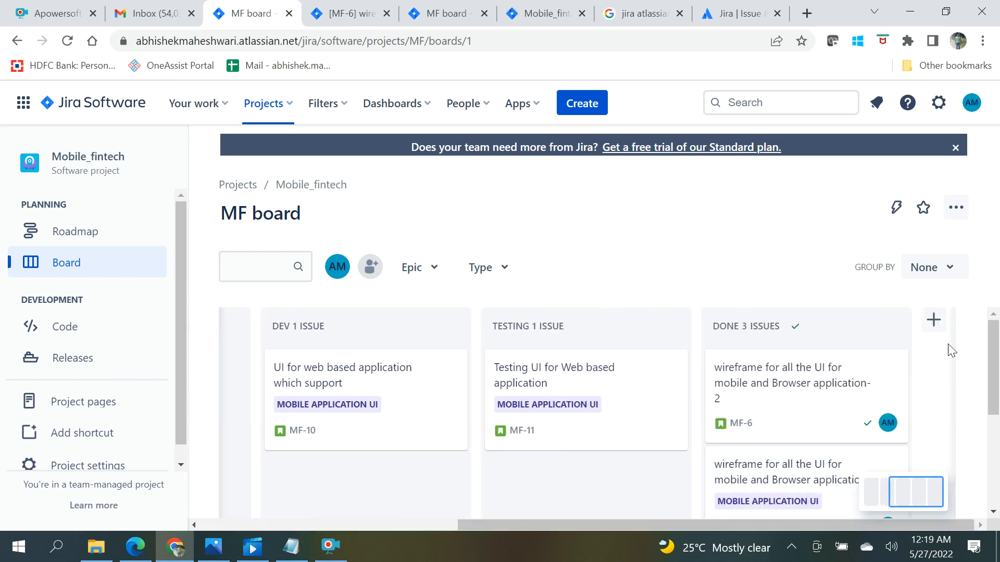
click(935, 325)
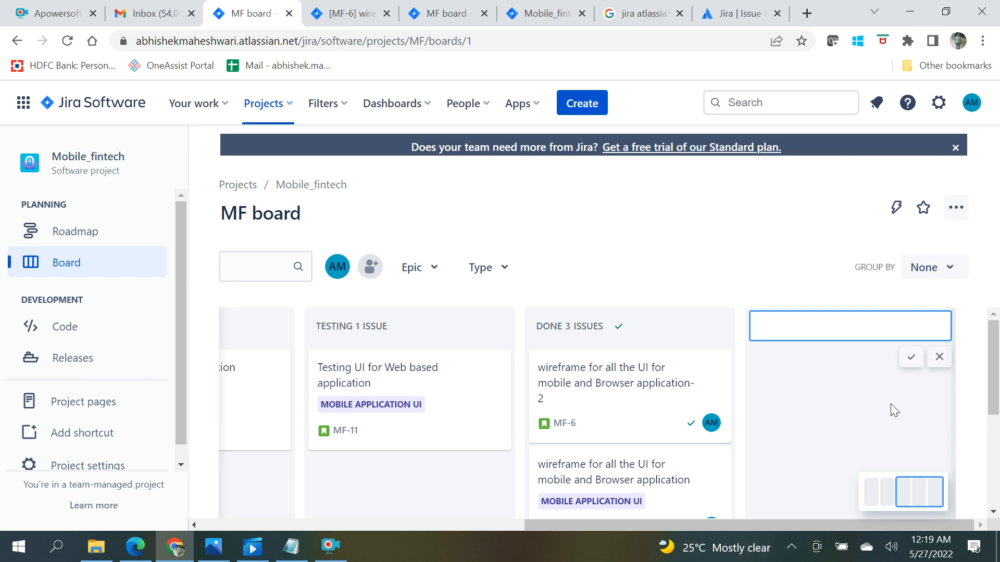
text(User testing)
key(BackSpace)
text(T)
click(910, 359)
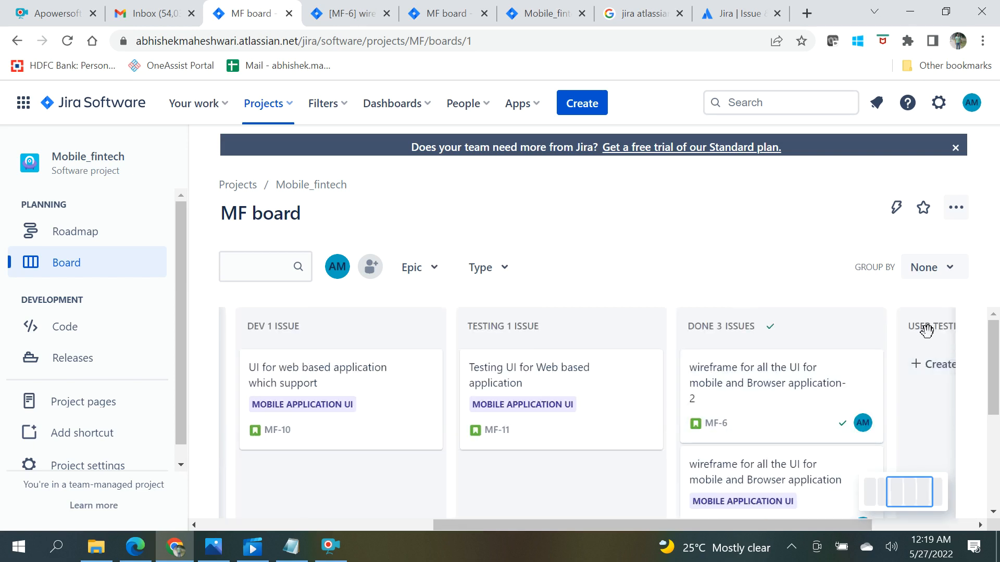
drag(929, 325, 743, 377)
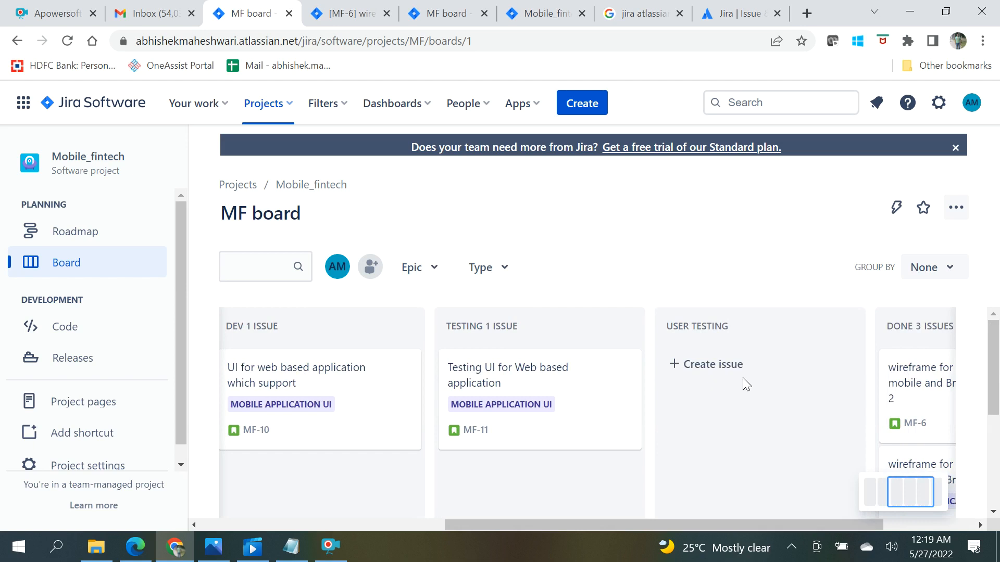
Delete the User Testing column, moving its existing issues to Testing.
click(846, 326)
click(810, 388)
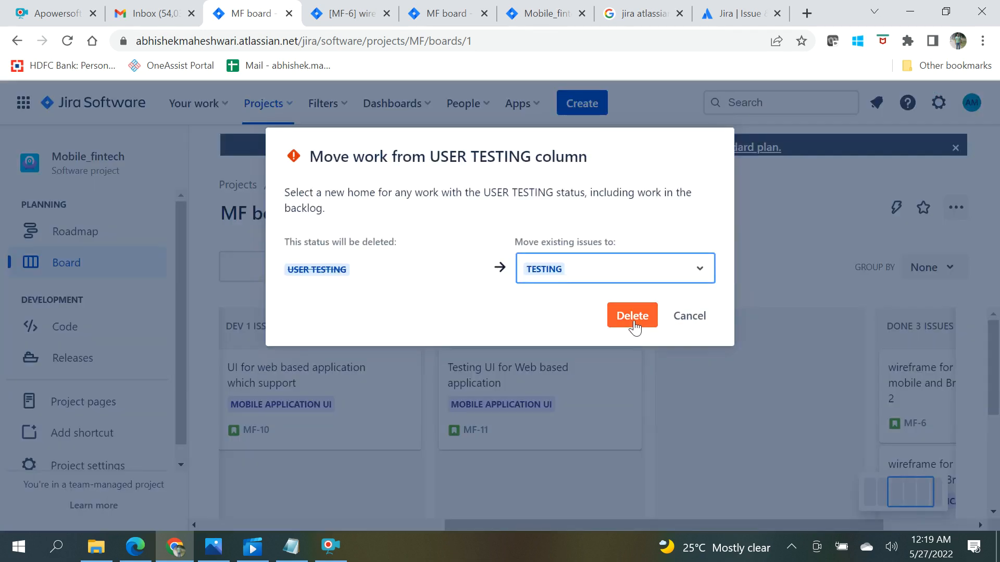
click(634, 328)
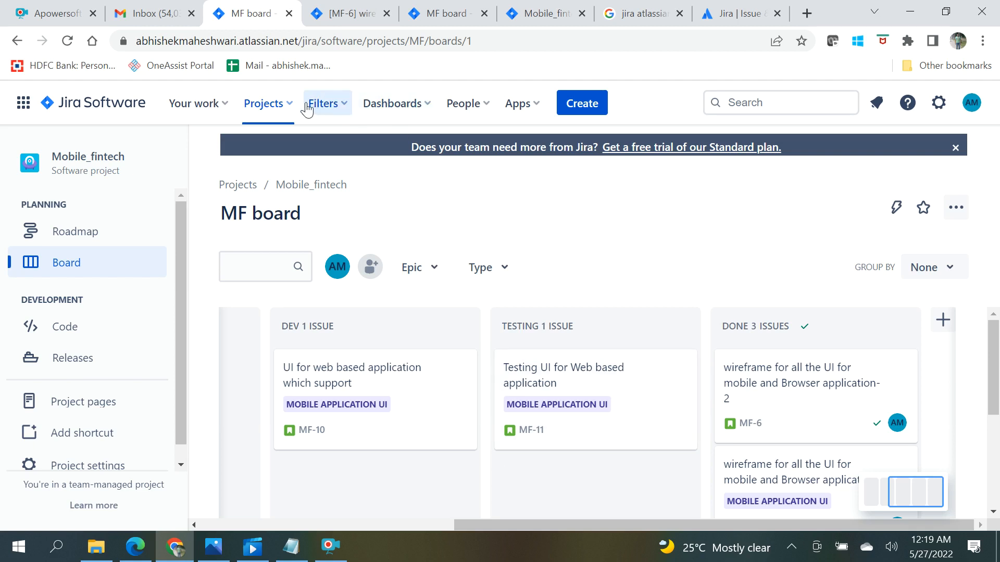
click(286, 108)
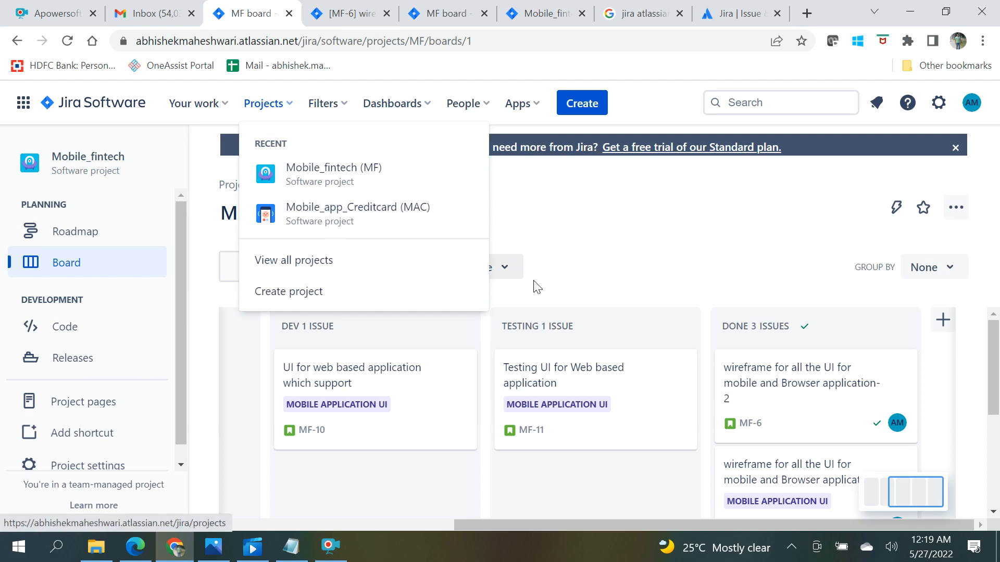
click(656, 275)
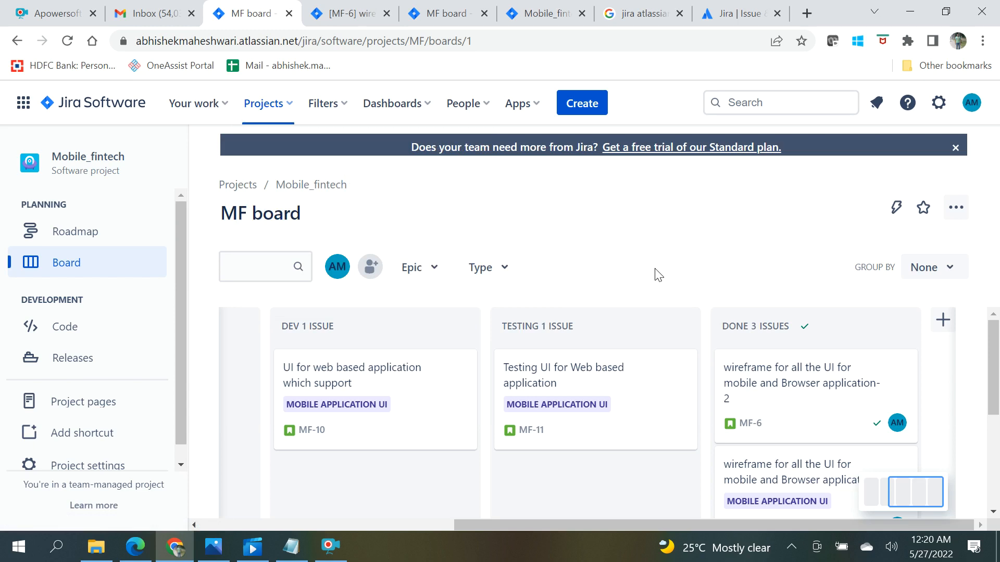
Move issue MF-10 from the Dev column to Testing and back to Dev.
drag(405, 399, 612, 398)
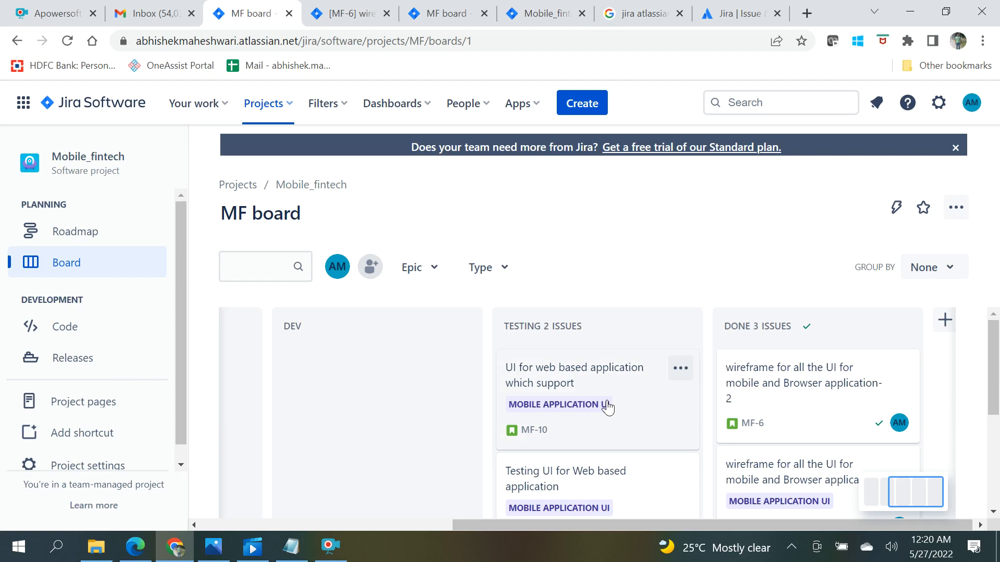
drag(607, 408, 391, 397)
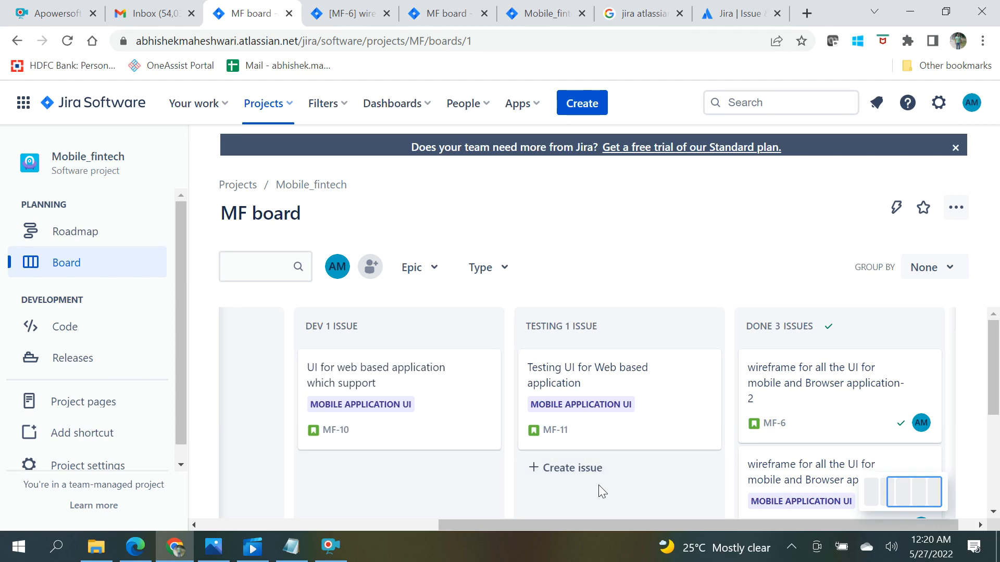
drag(601, 529, 662, 529)
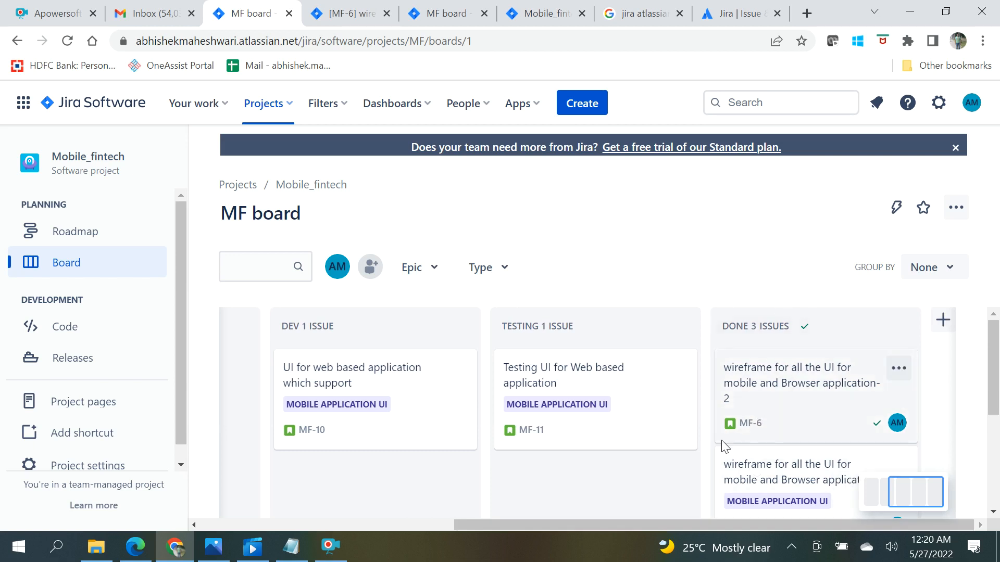
drag(664, 526, 410, 554)
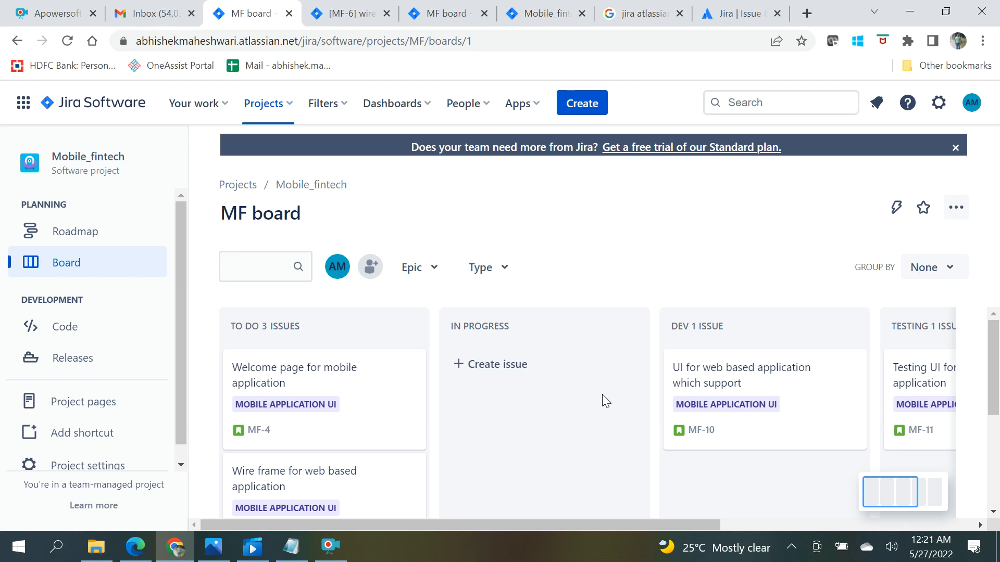
drag(701, 526, 869, 532)
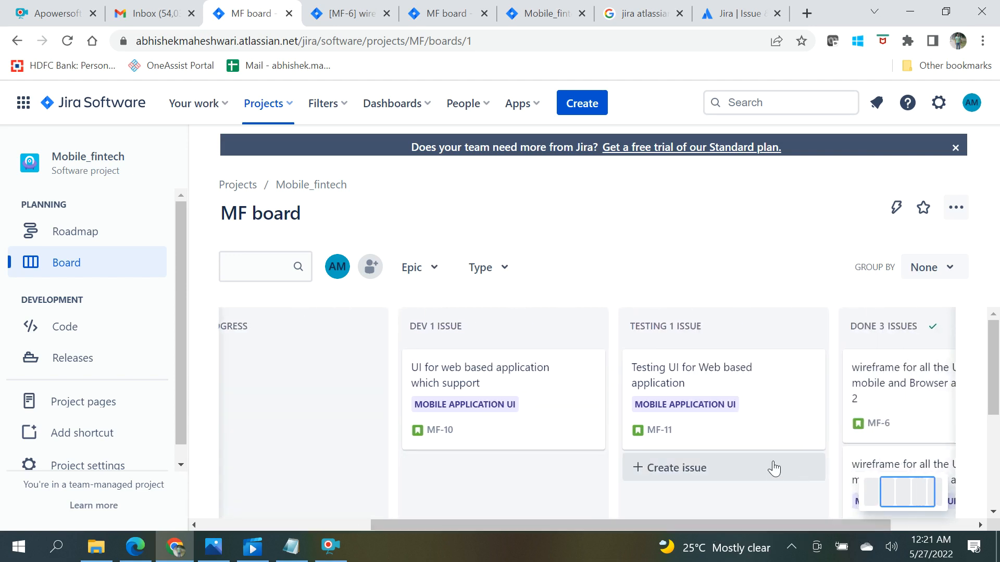
click(703, 477)
click(654, 511)
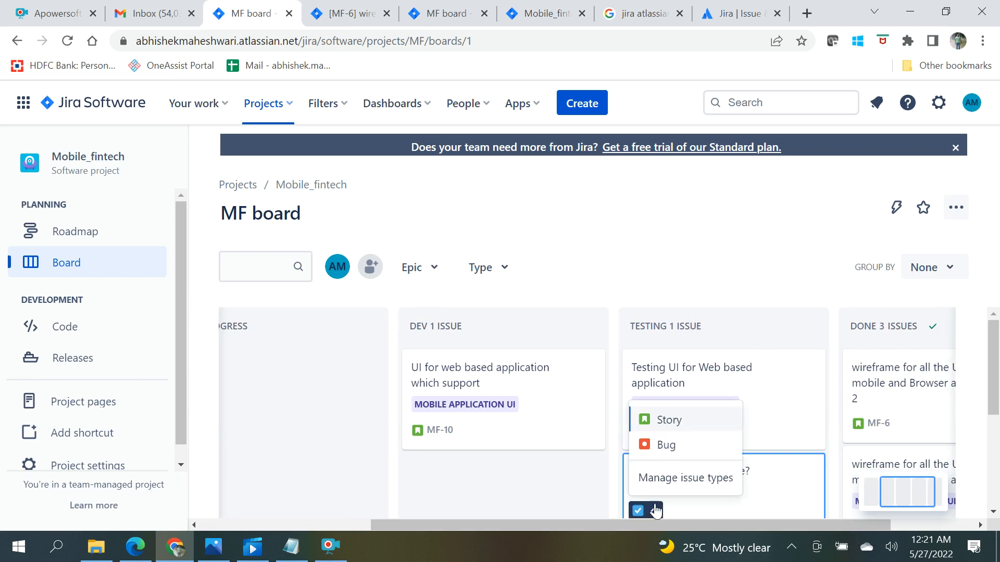
click(663, 444)
scroll(681, 501, down, 2)
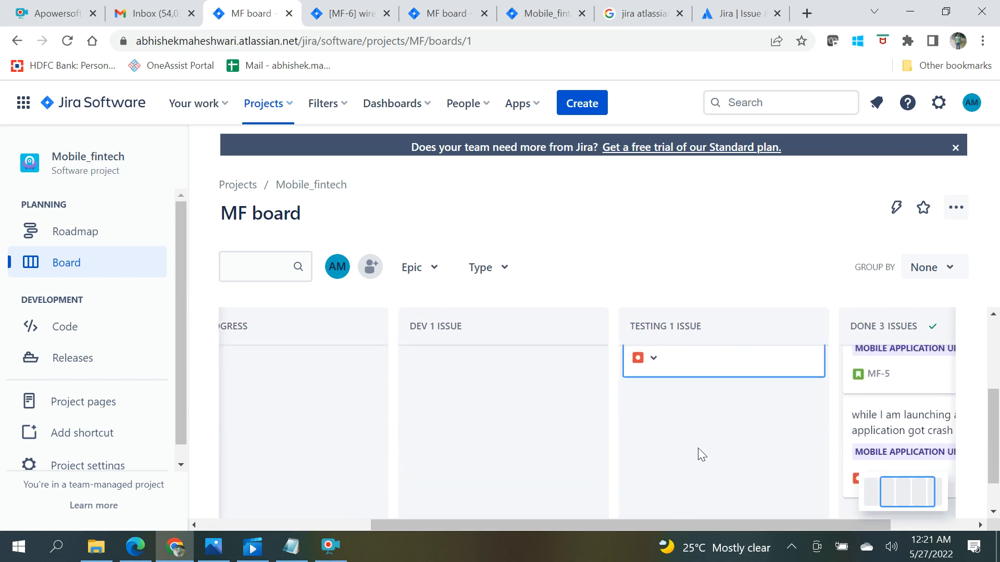
scroll(698, 460, up, 1)
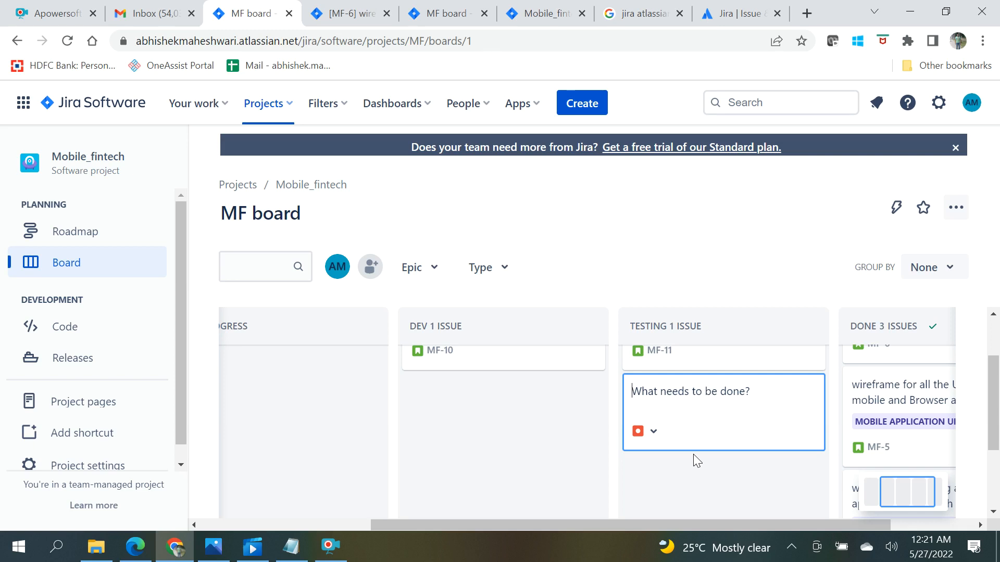
click(654, 432)
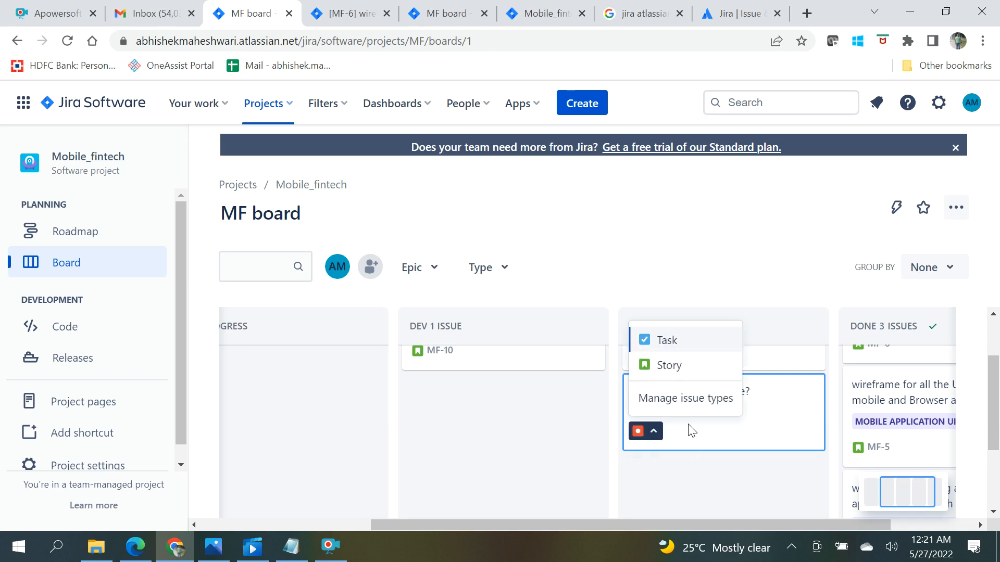
Start a new child issue of type Bug under the Mobile Application UI epic on the project roadmap.
click(74, 239)
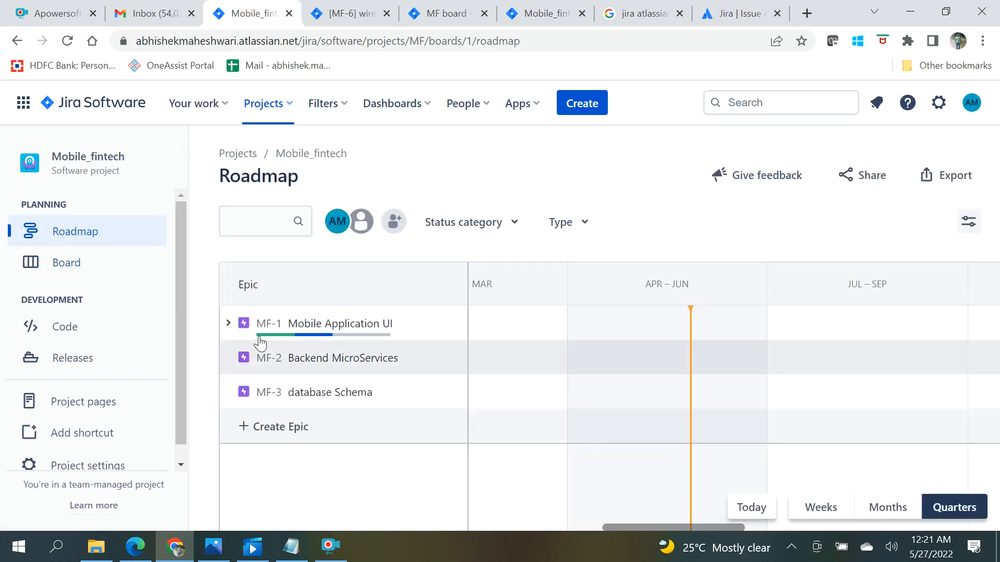
click(229, 324)
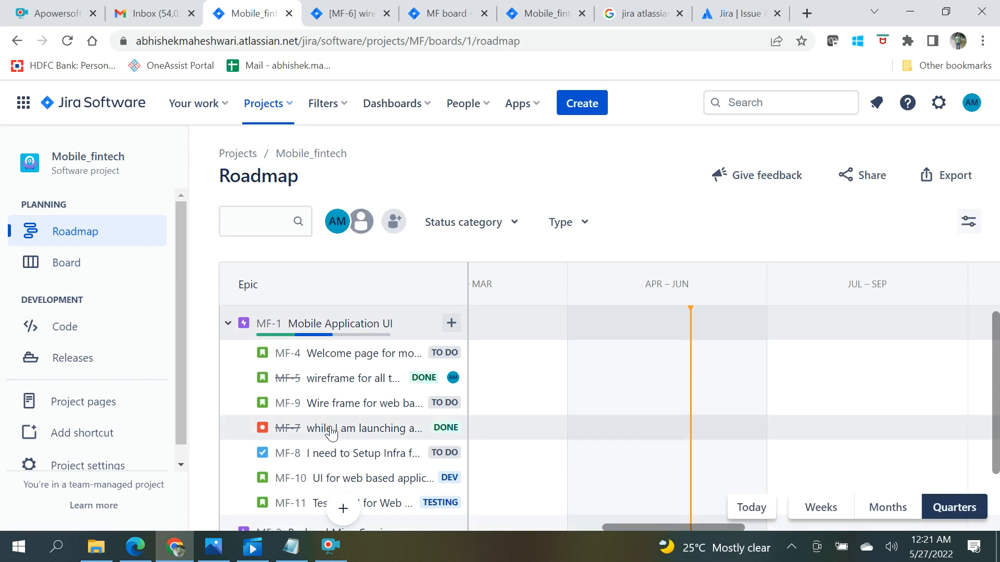
click(451, 323)
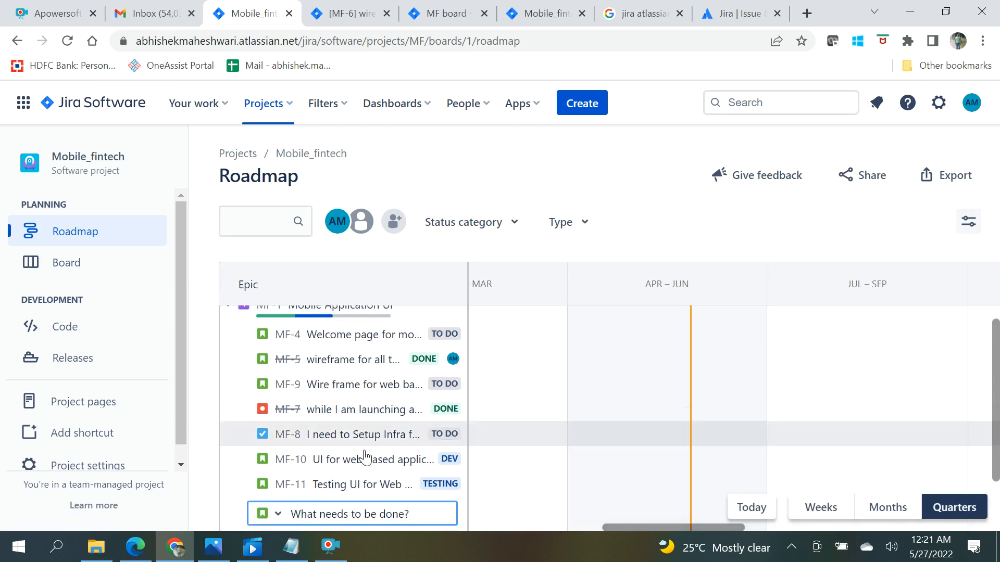
click(278, 447)
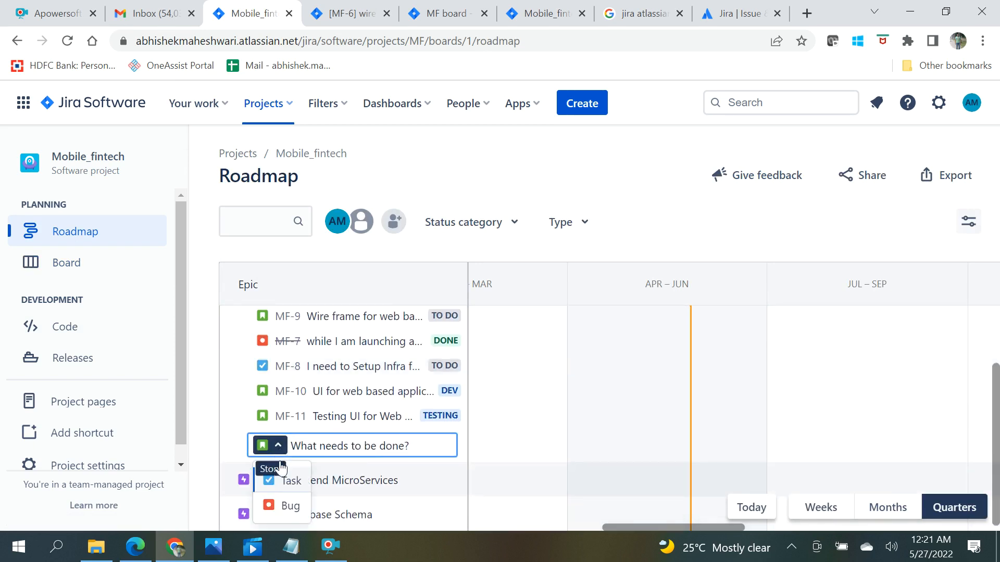
click(291, 507)
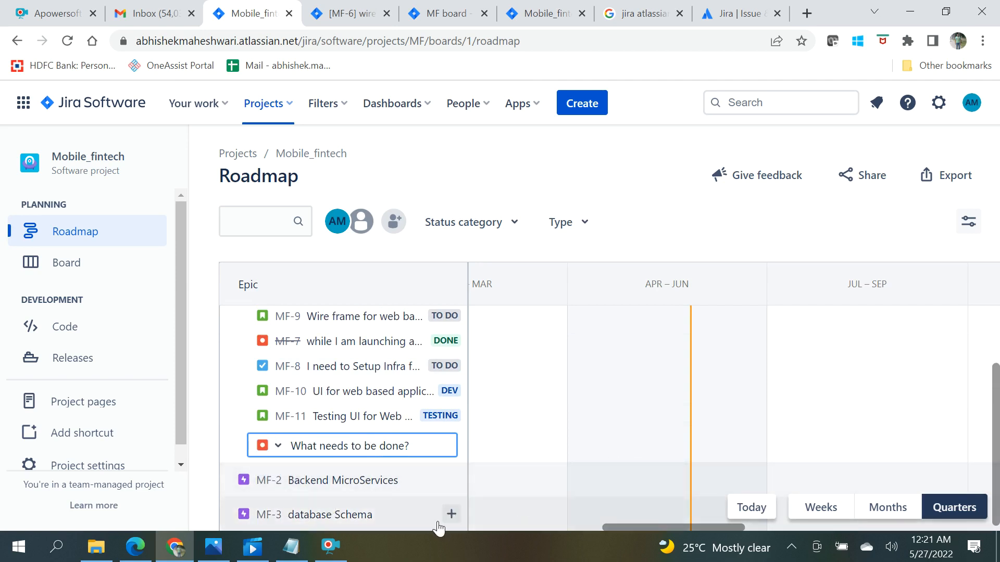
Create the bug with the summary "while I am testing UI after launching page my application got stuck", correcting the spelling of "launching".
text(while I am)
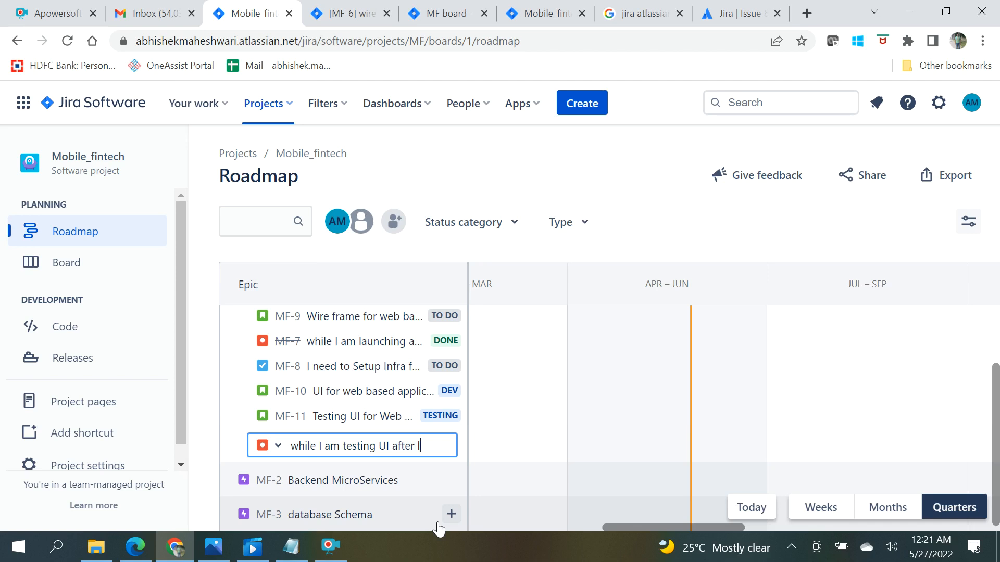
text(testing UI after luanching page)
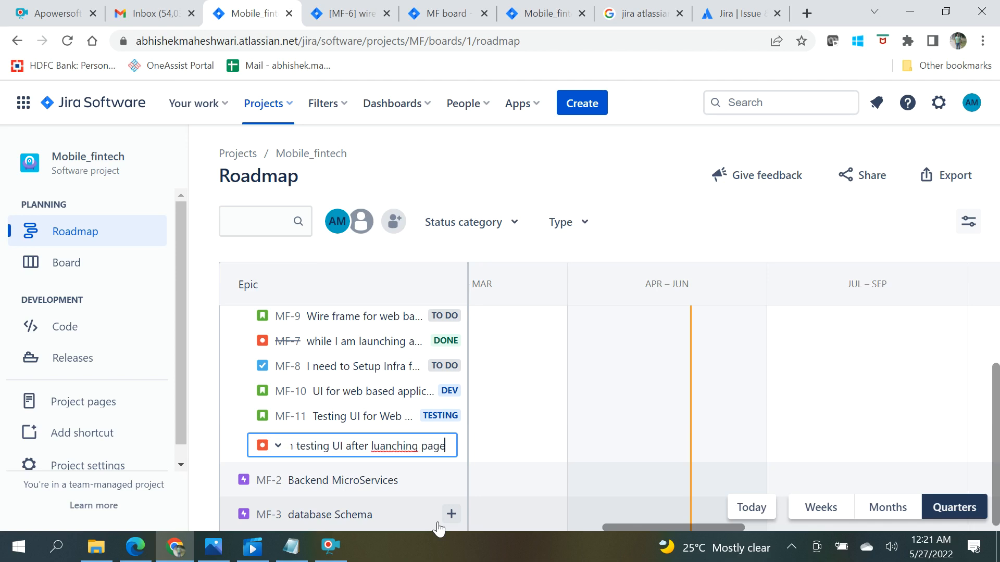
right_click(394, 447)
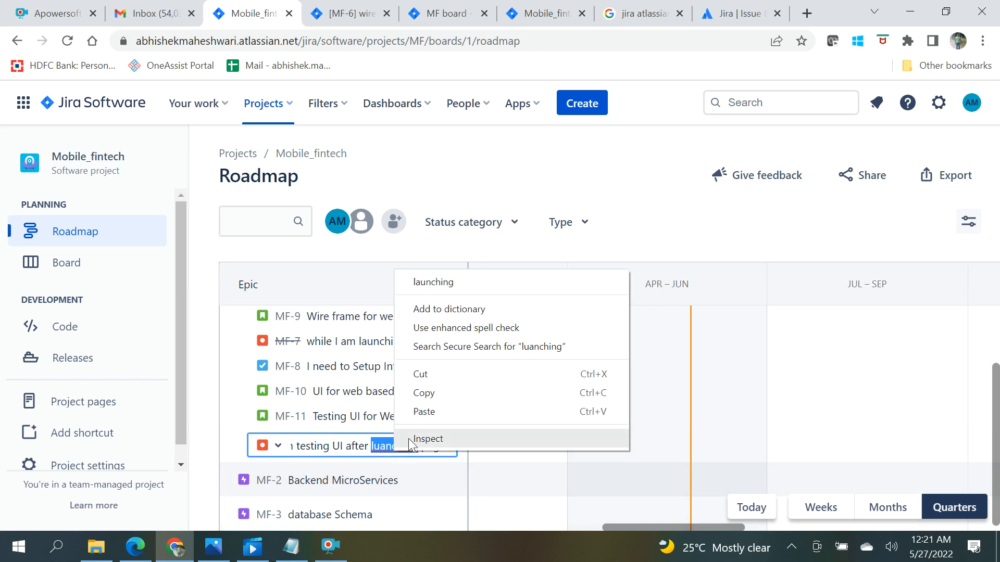
click(432, 290)
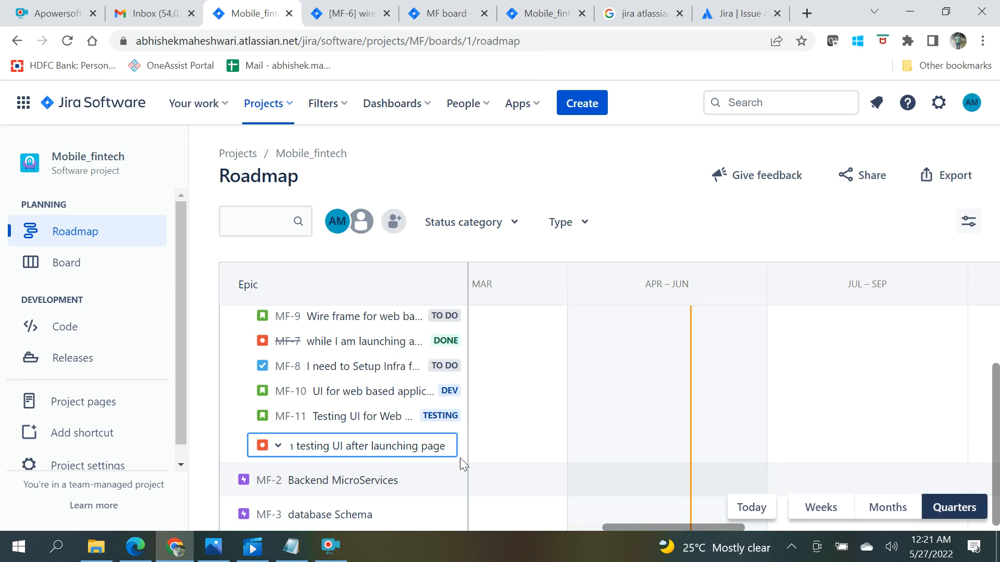
text(my)
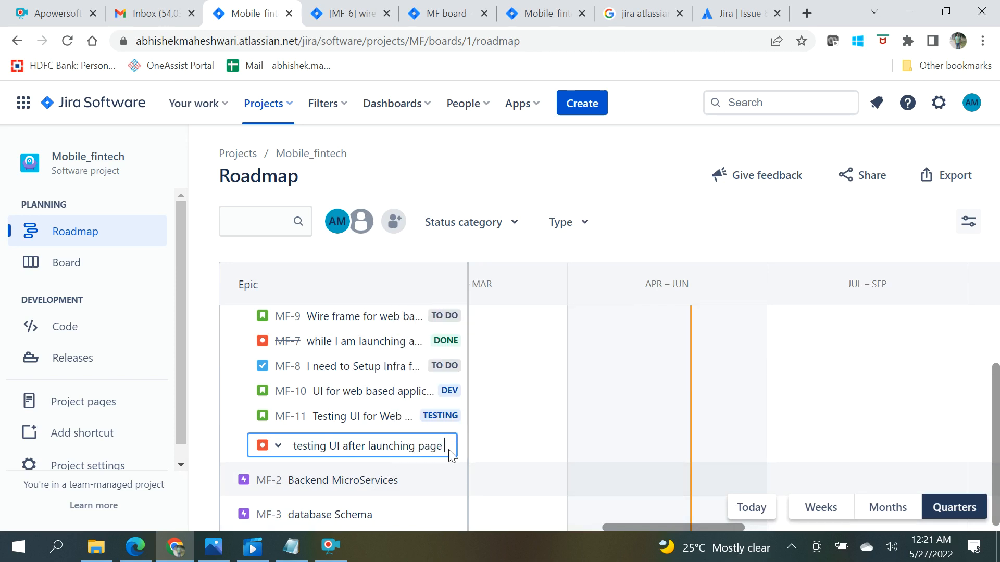
text( applic)
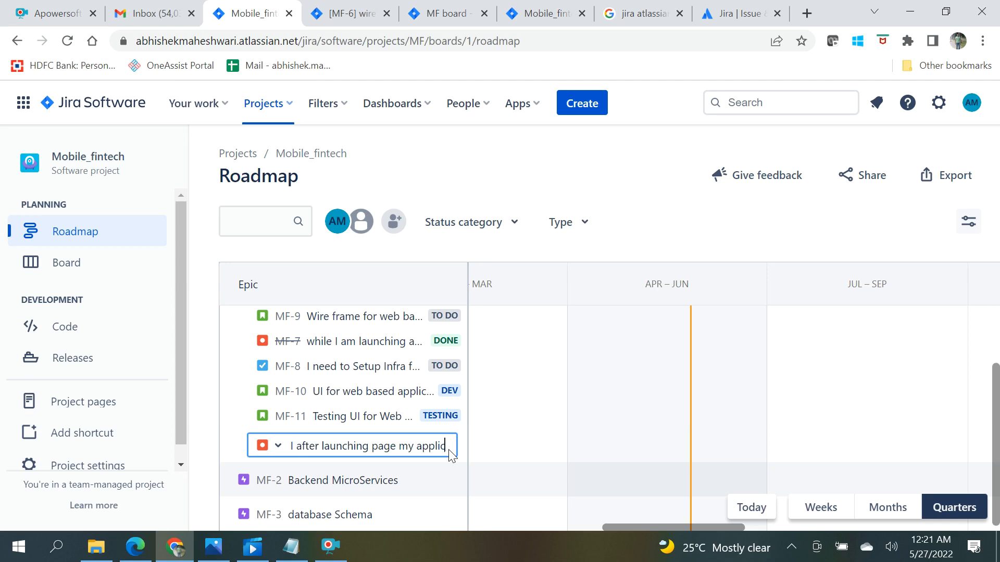
text(ation got)
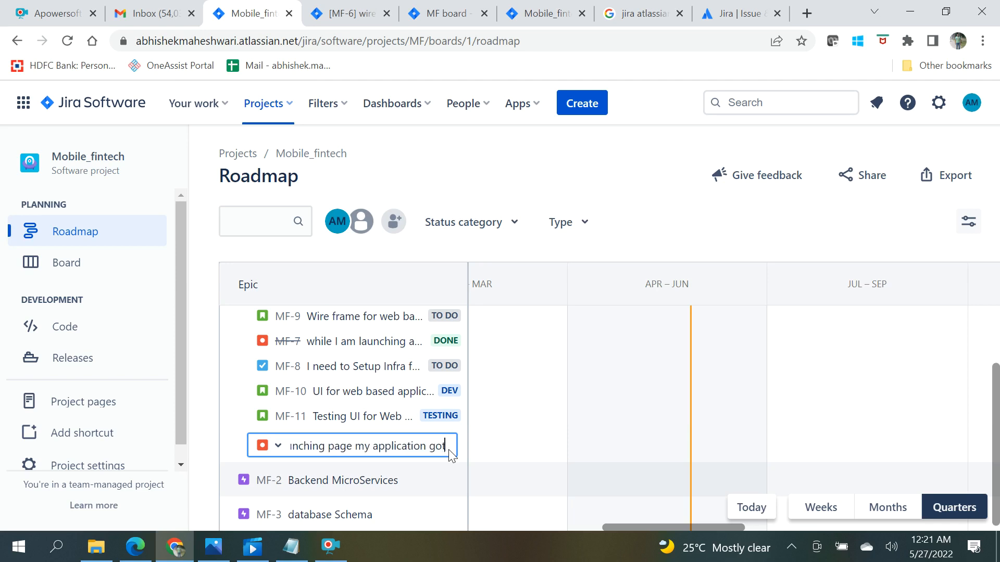
text( stuck)
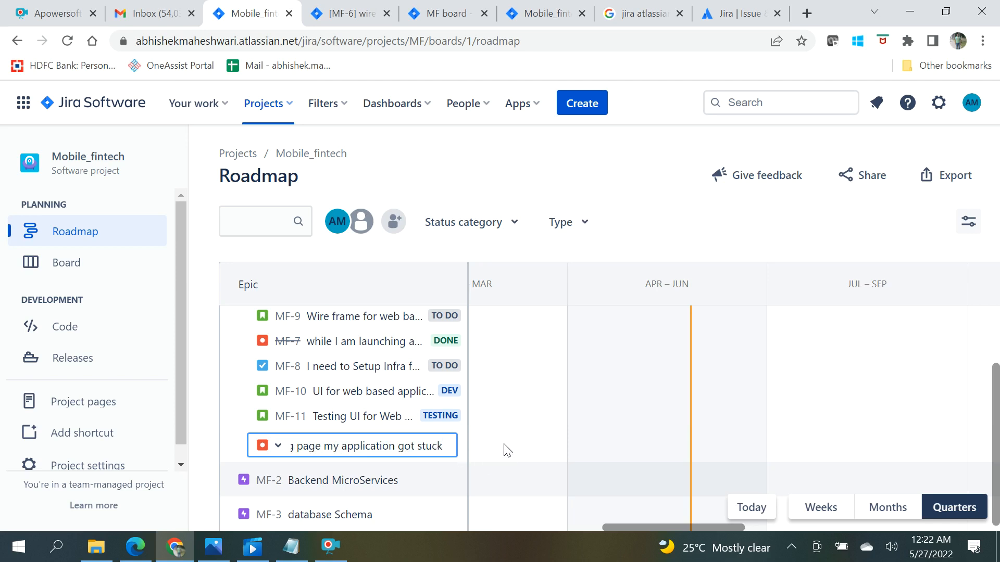
key(Return)
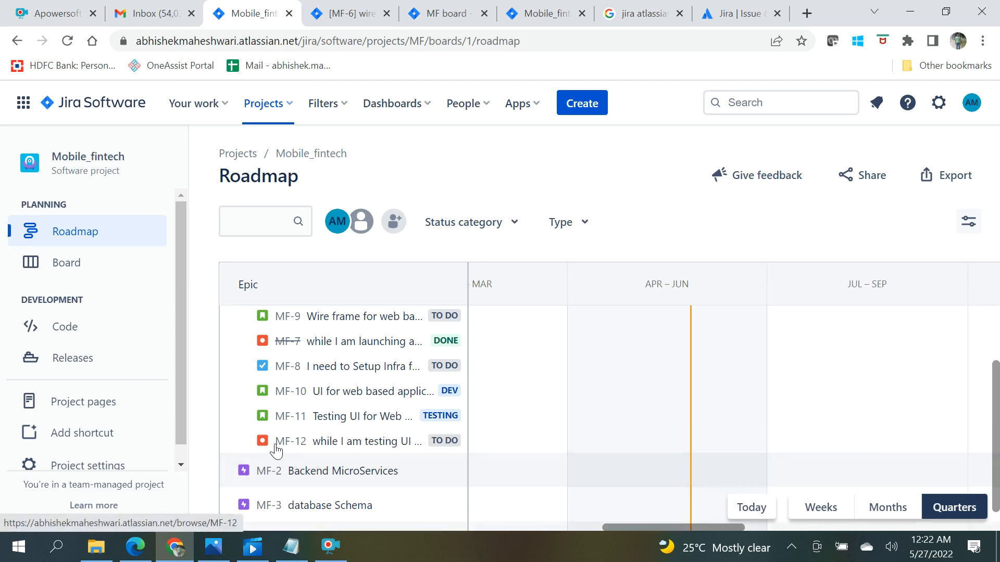
Open the new bug MF-12 in a separate browser tab and switch to it.
right_click(278, 444)
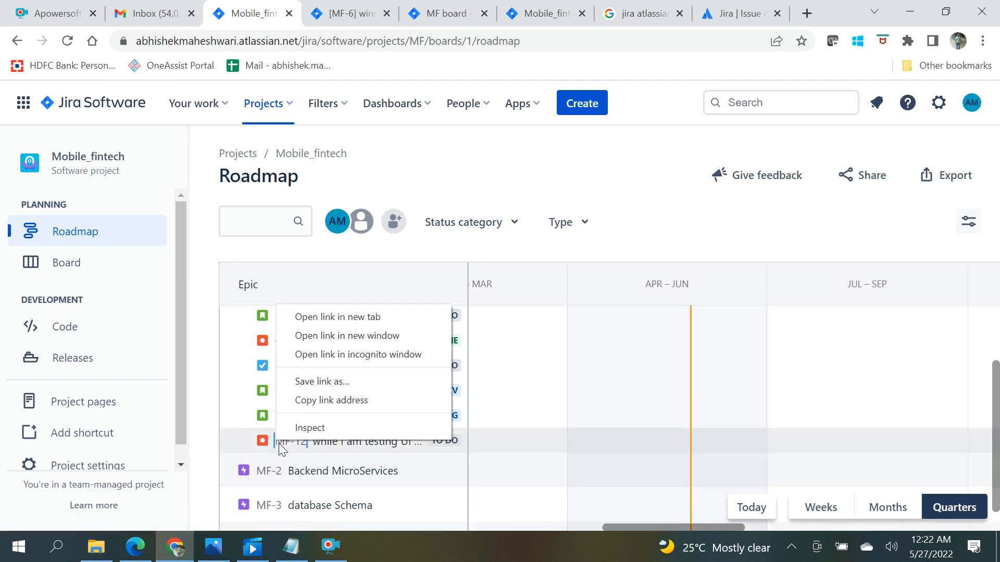
click(354, 317)
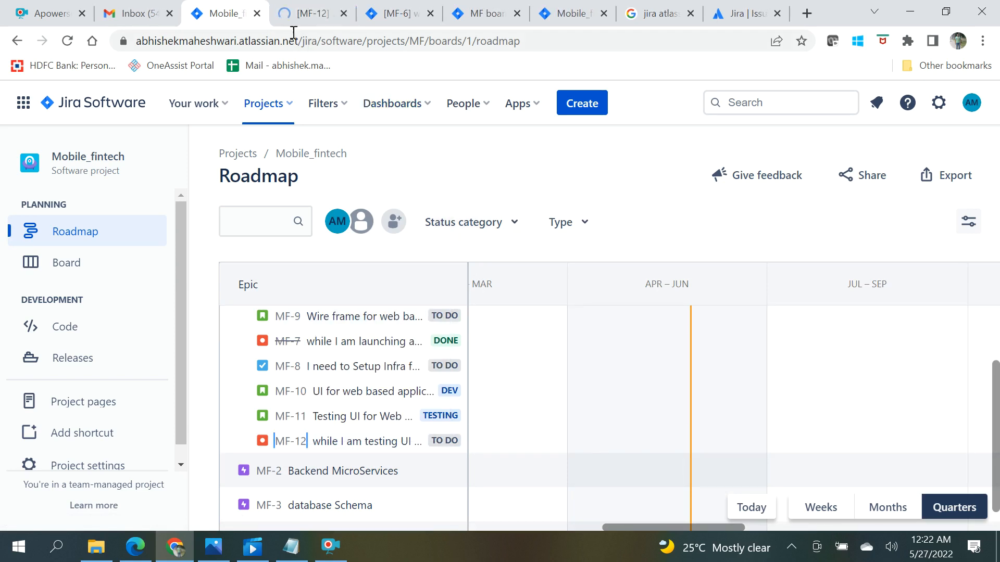
click(293, 19)
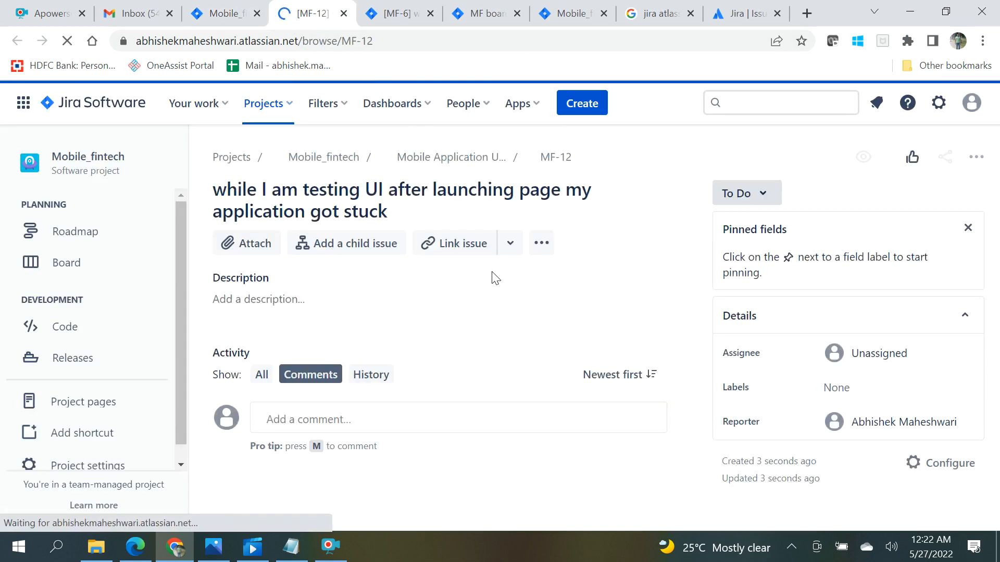
Link MF-12 as "is blocked by" MF-4 Welcome page for mobile application, and dismiss the new issue view tour.
click(460, 248)
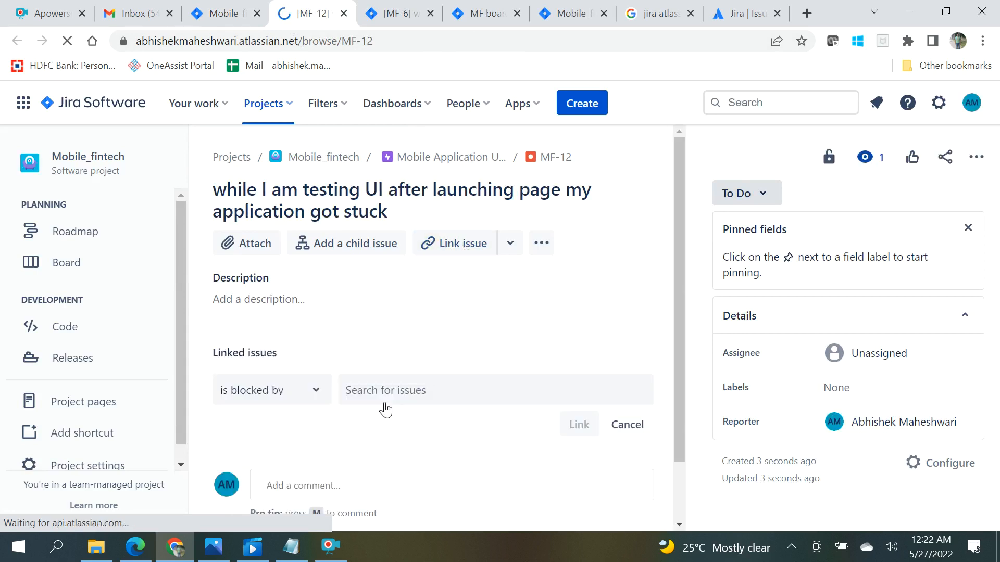
click(218, 13)
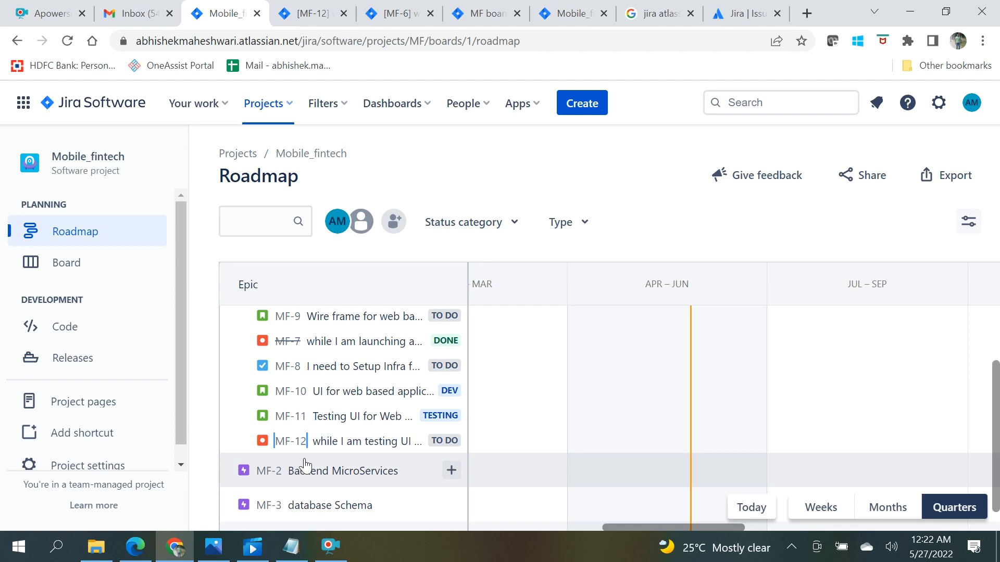
scroll(343, 389, up, 2)
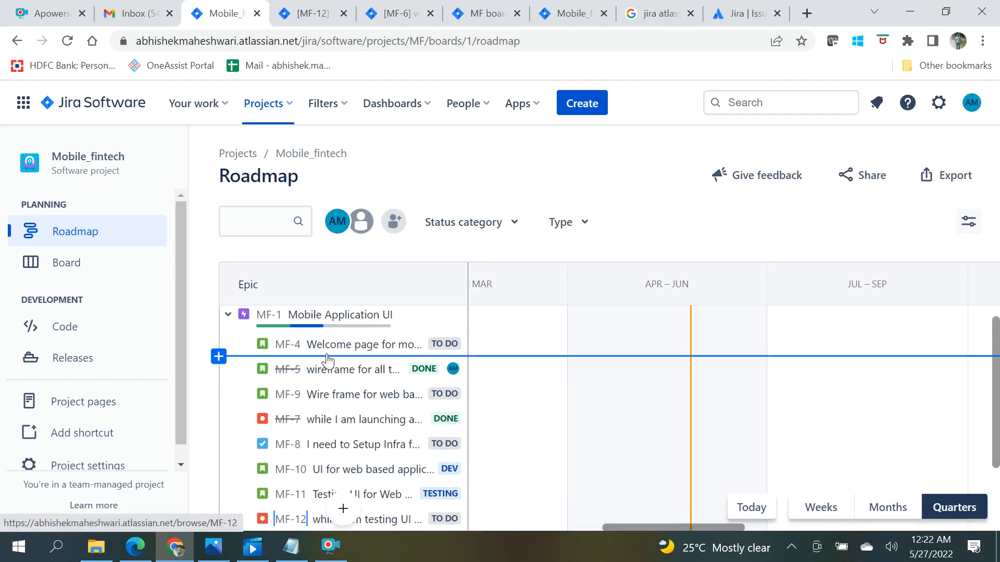
click(302, 16)
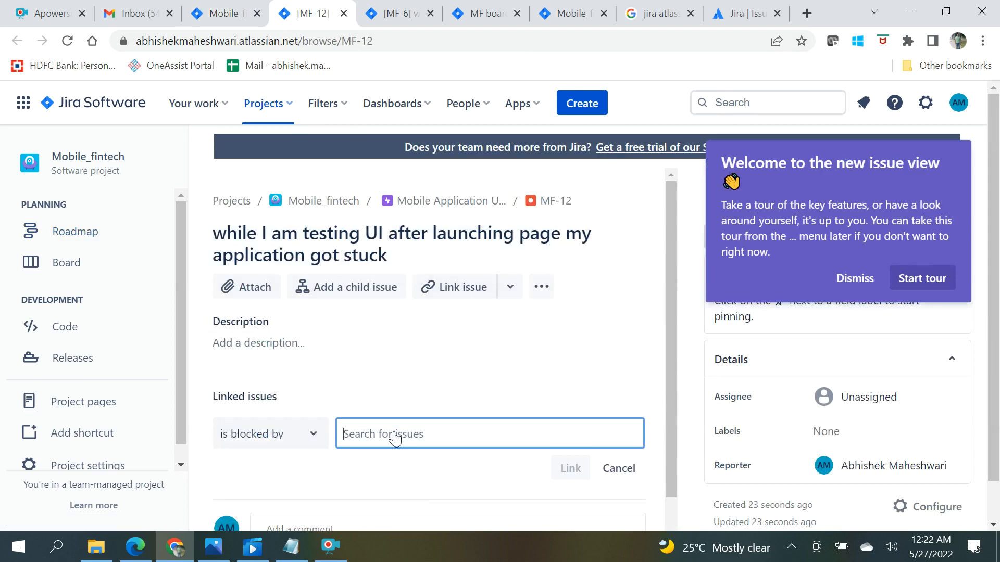
text(MF)
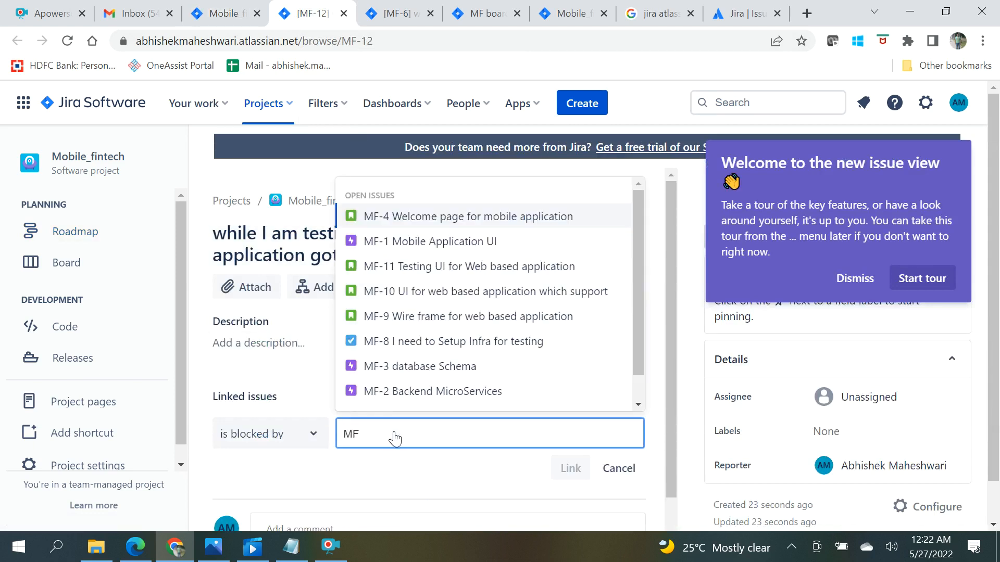
click(419, 217)
click(571, 474)
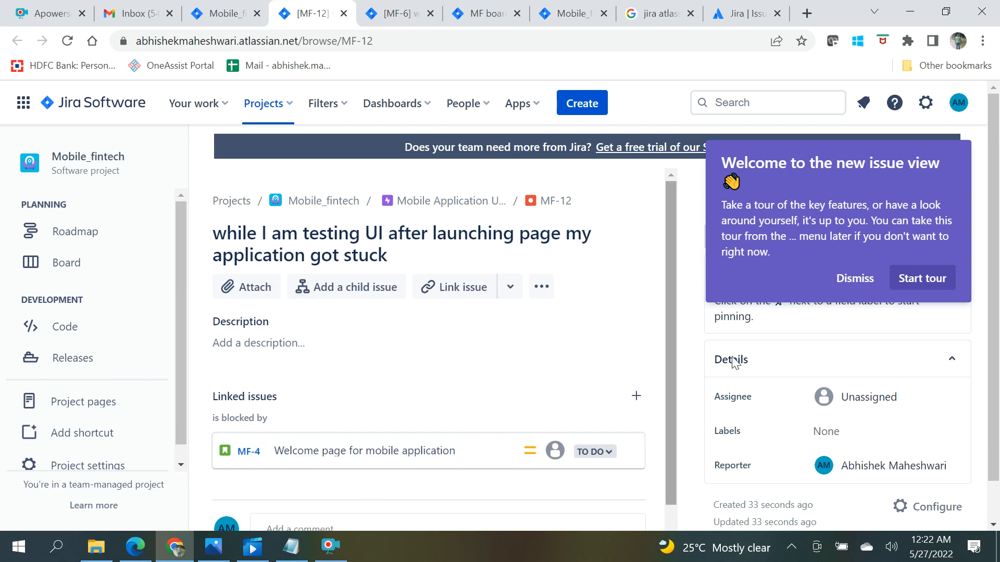
click(848, 286)
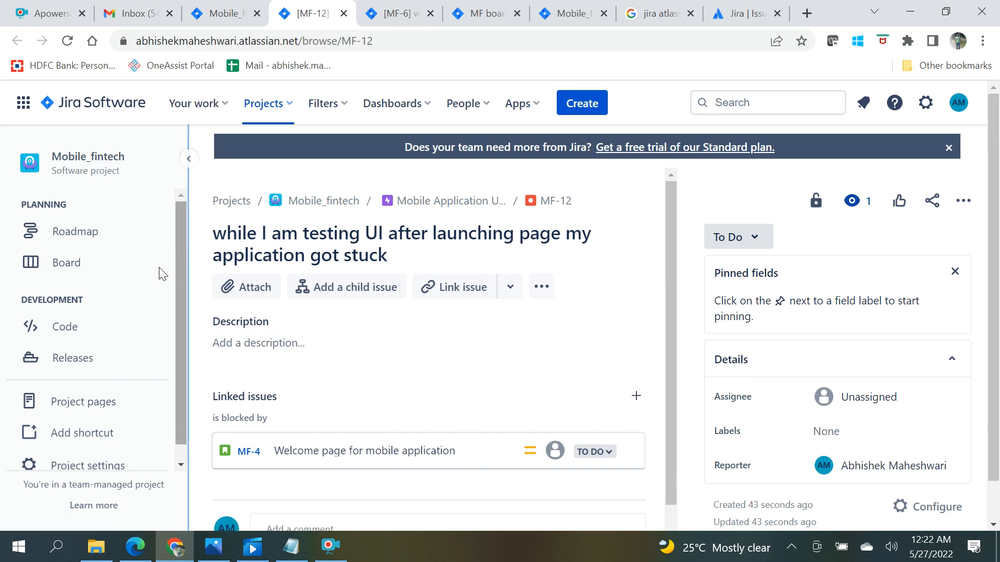
Review the issues under the Mobile Application UI epic on the roadmap and return to the MF board.
click(97, 240)
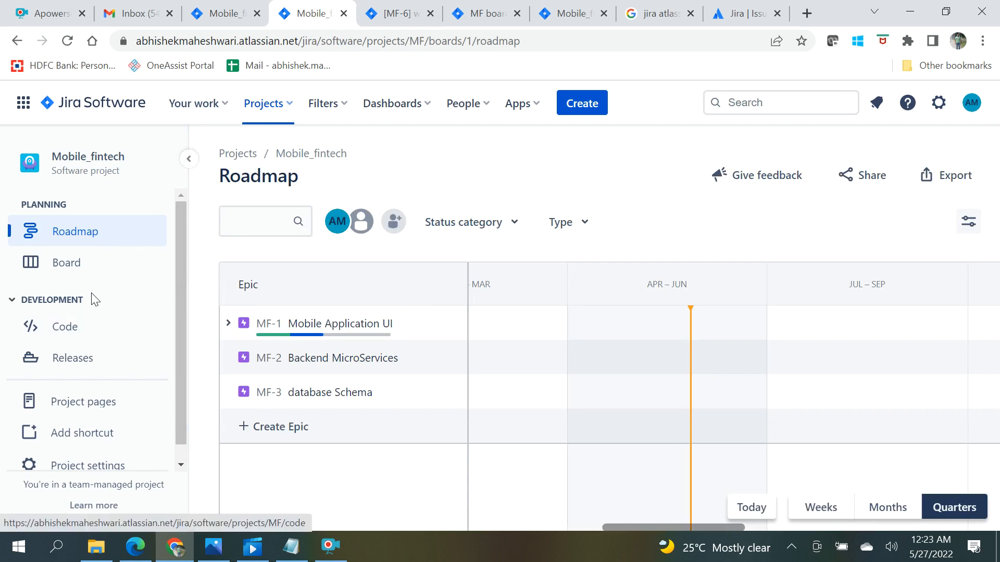
click(228, 323)
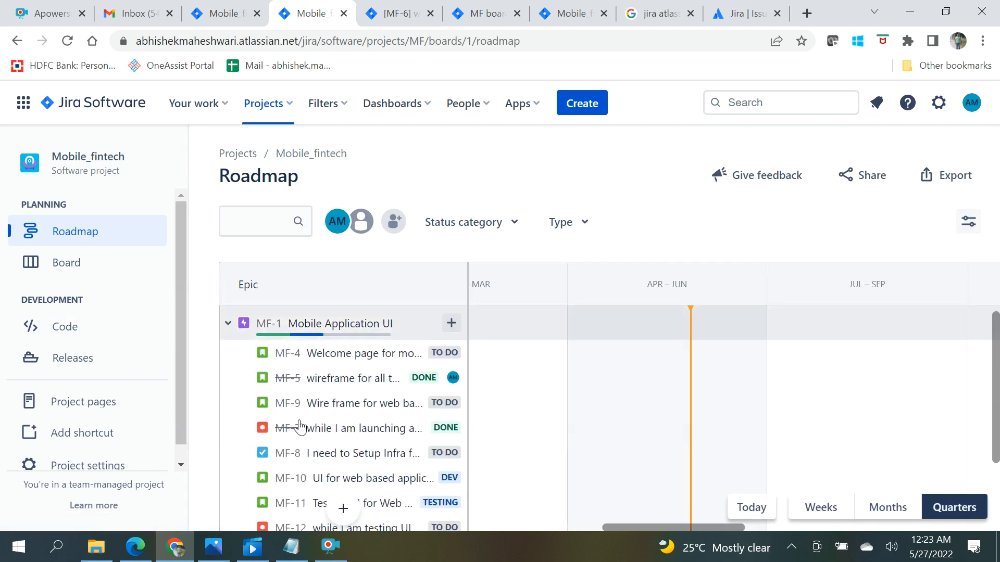
scroll(327, 480, down, 2)
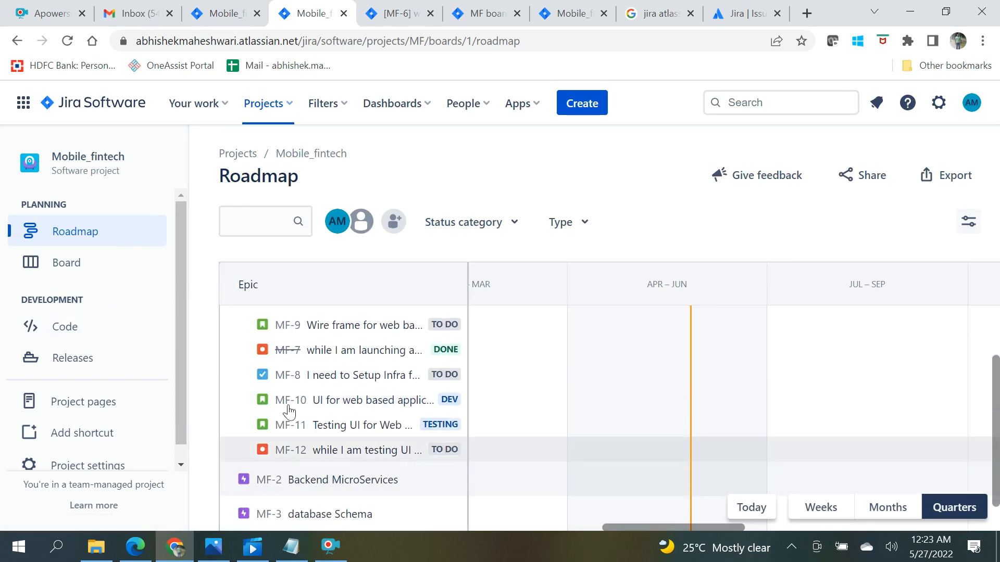
click(75, 269)
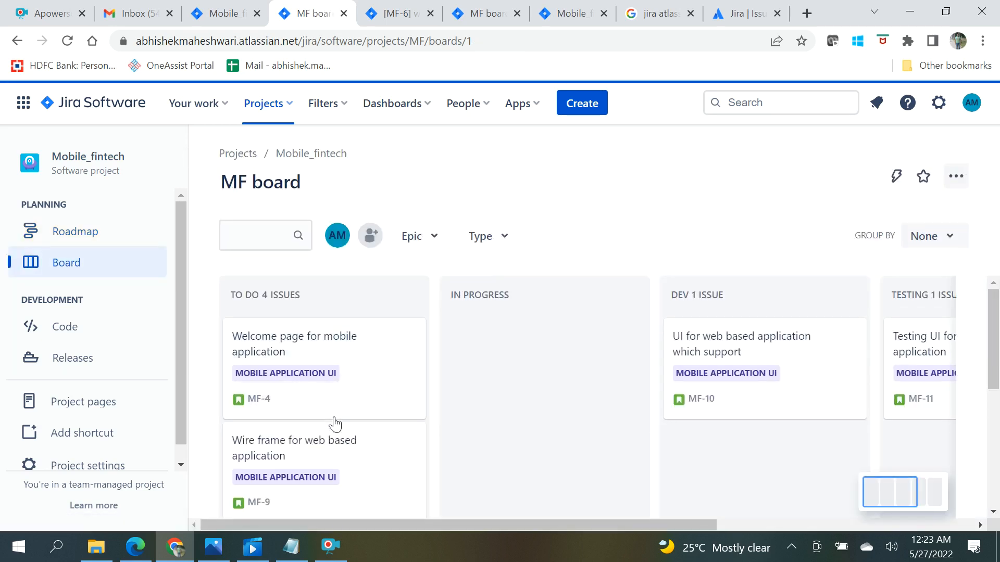
Move bug MF-12 through In Progress, Dev and Testing to Done, and move story MF-11 from Testing to Done.
scroll(334, 426, down, 5)
scroll(335, 426, down, 2)
drag(344, 416, 568, 421)
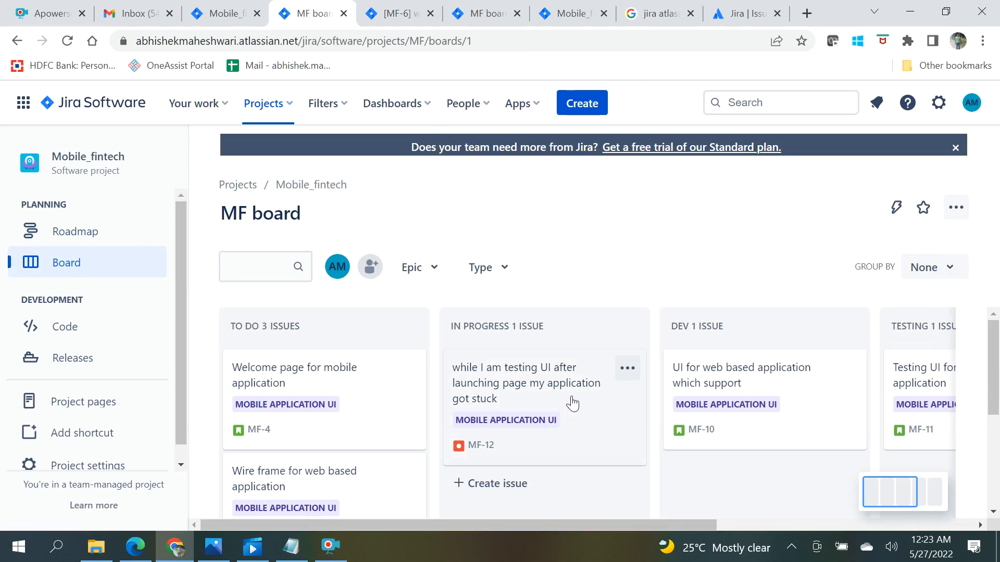
drag(573, 403, 786, 403)
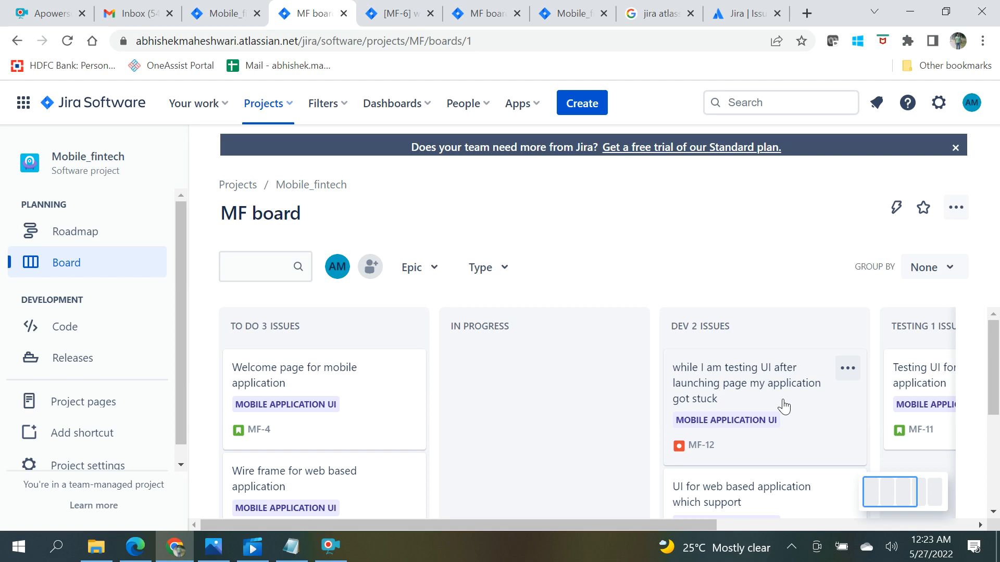
drag(788, 408, 851, 408)
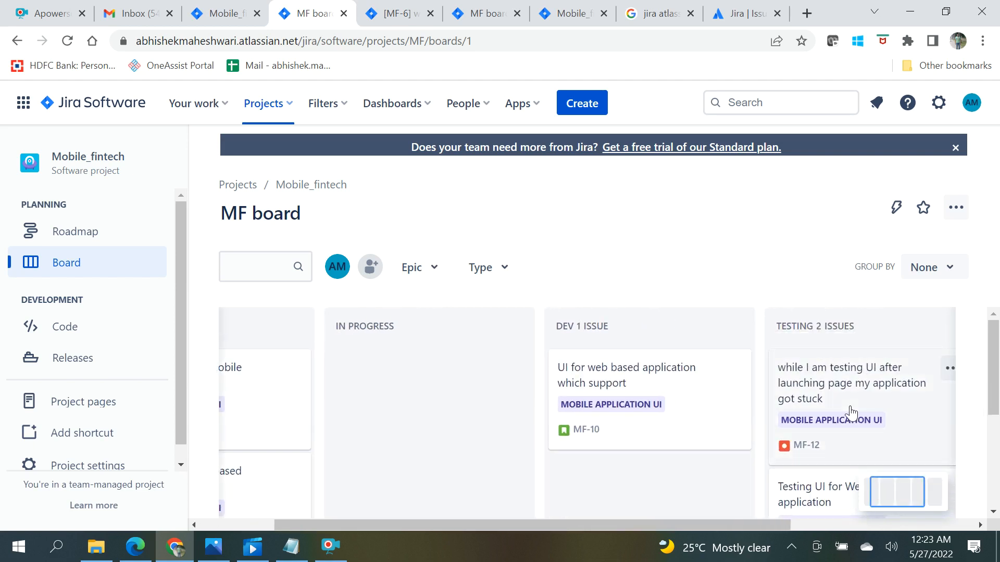
click(872, 525)
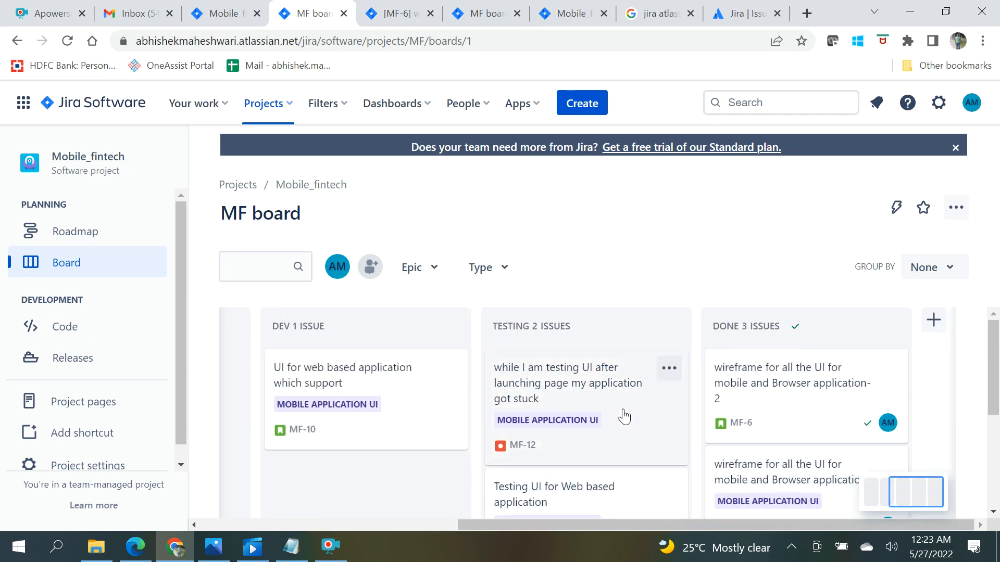
drag(627, 416, 843, 412)
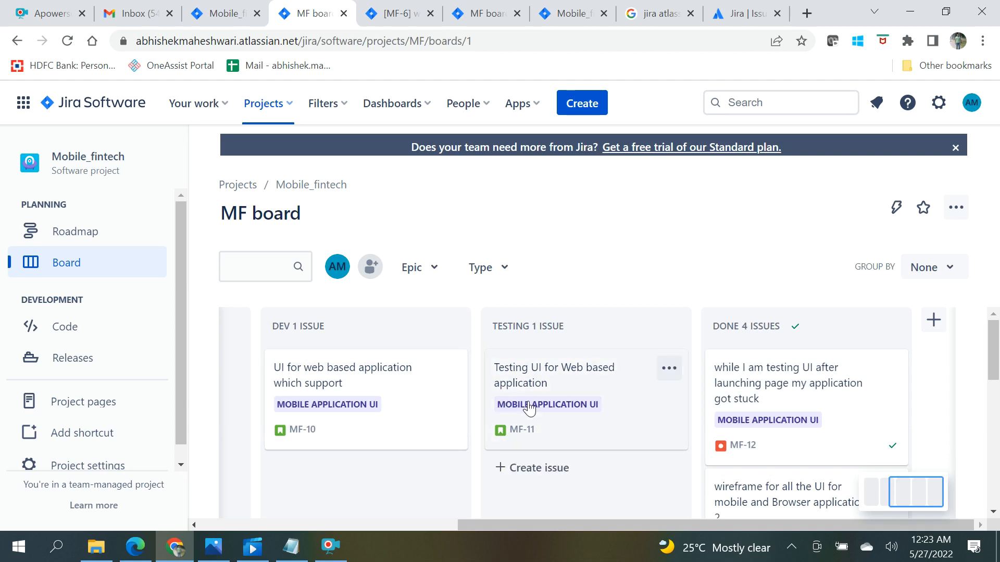
drag(564, 386, 773, 384)
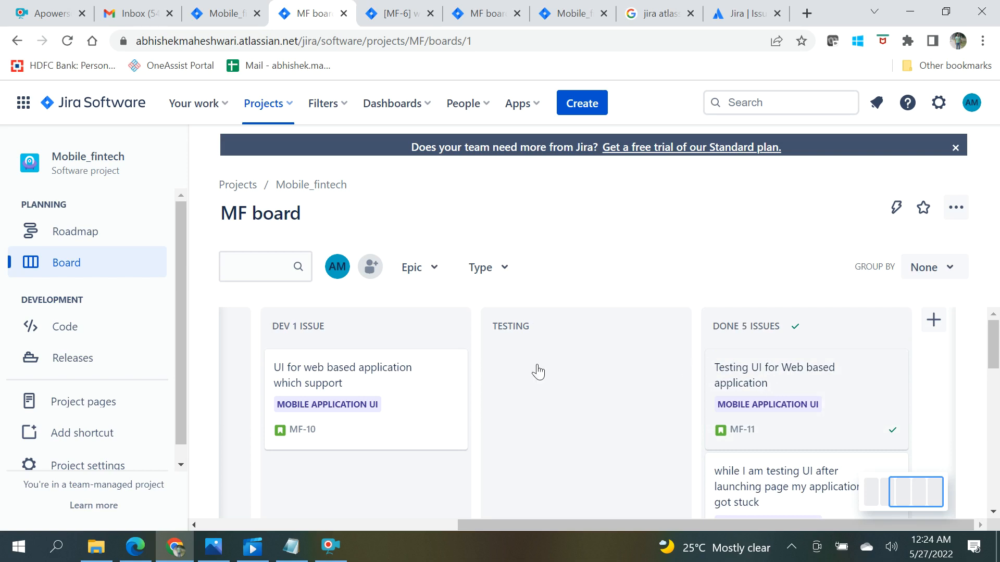
Search the board for issues with the text "MF-" and clear the search.
click(507, 277)
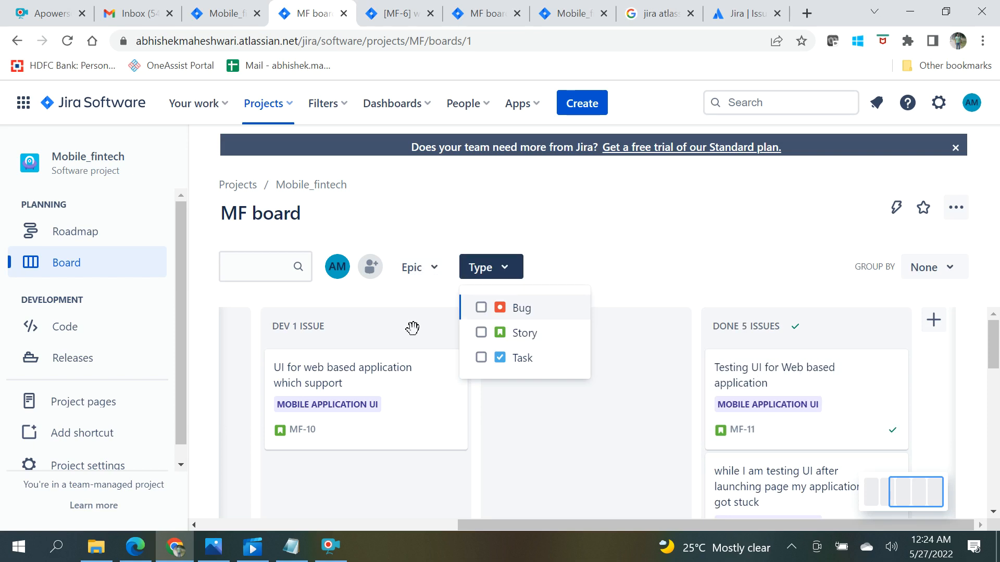
click(265, 269)
text(MF)
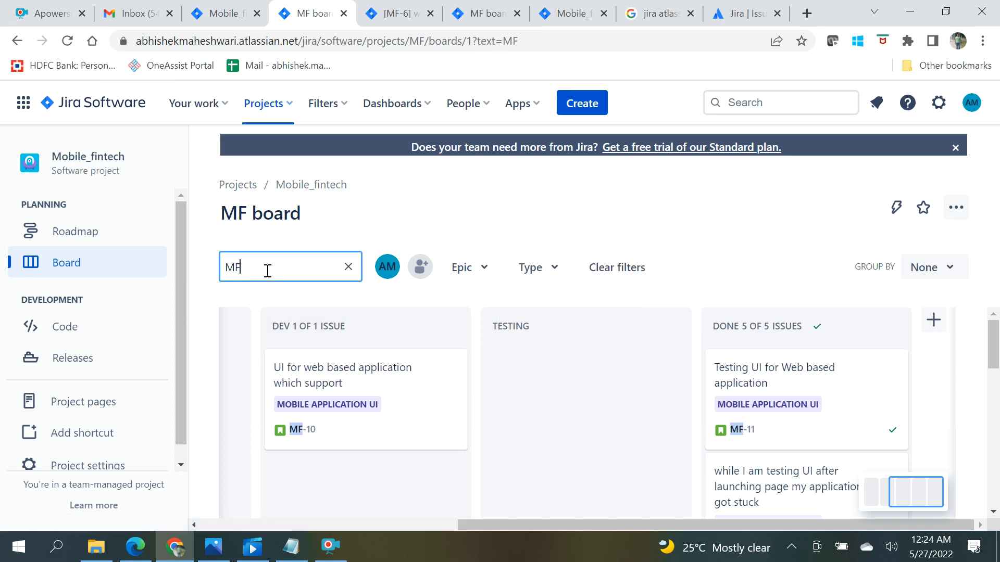
text(-)
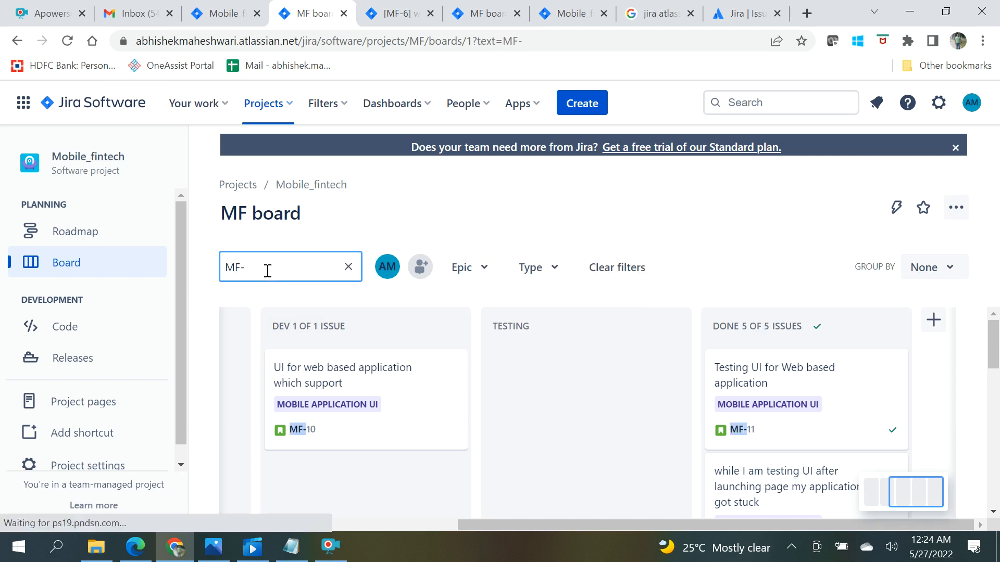
key(BackSpace)
key(BackSpace)
key(BackSpace)
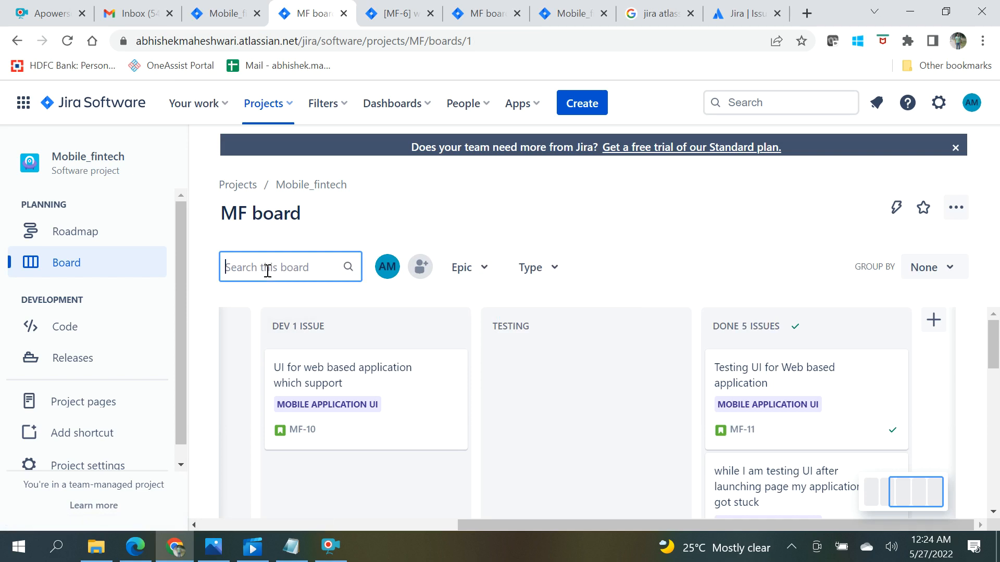
Filter the board by the Bug type, switch the filter to Story and Task, and clear all filters.
click(554, 273)
click(540, 314)
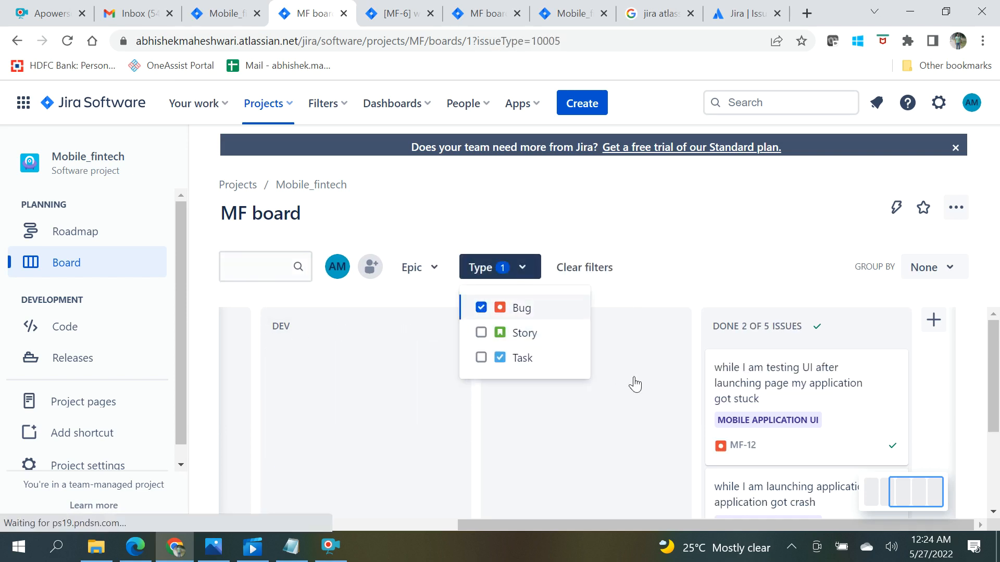
drag(690, 527, 740, 541)
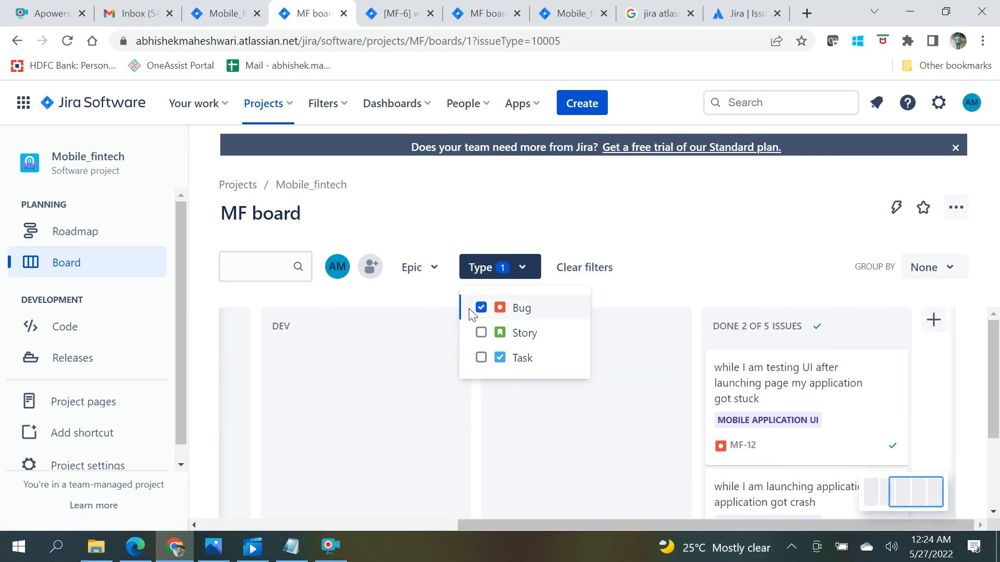
click(481, 333)
drag(598, 526, 321, 544)
click(481, 358)
click(481, 308)
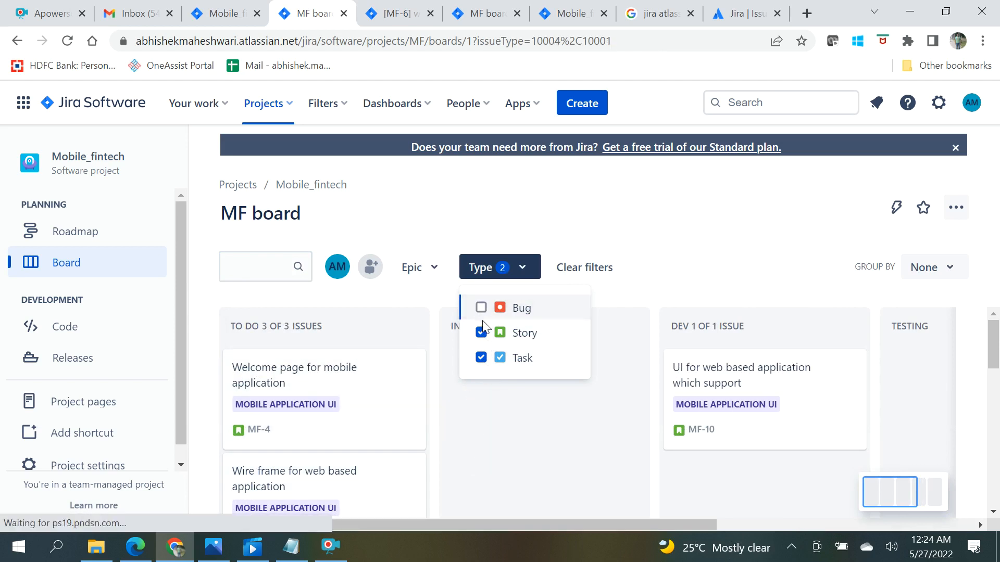
click(582, 268)
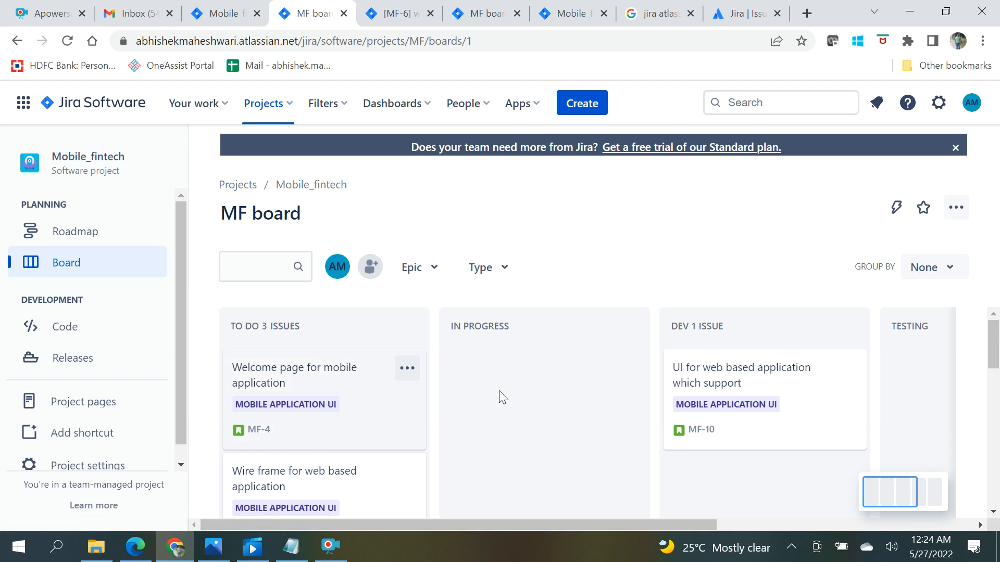
click(956, 208)
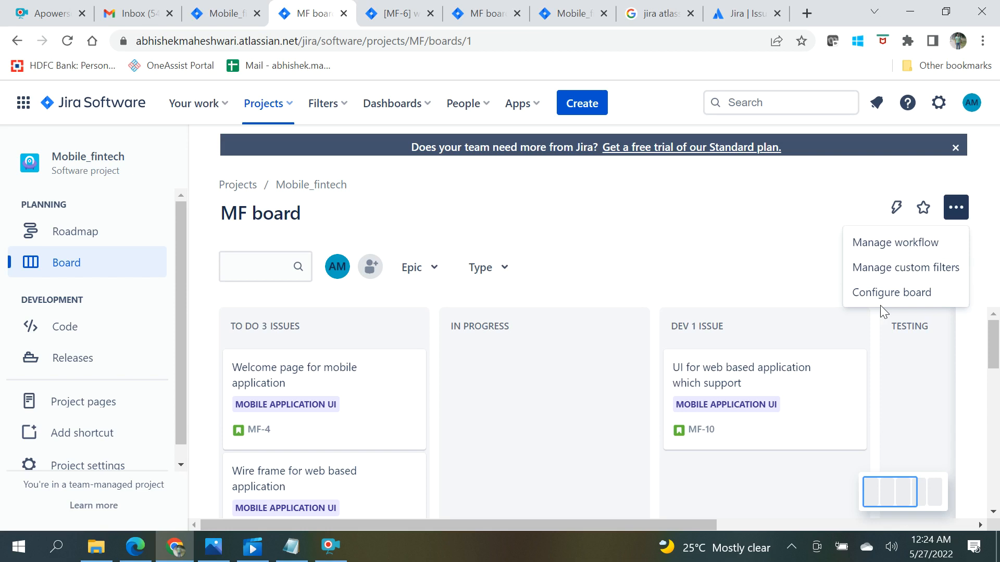
right_click(883, 290)
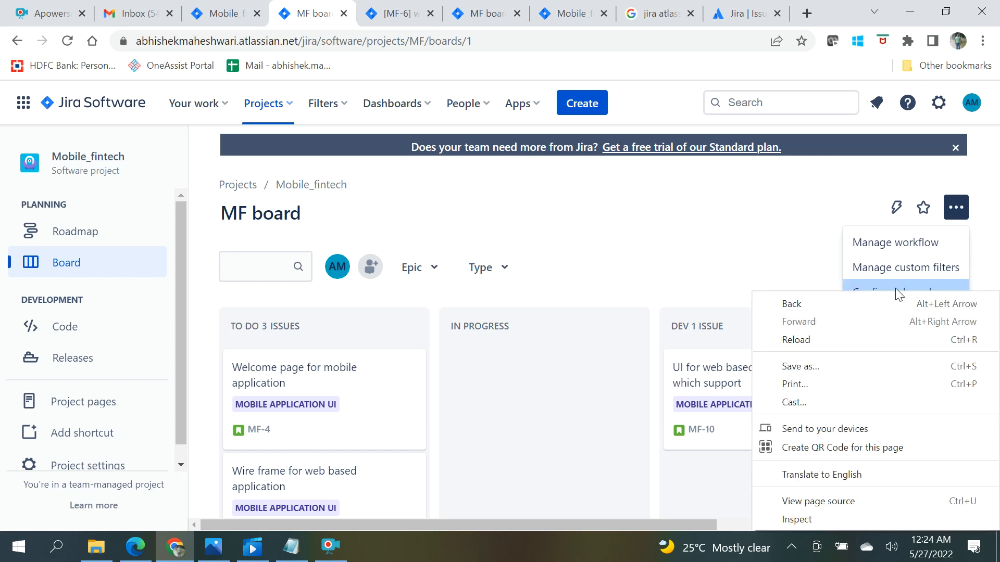
click(715, 218)
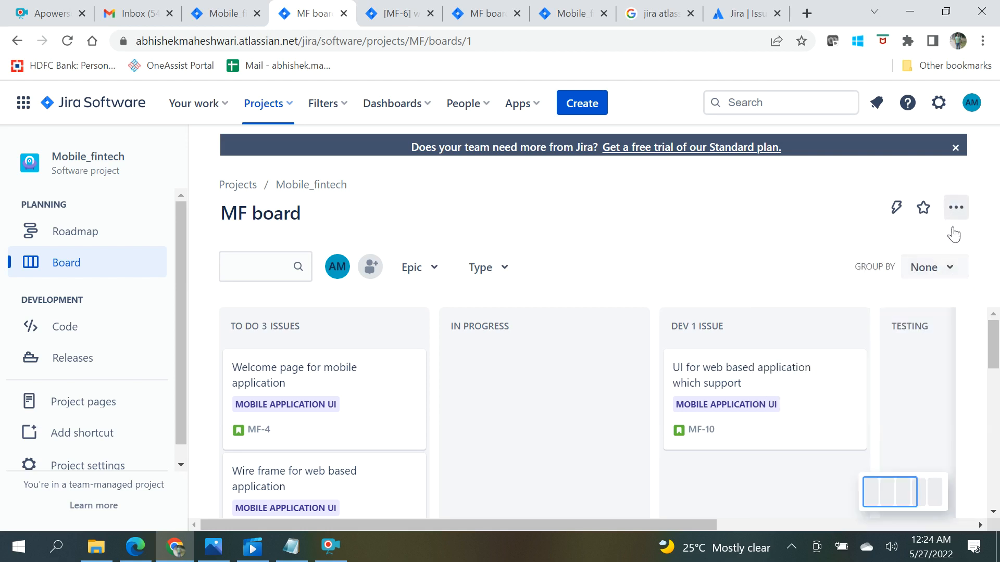
click(953, 269)
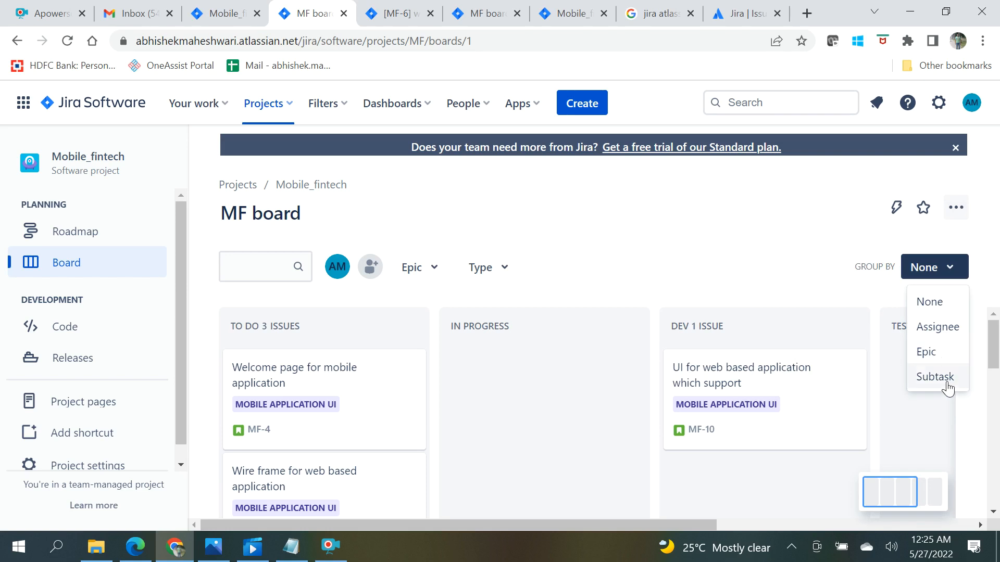
click(952, 211)
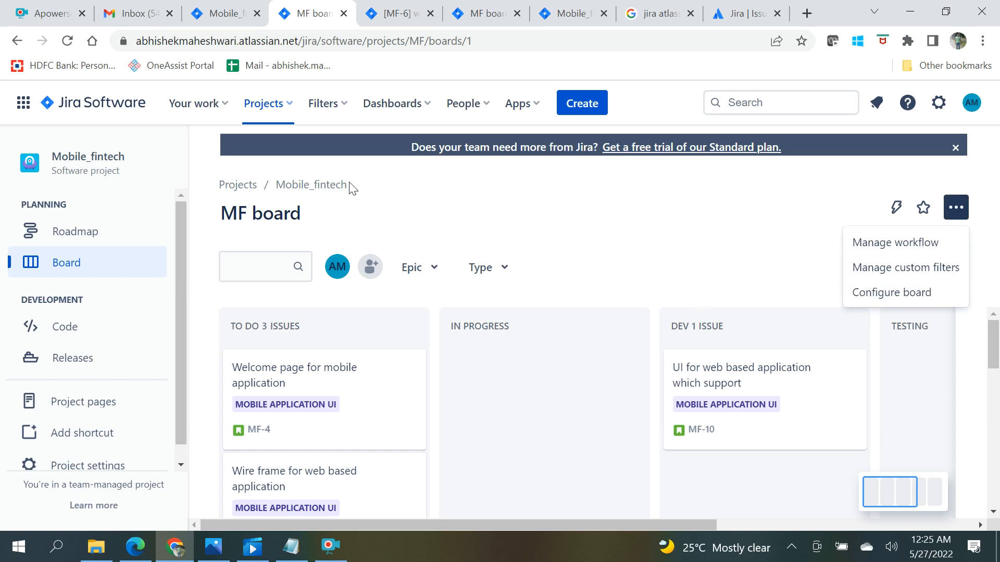
On the roadmap, schedule 30-day bars for epics MF-1 and MF-2 around the start of April–June, and MF-3 from 2022/06/18 to 2022/07/17.
click(88, 239)
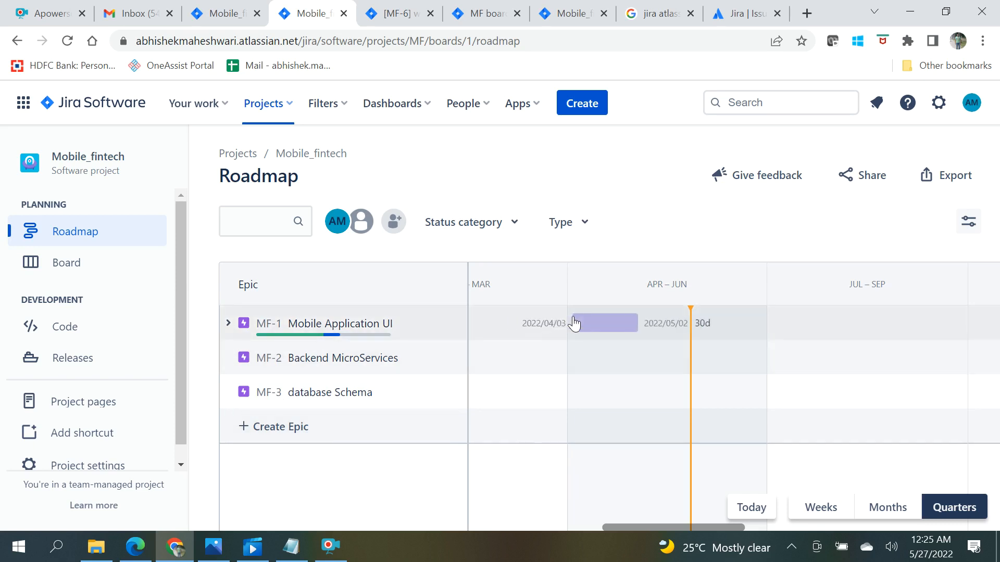
click(566, 335)
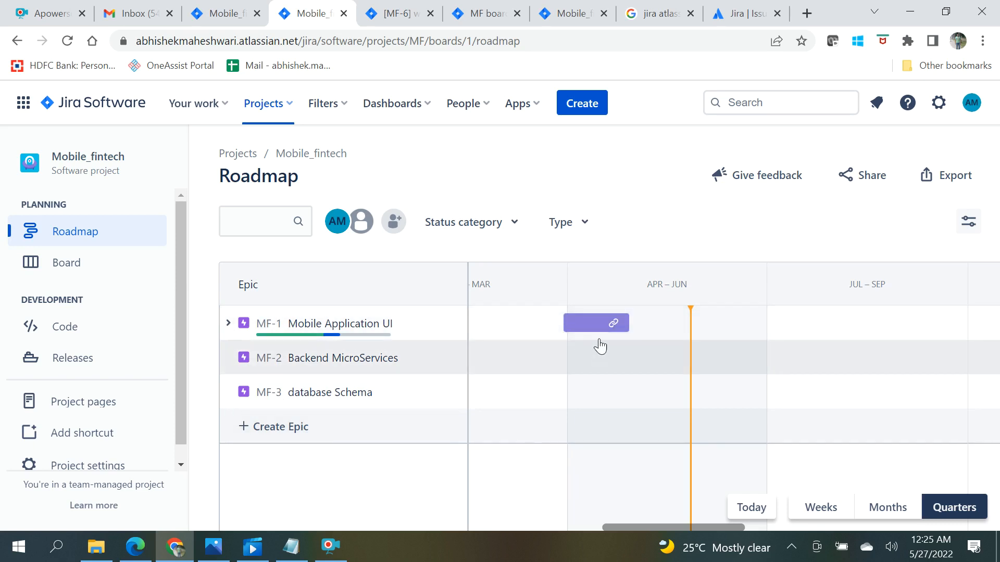
click(587, 327)
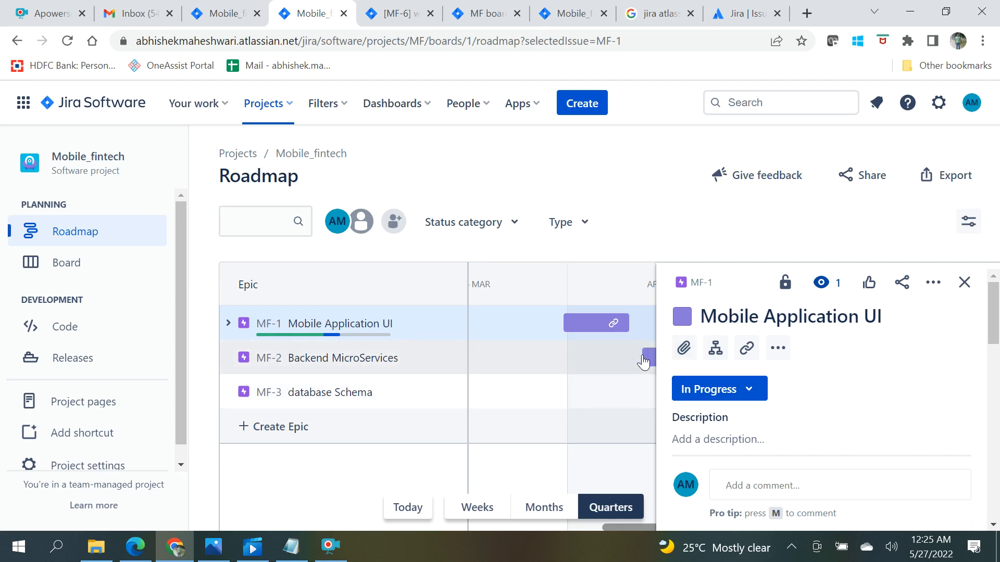
click(964, 282)
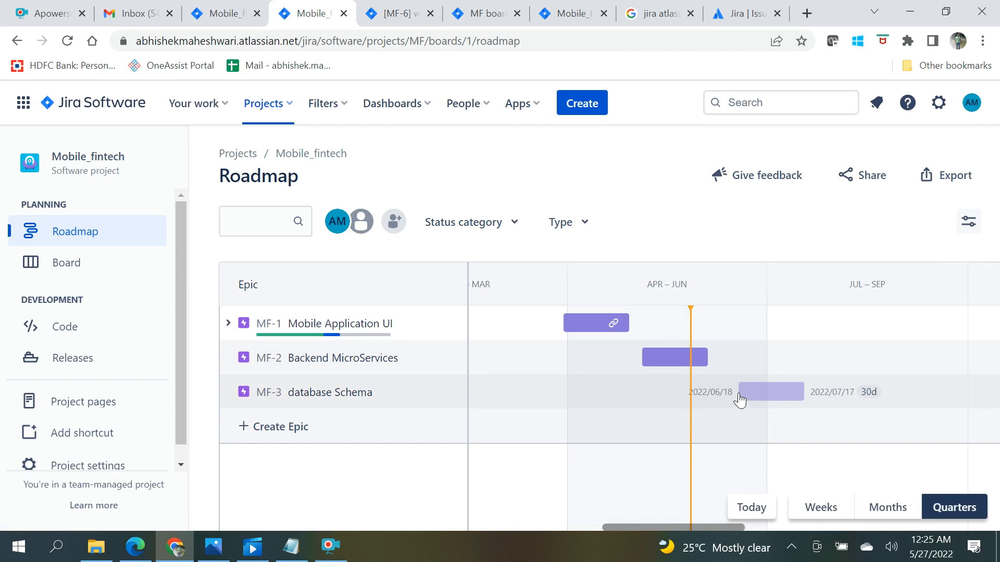
click(740, 399)
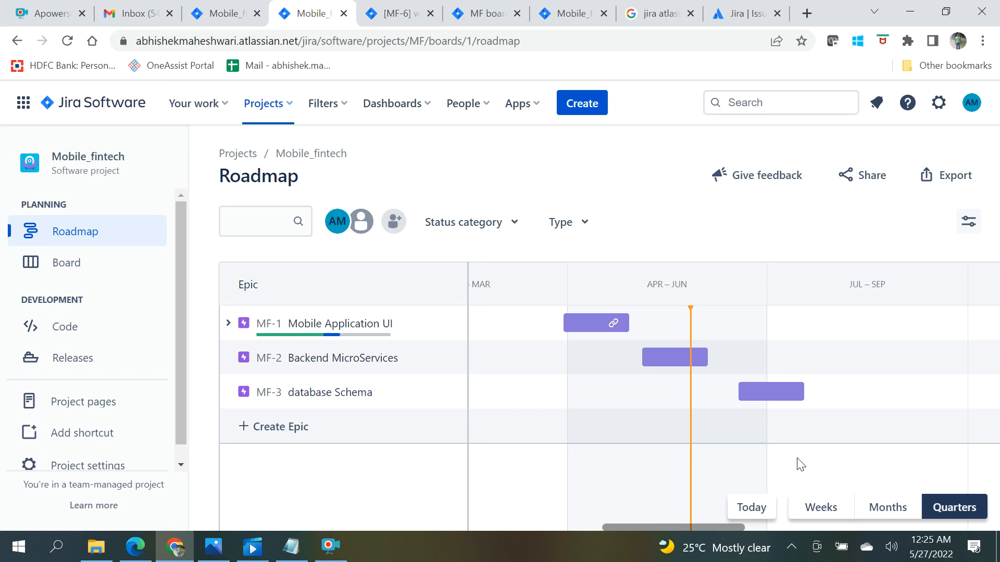
drag(647, 353, 589, 377)
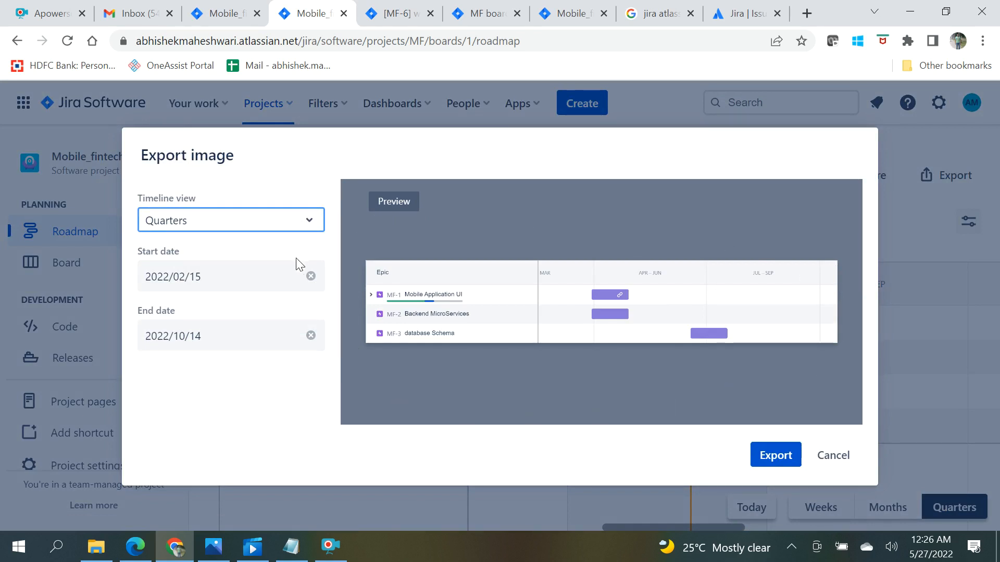
Export the roadmap as an image in Quarters view from 2022/02/15 to 2022/10/14, and close the export dialog.
click(779, 457)
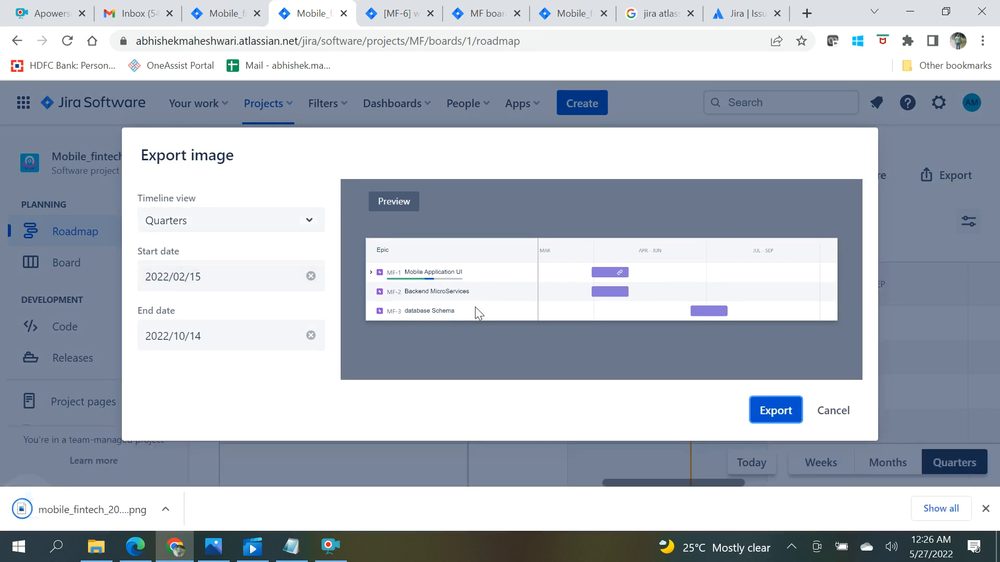
click(832, 411)
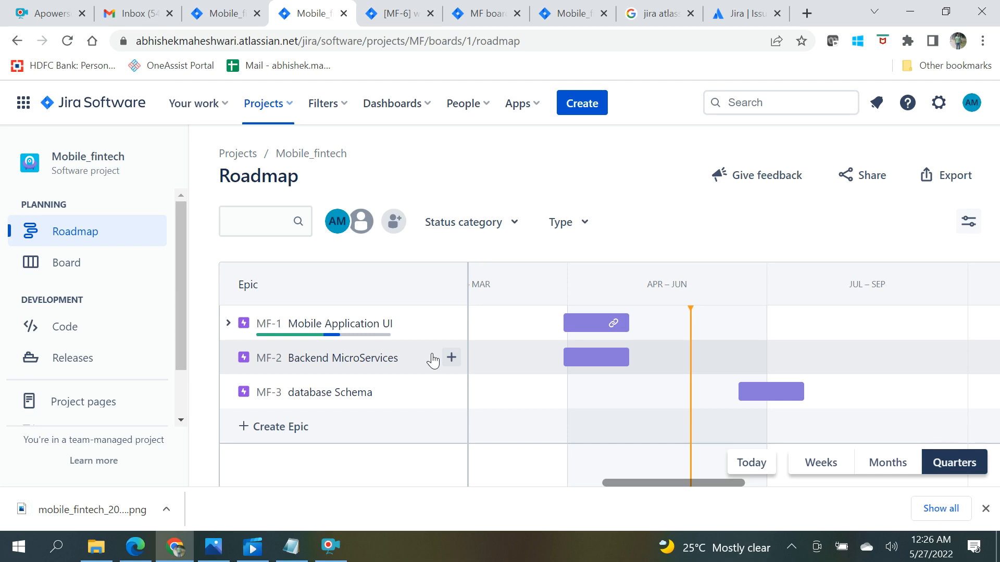
Switch to the Mobile_app_Creditcard project and move issue MAC-3 from To Do to In Progress on the MAC Sprint 1 board.
click(291, 115)
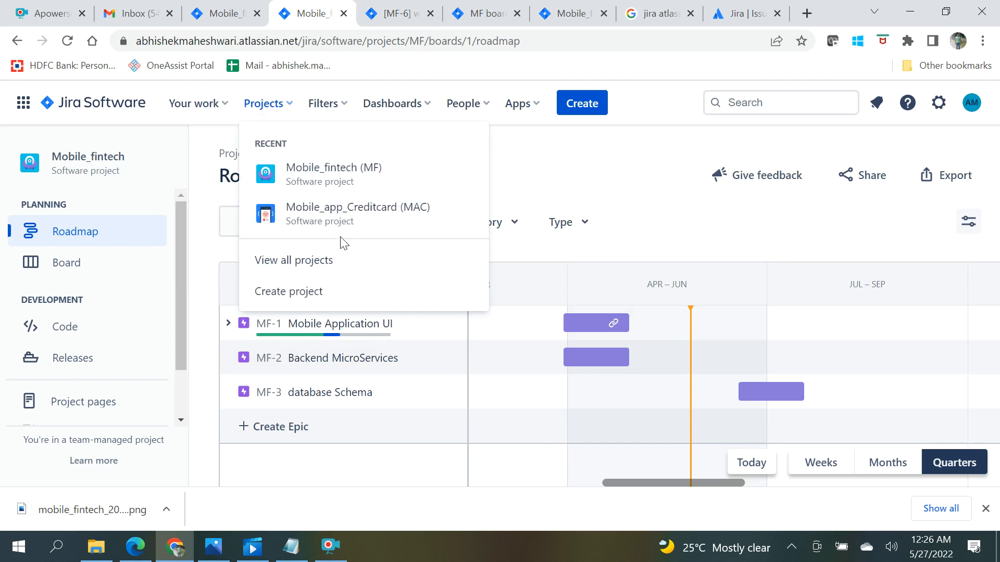
click(328, 224)
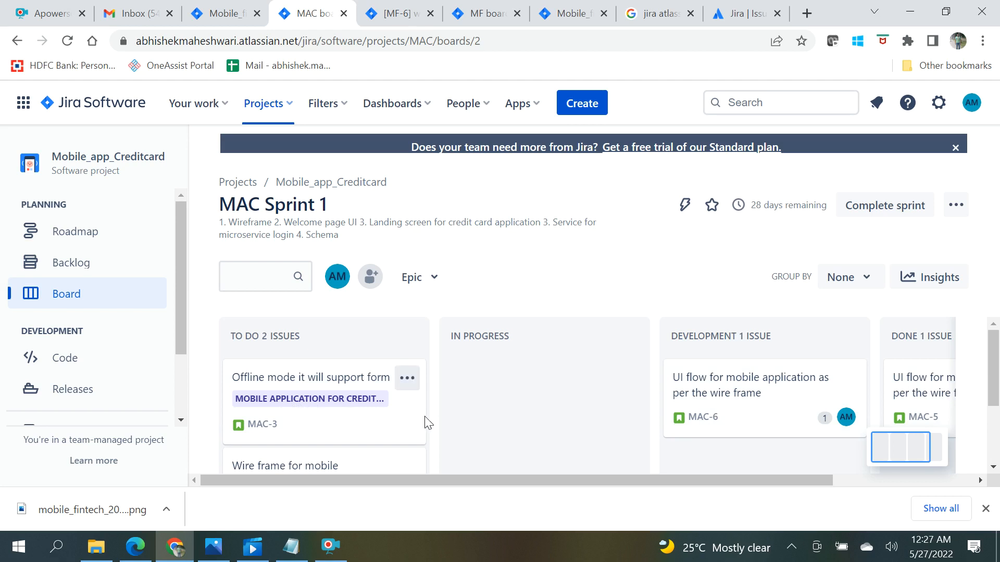
drag(414, 415, 616, 431)
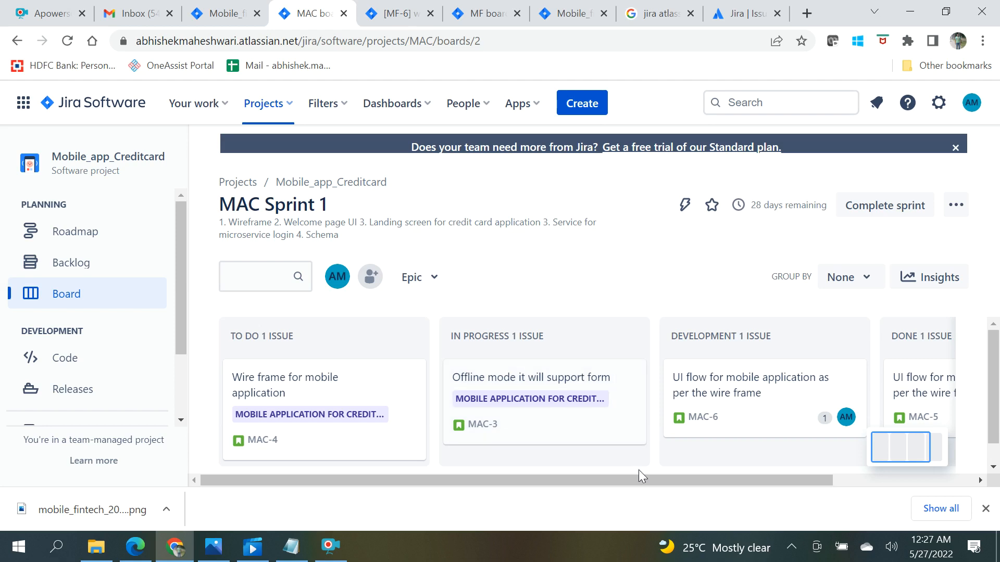
Review the MAC Sprint 1 board's columns, its epic filter options, the sprint goal and the project name.
drag(645, 480, 870, 471)
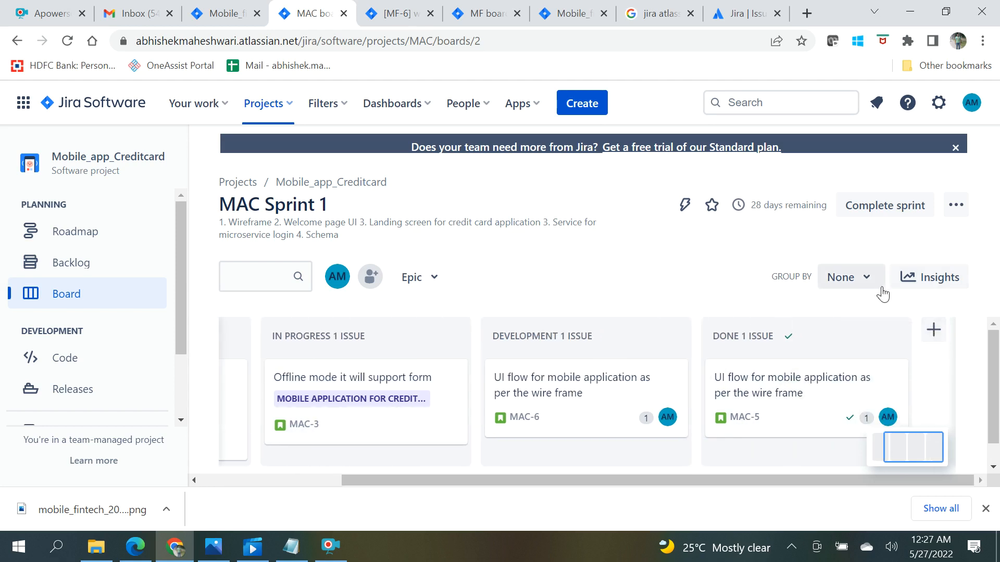
click(435, 282)
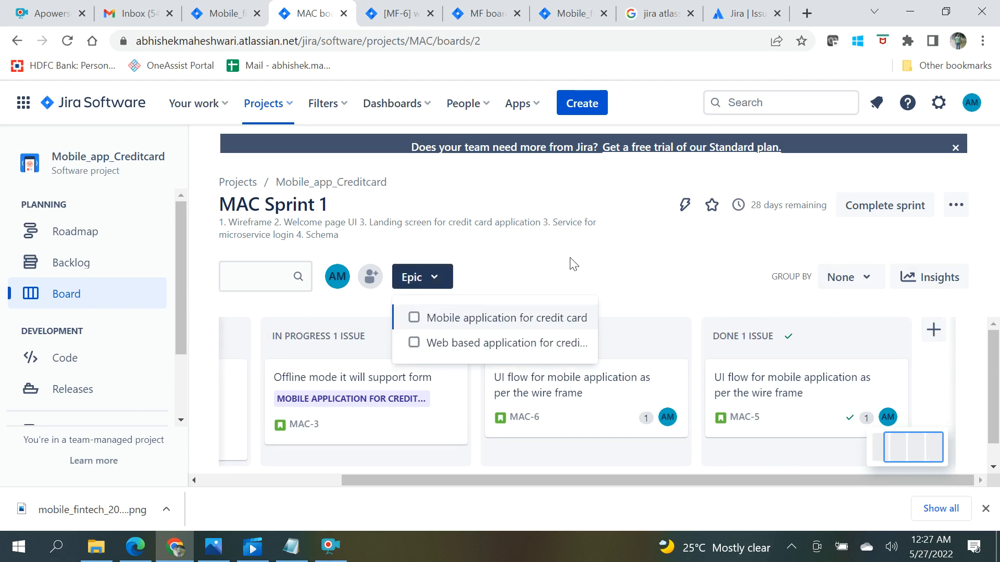
click(585, 260)
scroll(529, 471, left, 4)
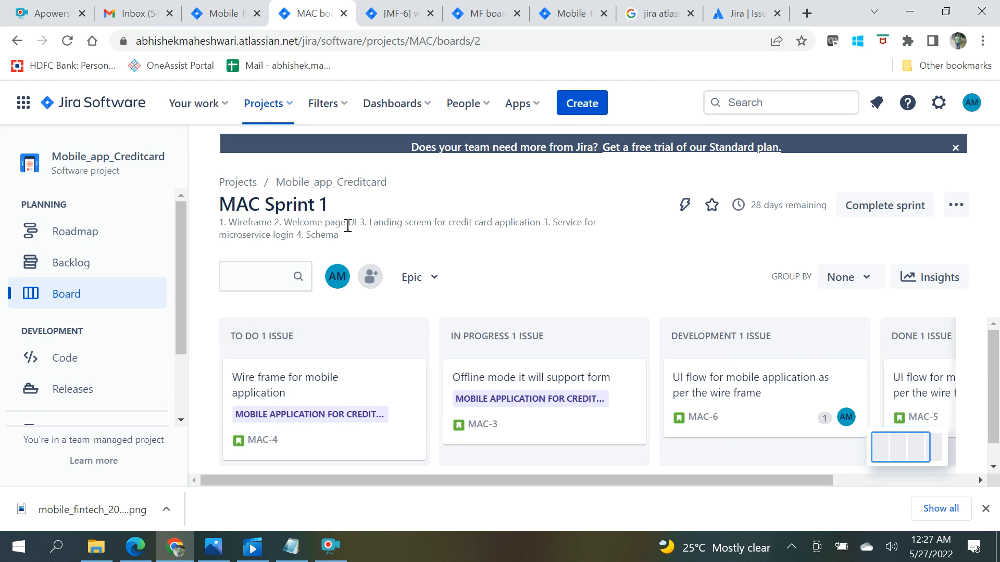
drag(346, 235, 219, 229)
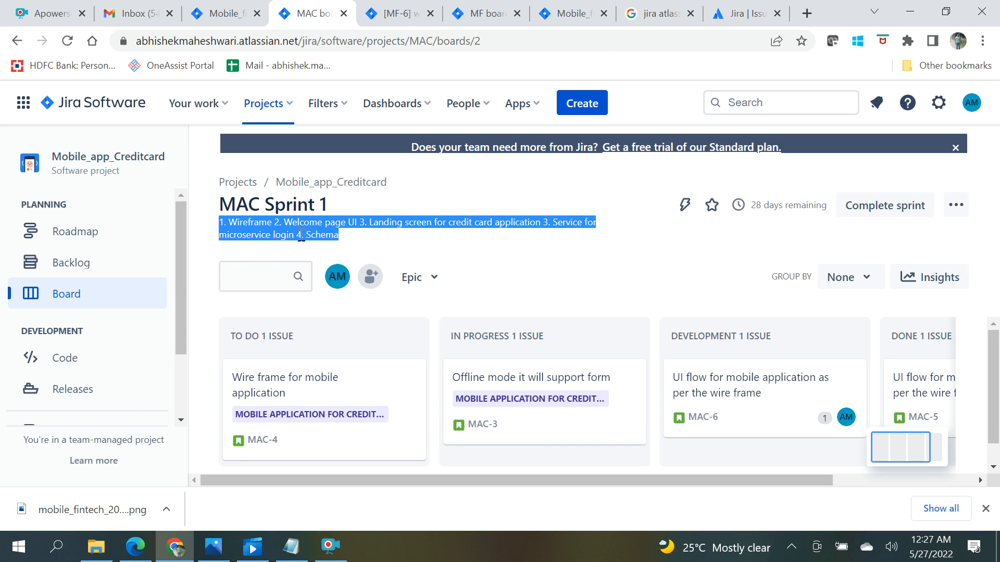
drag(394, 186, 278, 187)
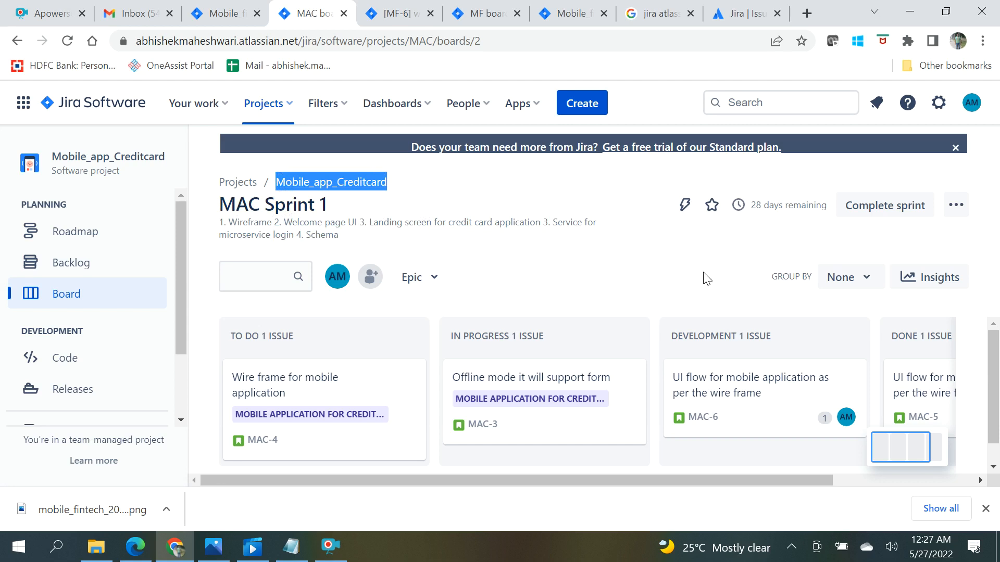
Review the completion options for MAC Sprint 1 without completing it, and look through the project's sprints and backlog.
click(897, 211)
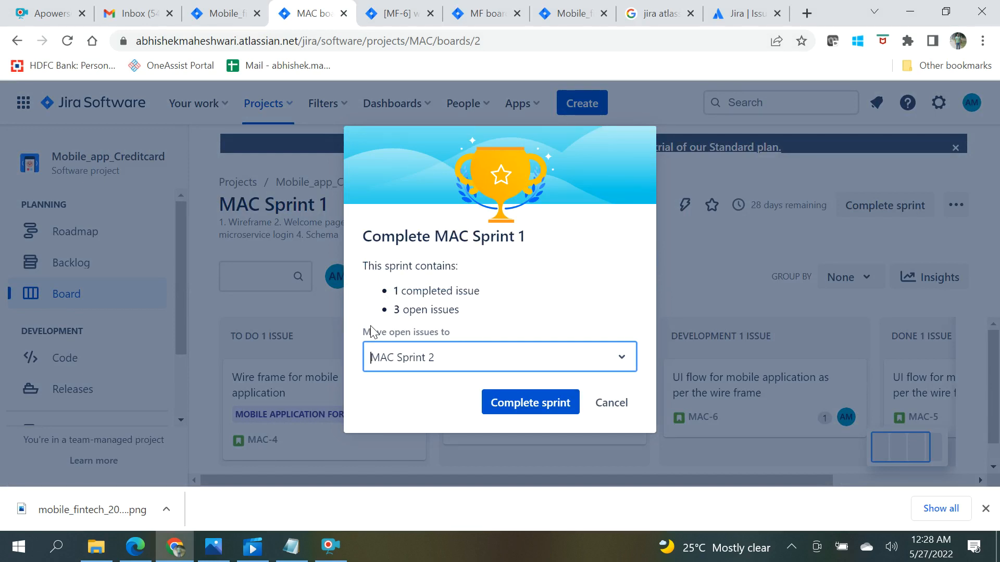
click(604, 405)
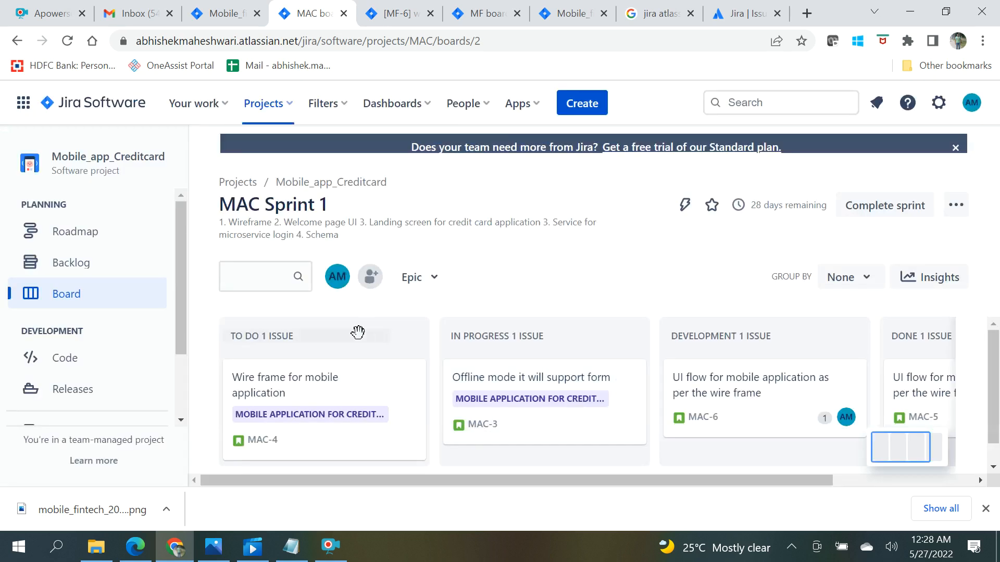
click(85, 266)
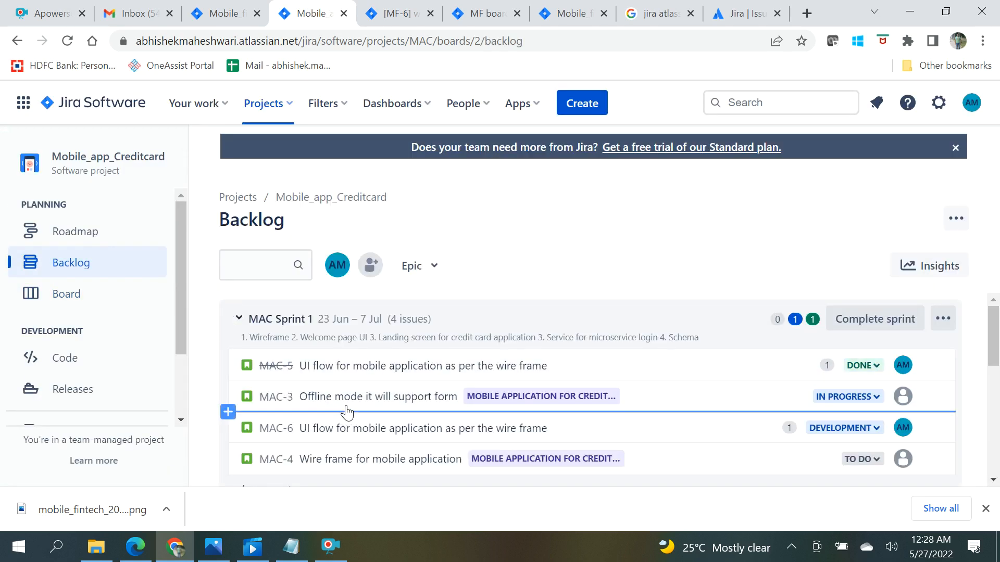
scroll(347, 413, down, 5)
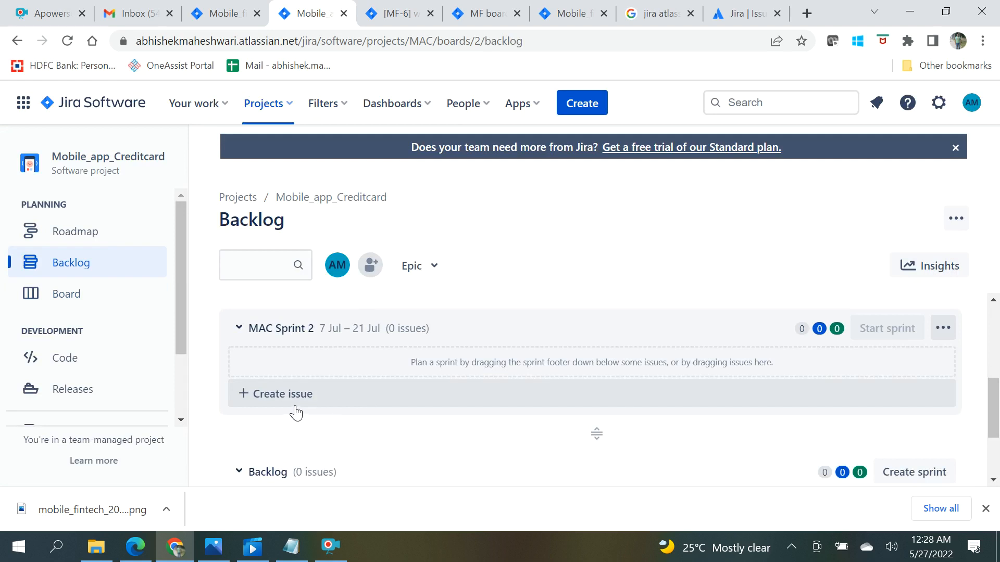
scroll(323, 431, down, 2)
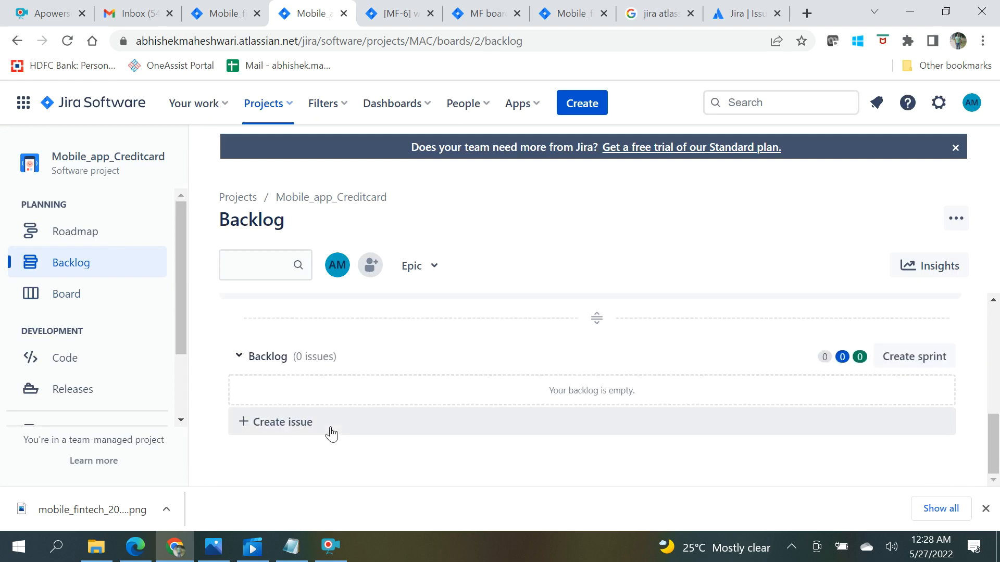
click(289, 423)
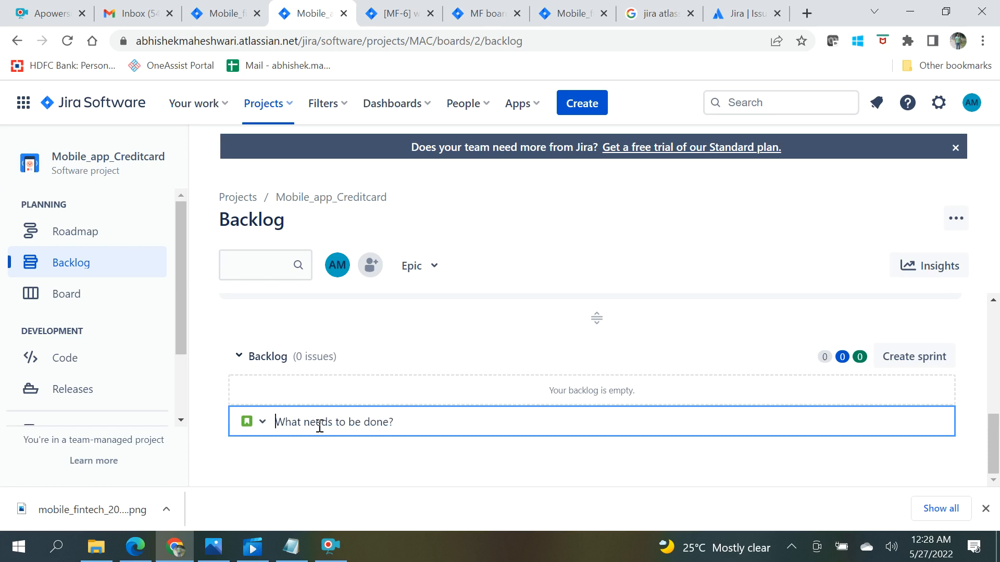
text(Microservice)
text(cibil Score)
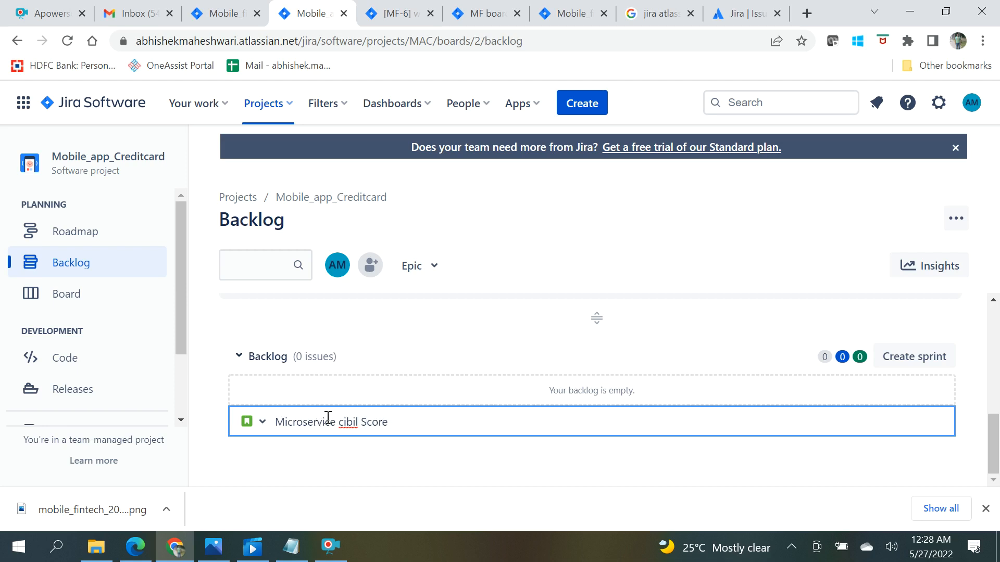
right_click(341, 420)
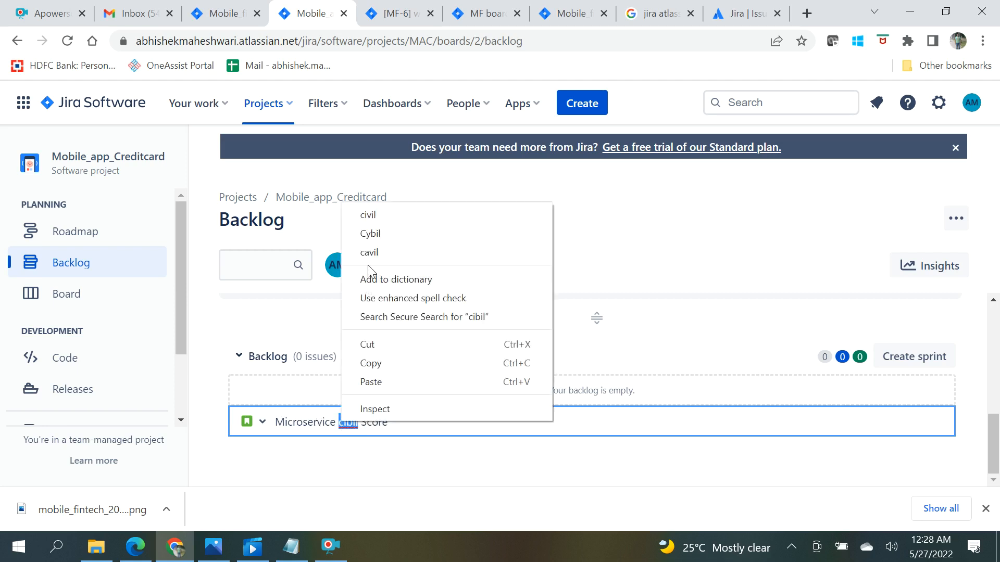
click(375, 437)
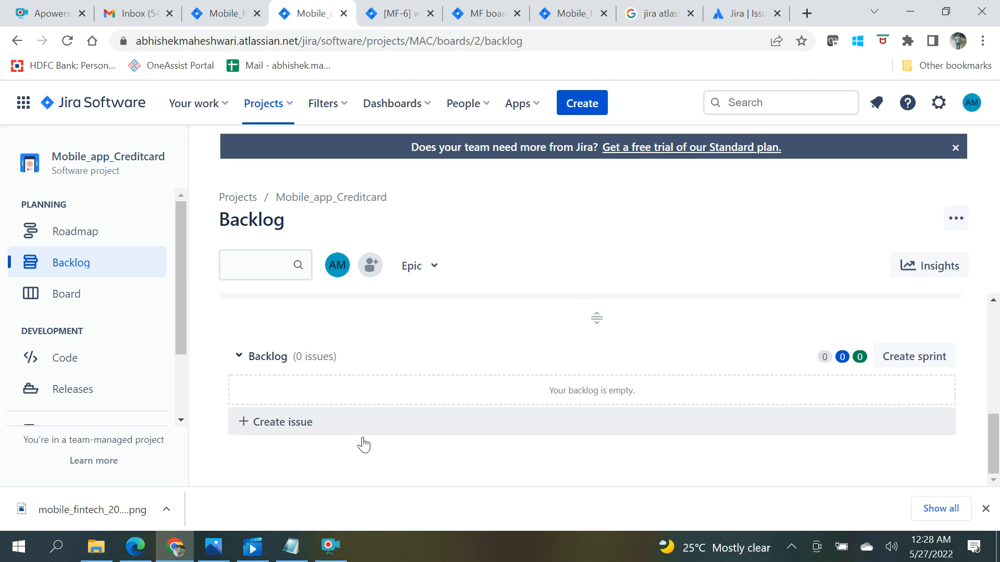
click(281, 433)
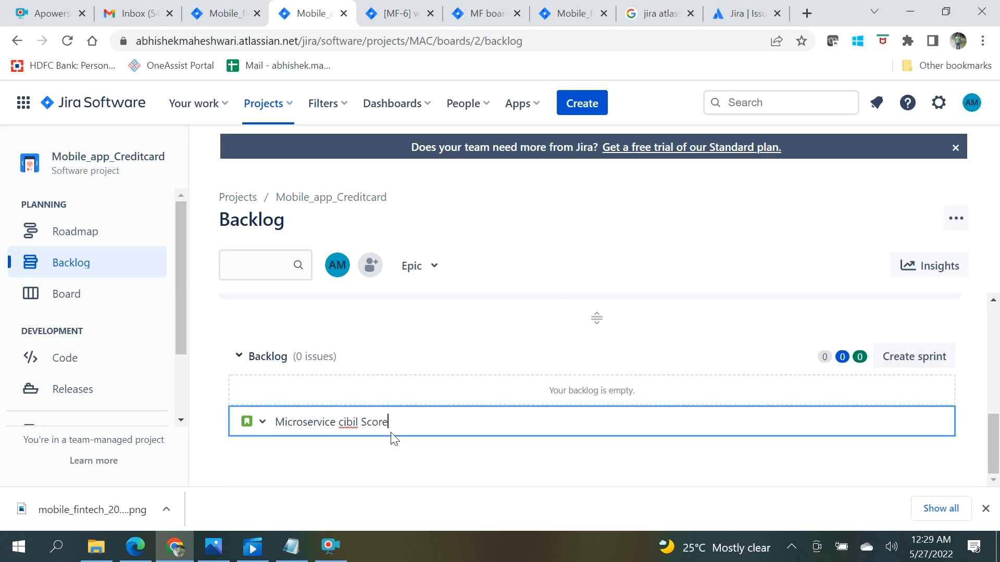
click(263, 426)
click(400, 420)
double_click(400, 425)
click(407, 460)
click(272, 426)
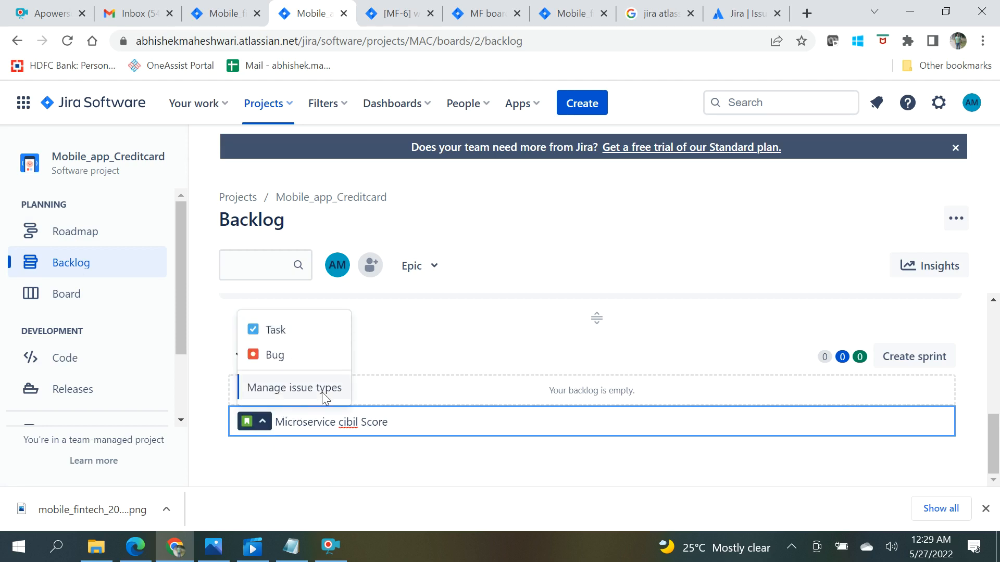
click(449, 387)
click(449, 386)
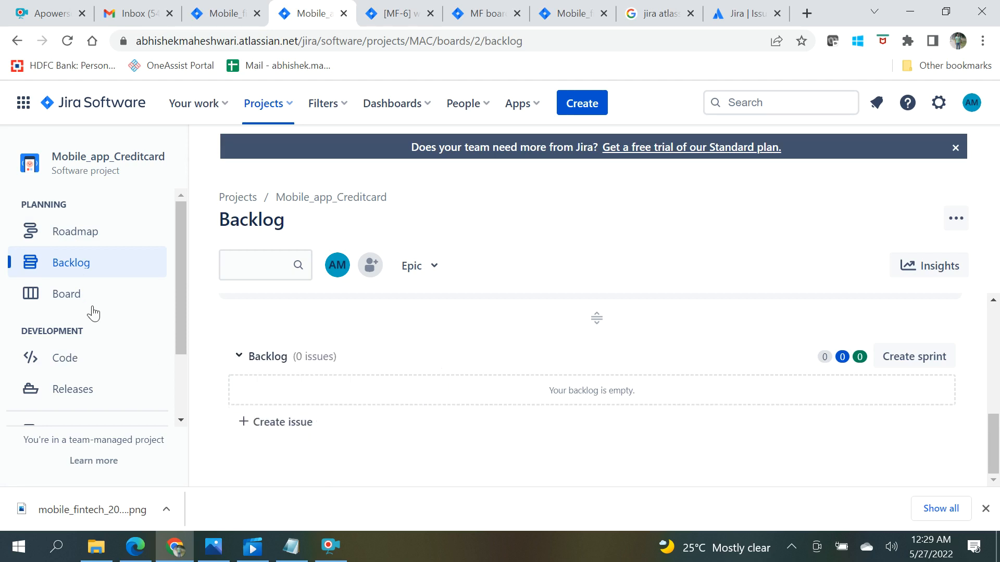
Create an epic named "Services fetch data for user for score cards" on the Mobile_app_Creditcard roadmap.
click(76, 243)
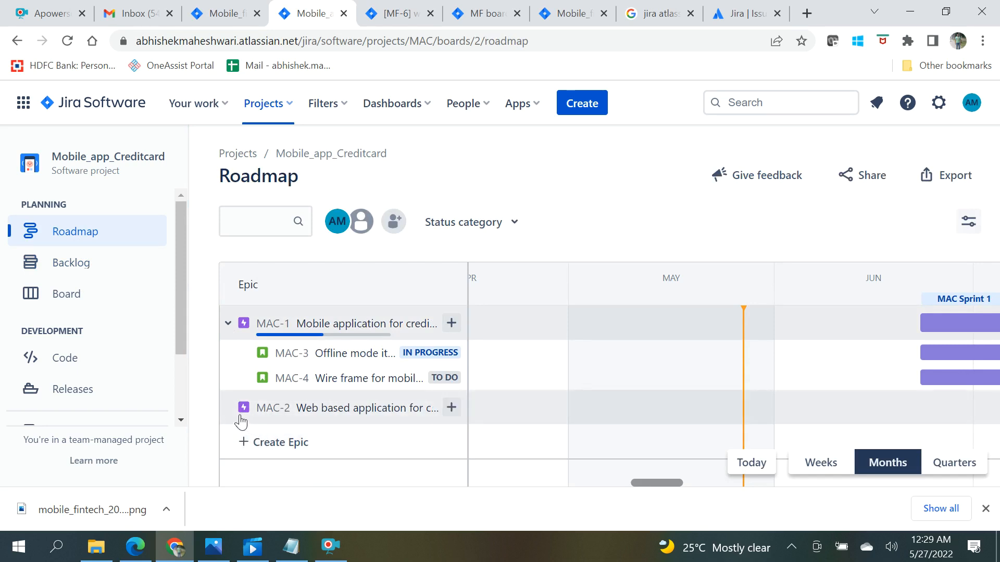
click(241, 417)
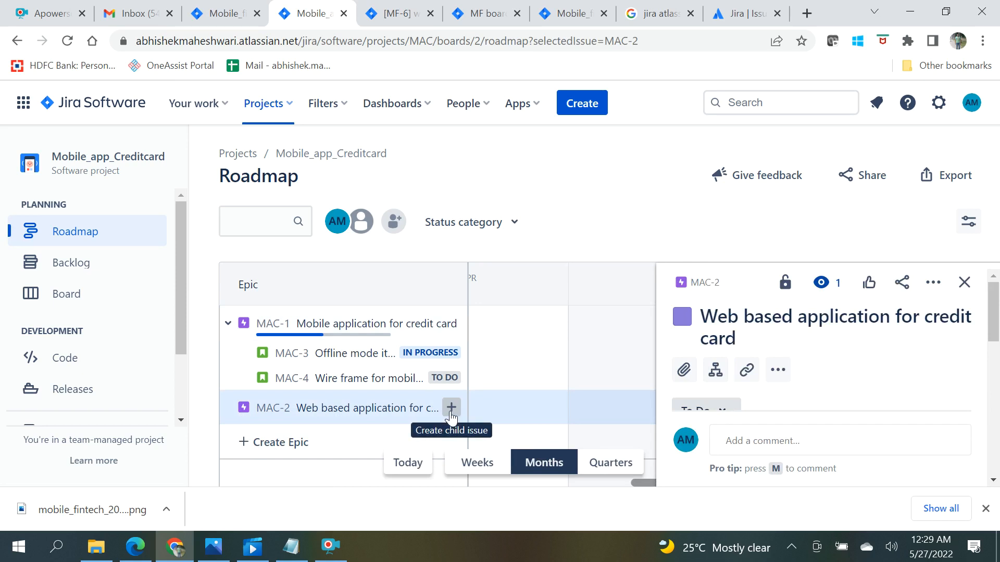
click(276, 445)
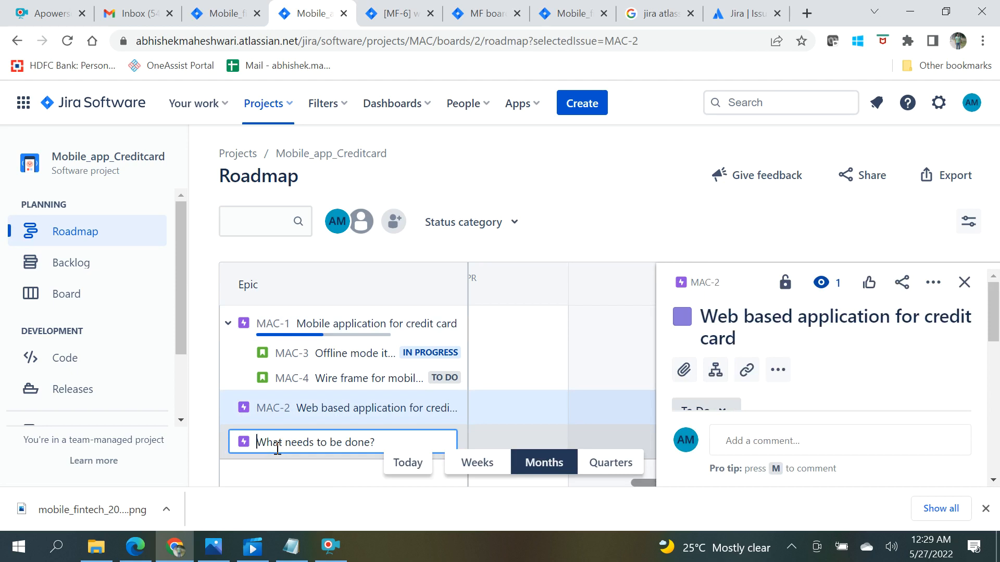
text(Services)
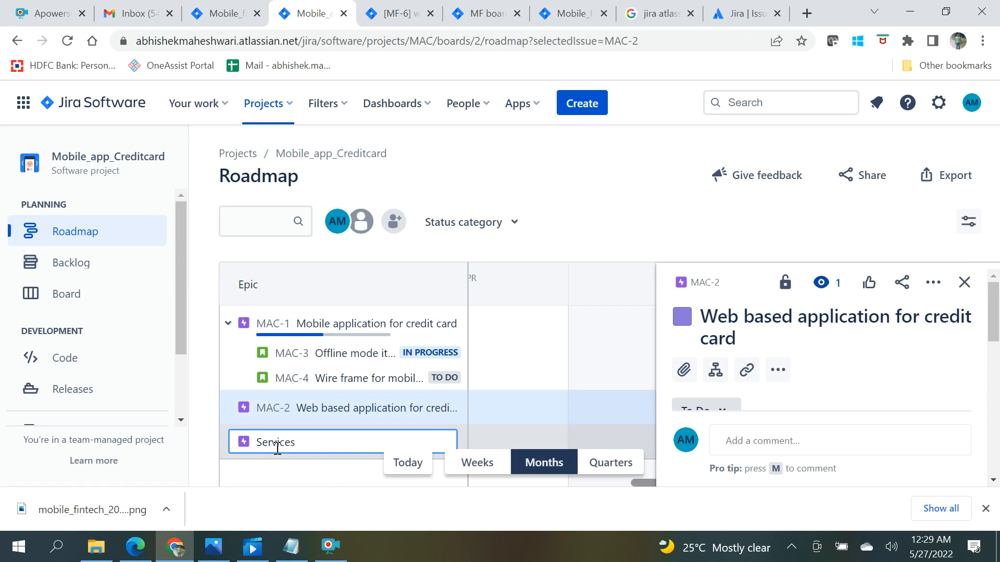
text( fetch data for user for sco)
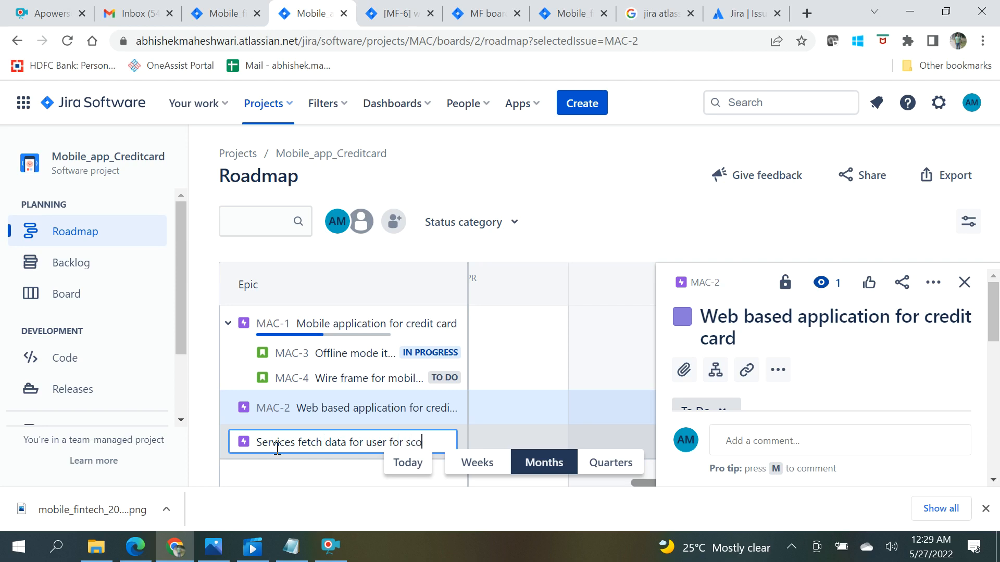
text(or)
key(BackSpace)
text(re cars)
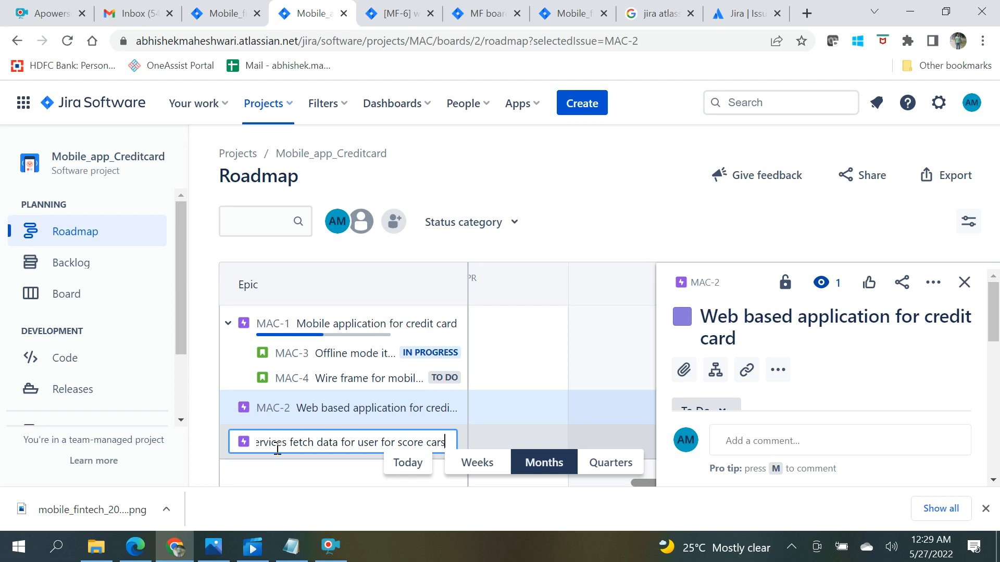
key(BackSpace)
text(ds)
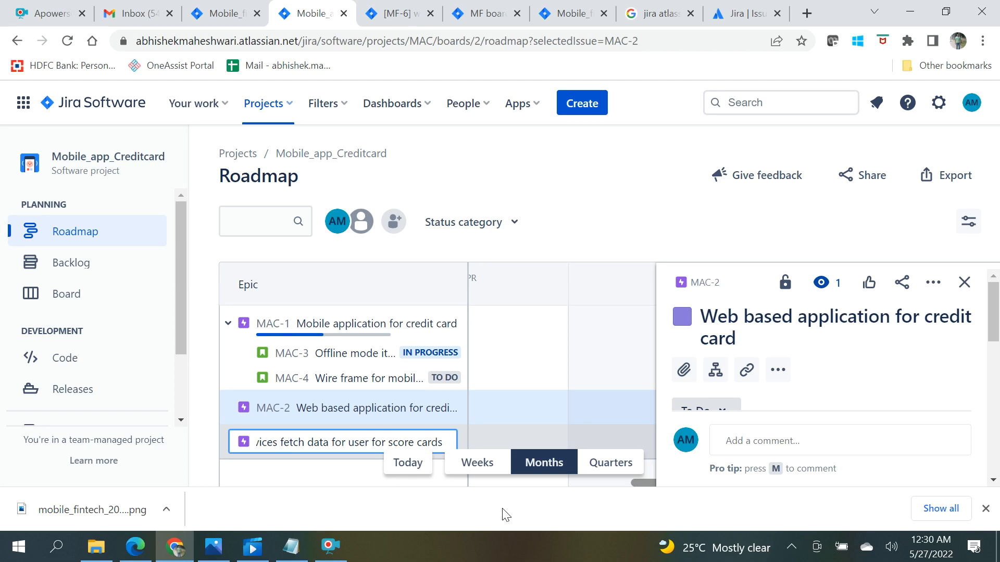
key(Return)
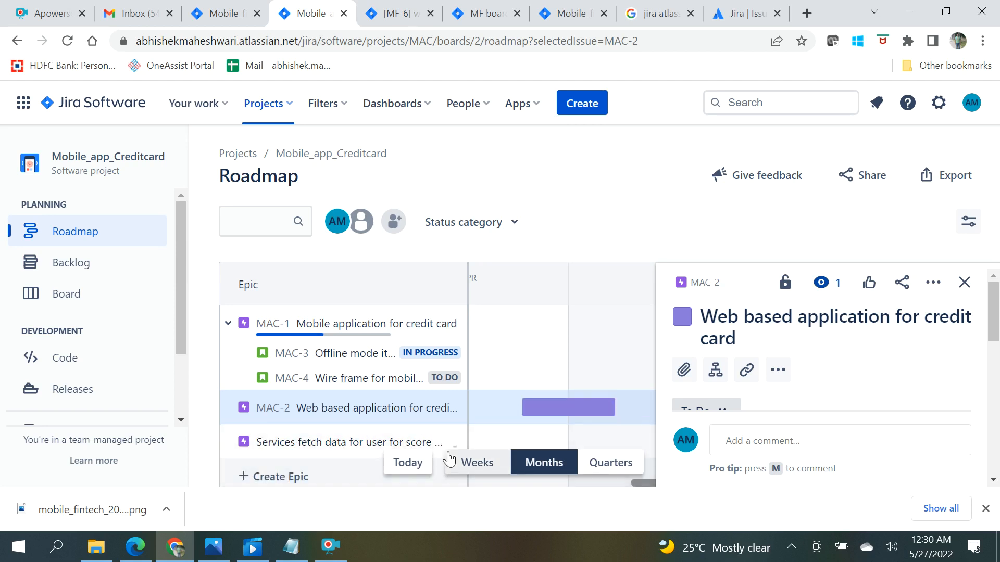
Close the epic details and shift the bar of epic MAC-2 about two days later on the roadmap.
click(964, 282)
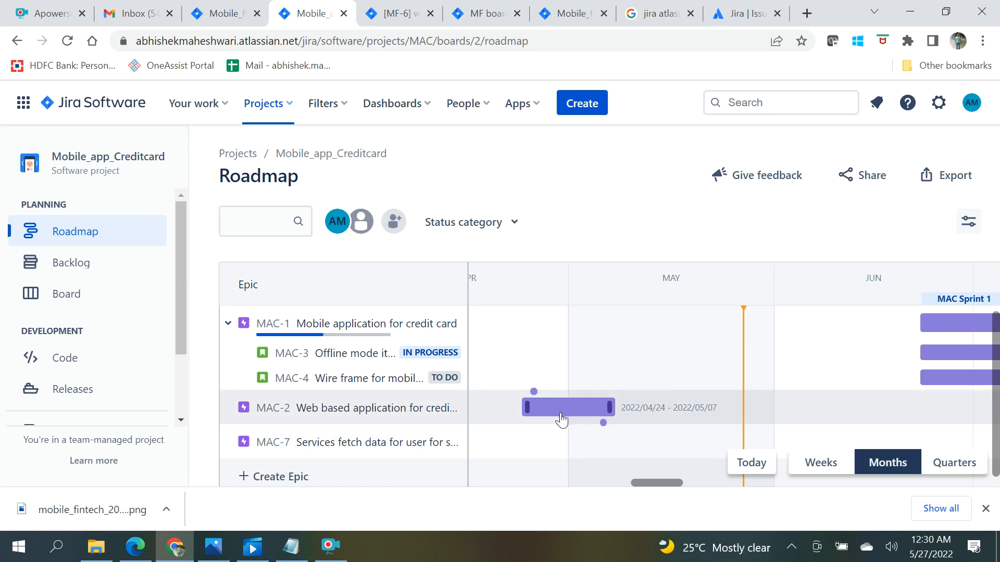
mouse_move(557, 417)
drag(557, 417, 570, 421)
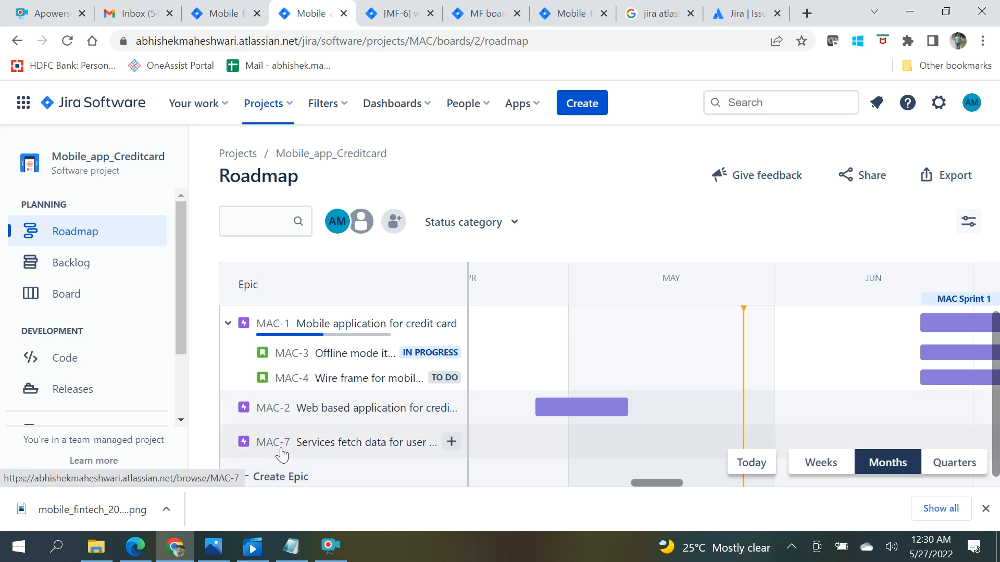
Add a child story named "Services for User details" under the "Services fetch data for user for score cards" epic.
click(456, 467)
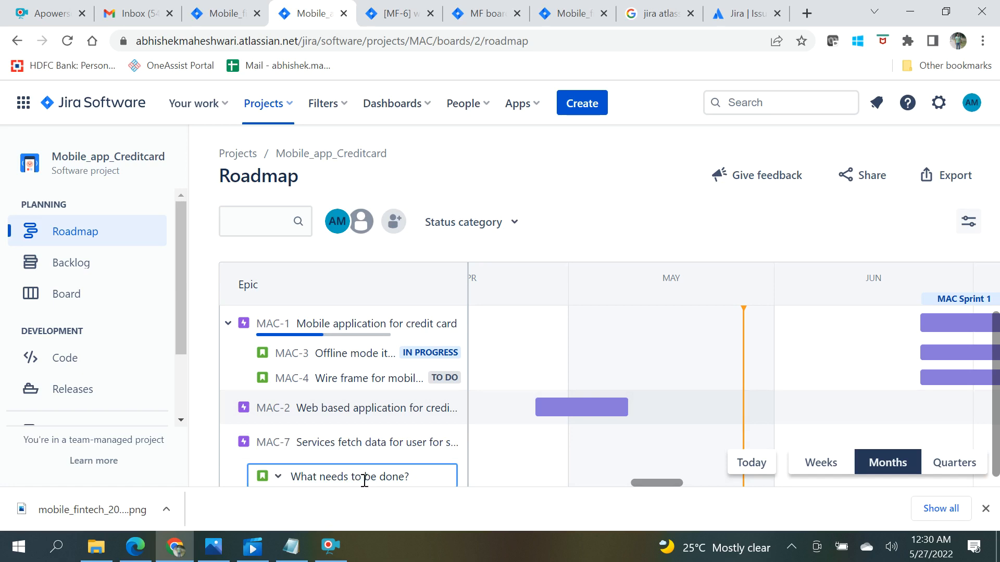
text(User de)
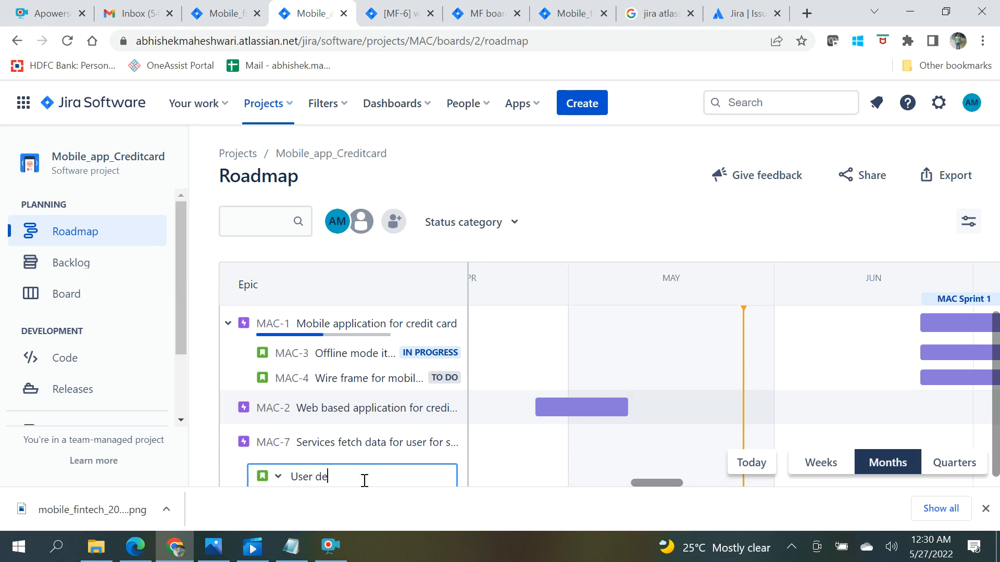
text(tails for)
key(Left)
key(Left)
key(Left)
key(Left)
key(Left)
key(Left)
key(Left)
key(Left)
key(Left)
text(Services for)
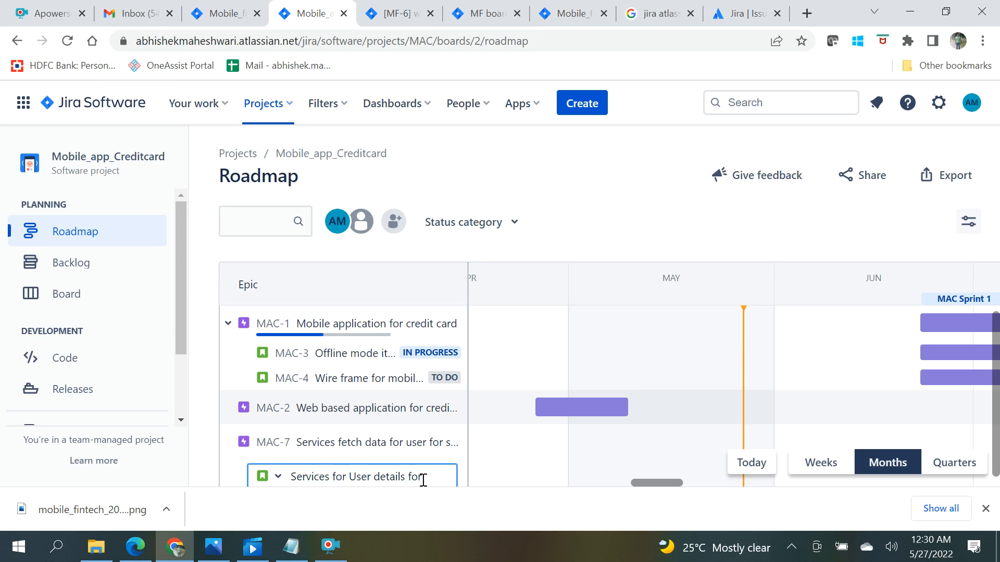
key(BackSpace)
key(BackSpace)
key(Return)
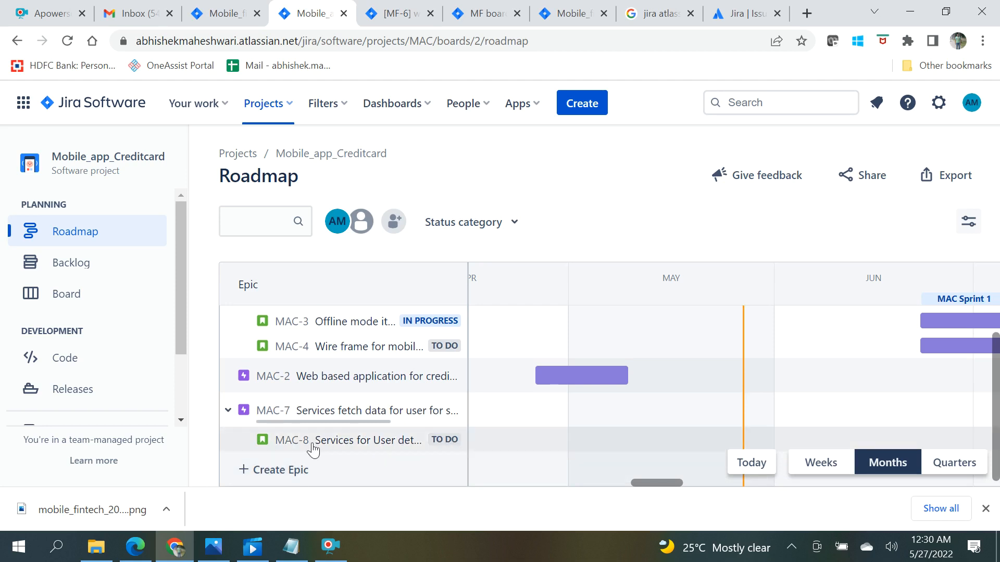
Add a second child story named "Services for cibil score" under epic MAC-7.
click(449, 411)
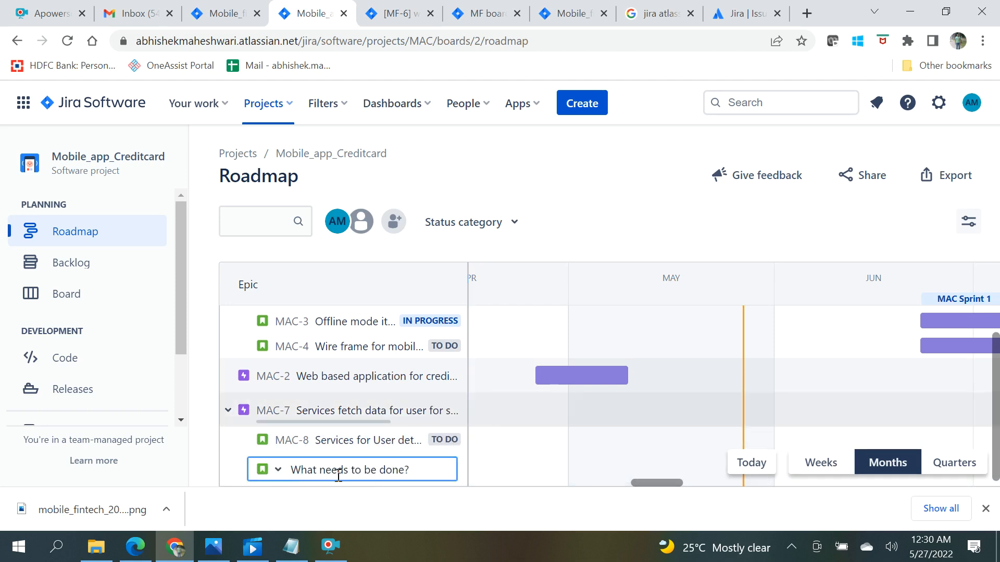
text(Servic)
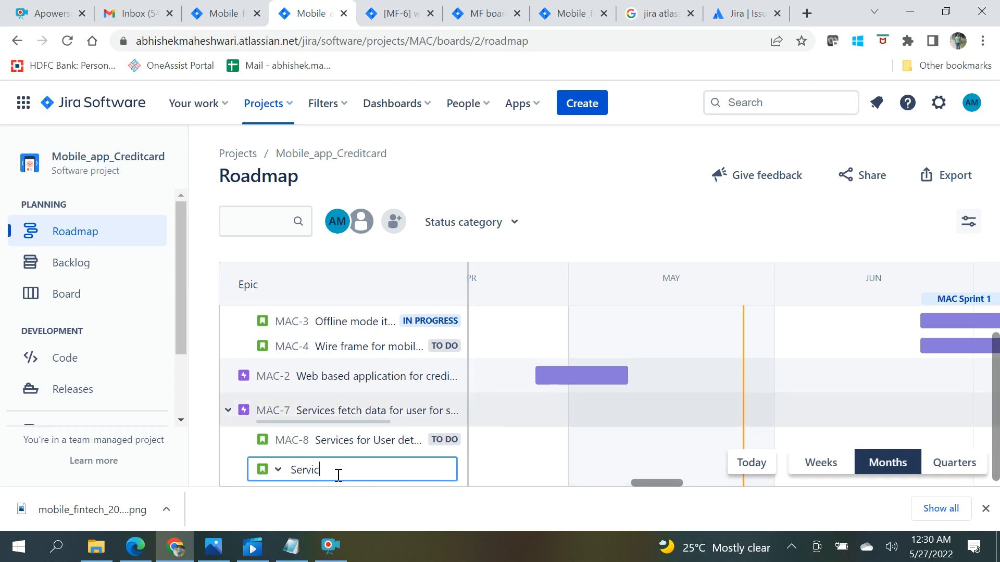
text(es for cibil)
text(core)
key(Return)
Move stories MAC-8 and MAC-9 from the backlog into MAC Sprint 2.
click(78, 266)
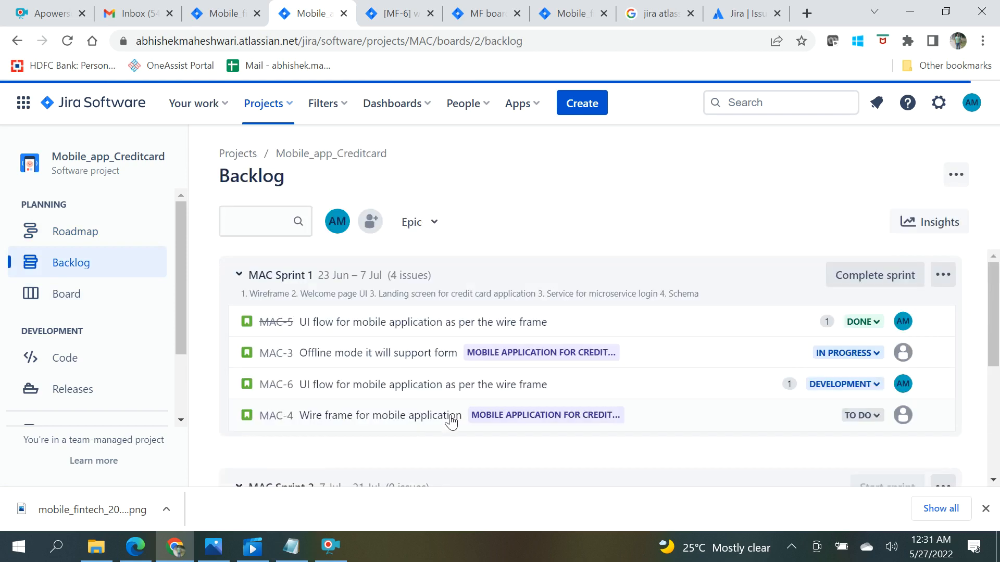
scroll(493, 396, down, 3)
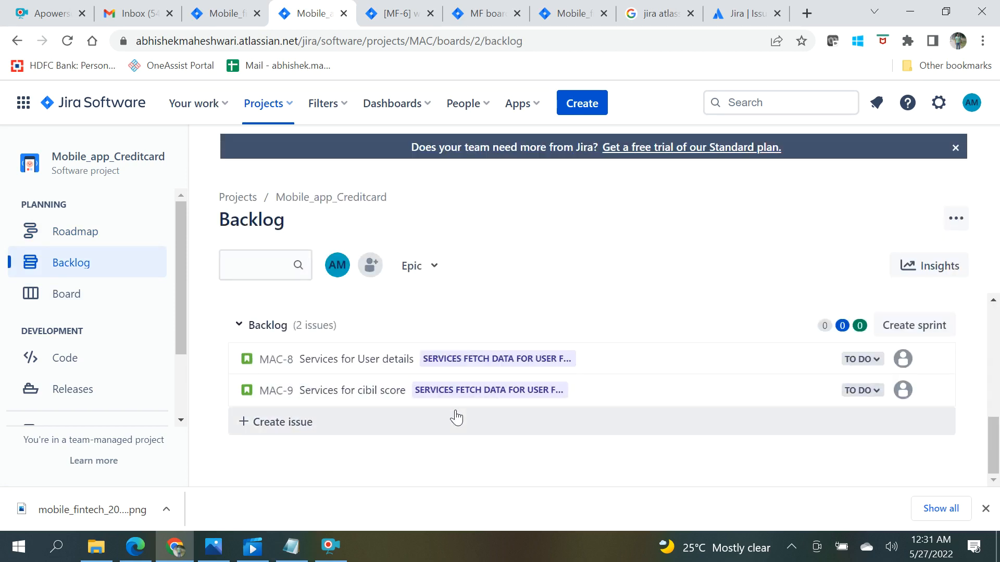
scroll(429, 415, up, 3)
scroll(426, 415, down, 3)
right_click(387, 440)
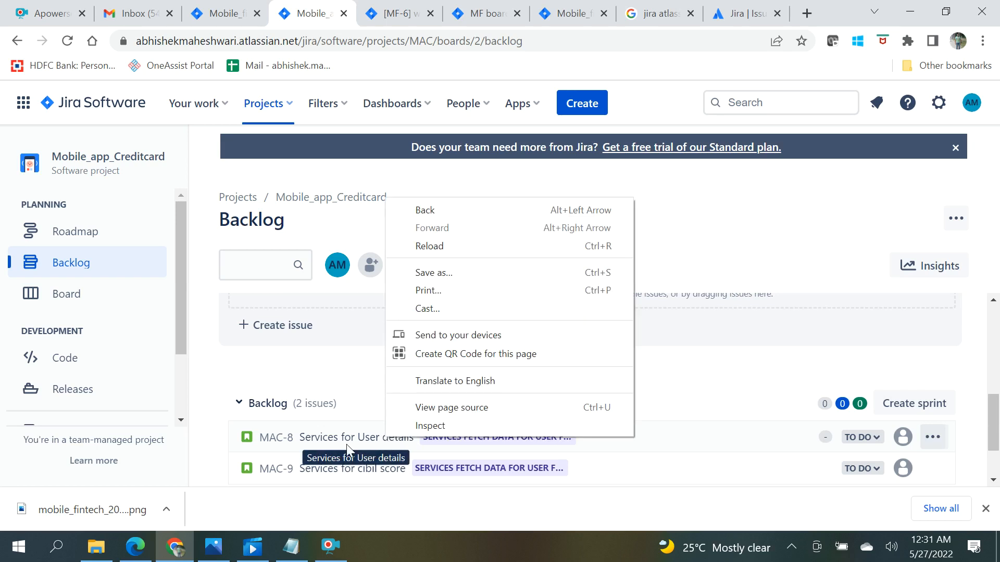
click(346, 444)
drag(339, 438, 331, 344)
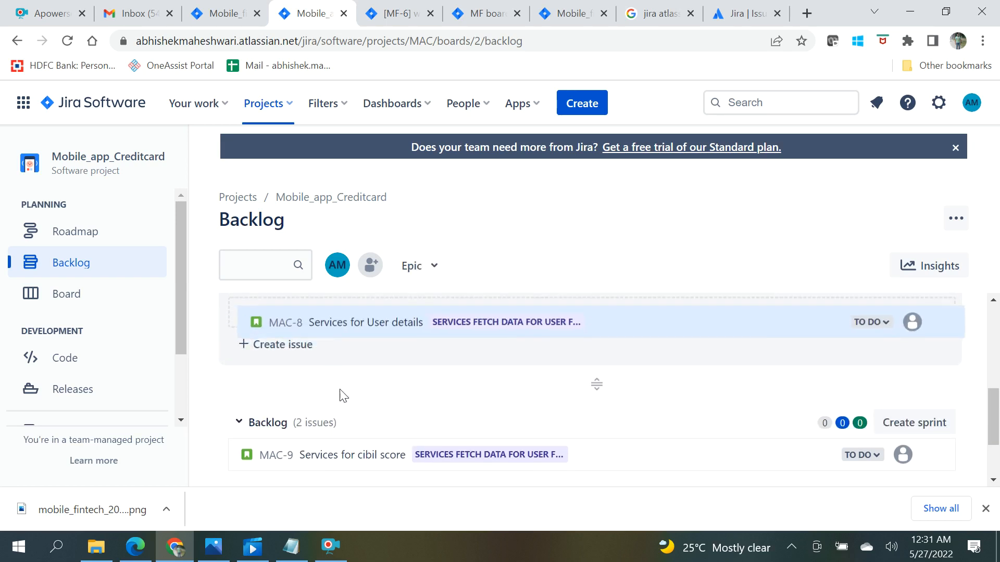
drag(332, 461, 333, 351)
drag(334, 453, 319, 366)
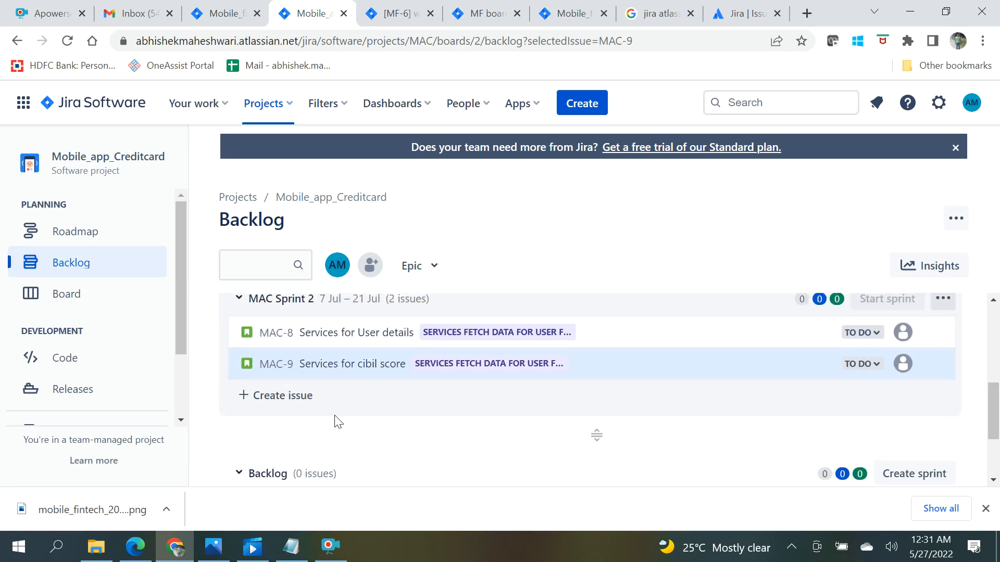
scroll(364, 425, up, 1)
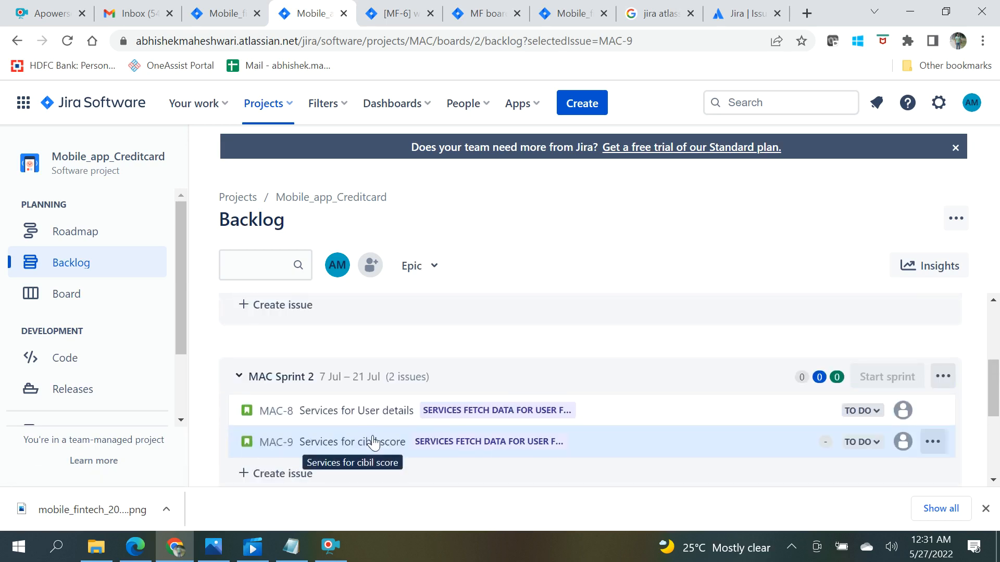
scroll(373, 441, down, 2)
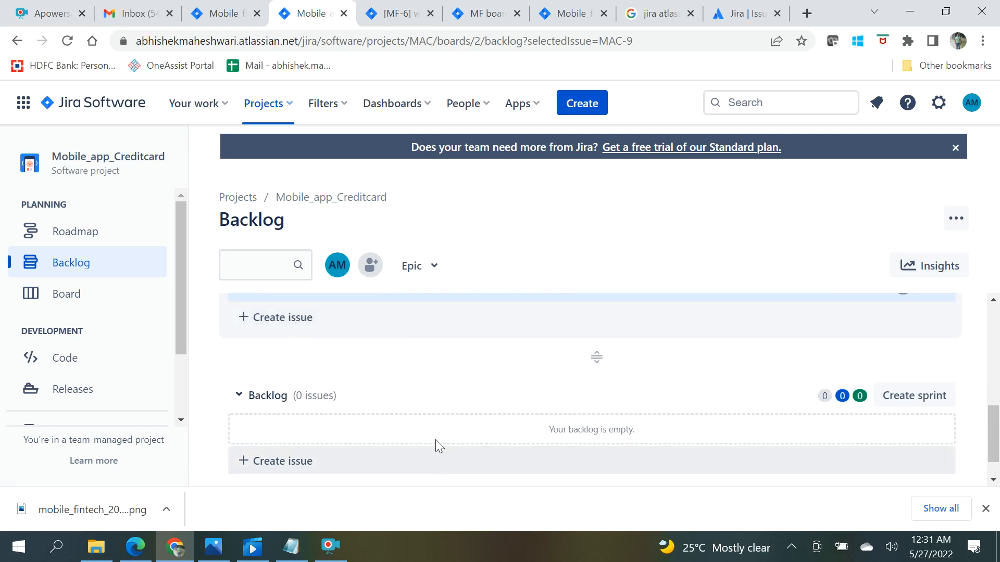
Review the dates and sprint goal in the edit form of MAC Sprint 1, and leave it without saving.
scroll(490, 407, up, 5)
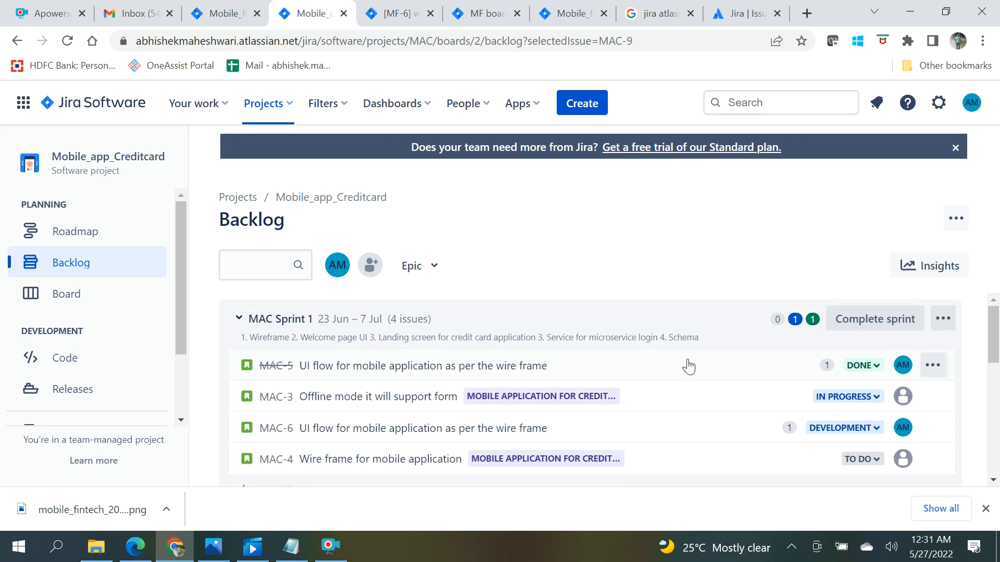
click(943, 319)
click(908, 354)
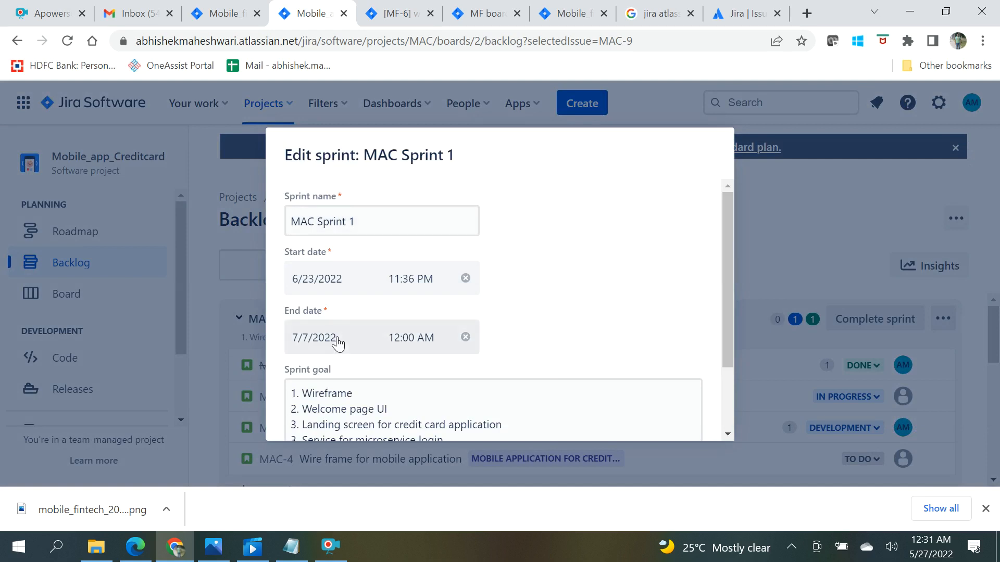
scroll(405, 411, down, 2)
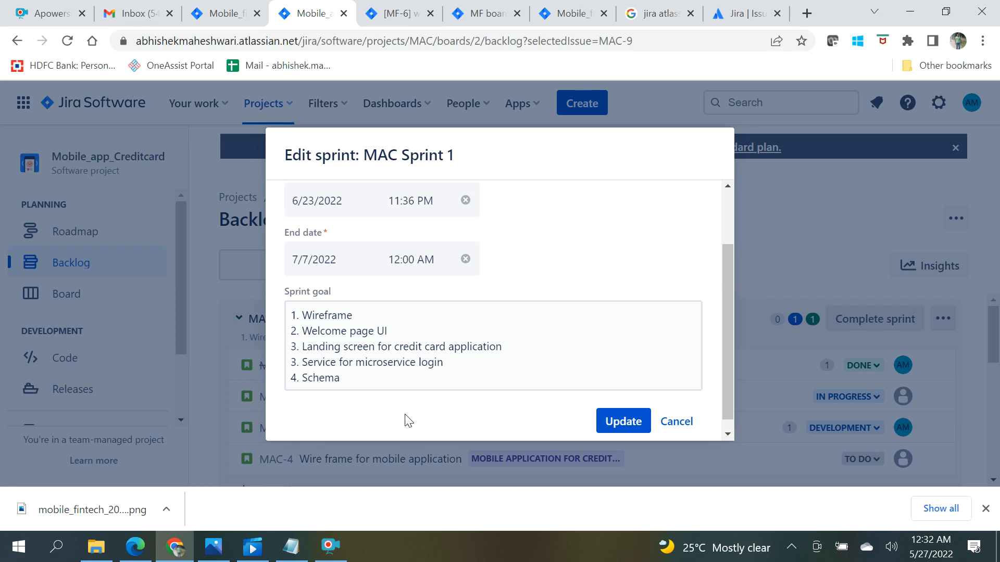
click(676, 422)
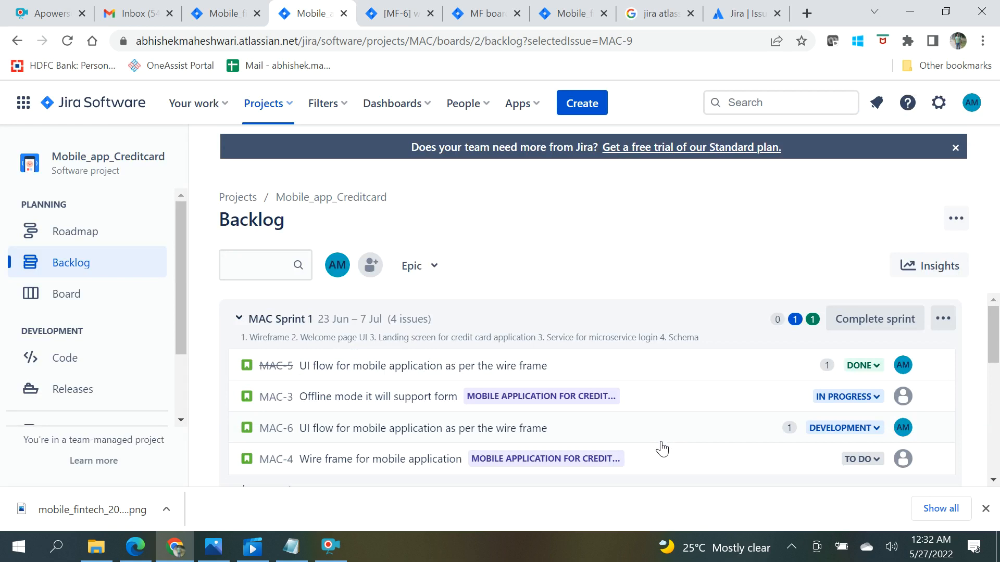
Create a new empty sprint after MAC Sprint 2 in the backlog view.
scroll(677, 338, down, 3)
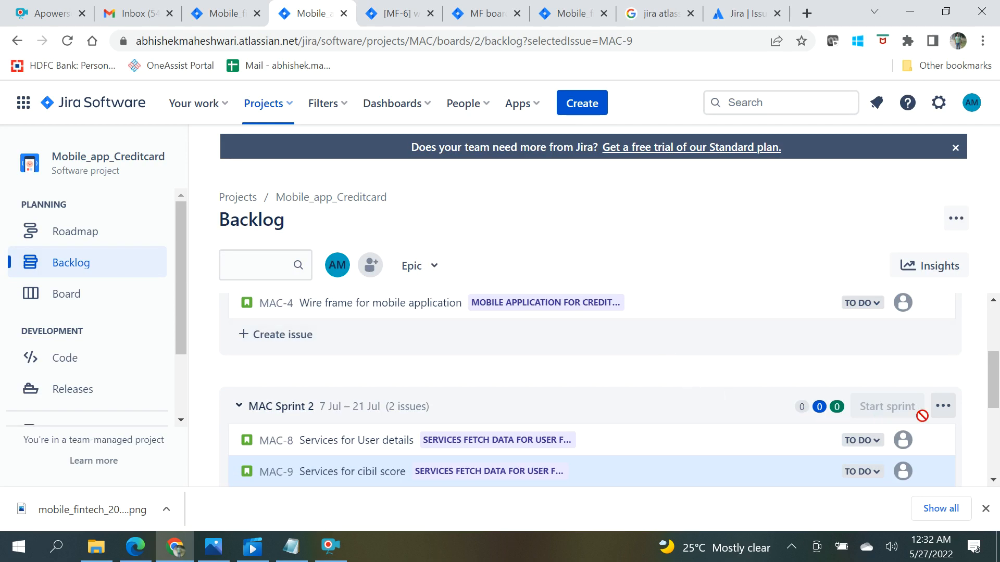
scroll(884, 380, down, 3)
click(907, 430)
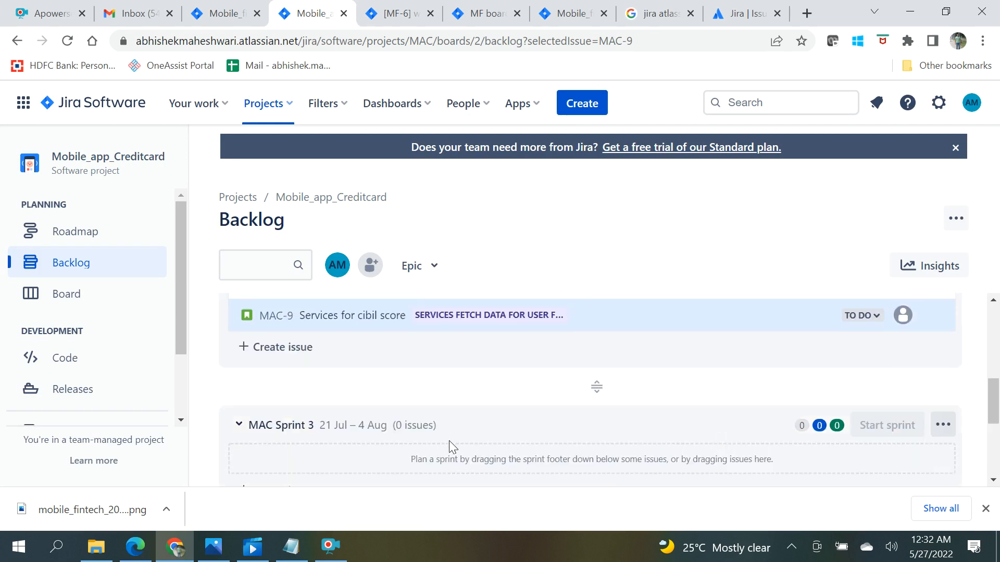
Delete the empty sprint MAC Sprint 3 and confirm its deletion.
click(943, 424)
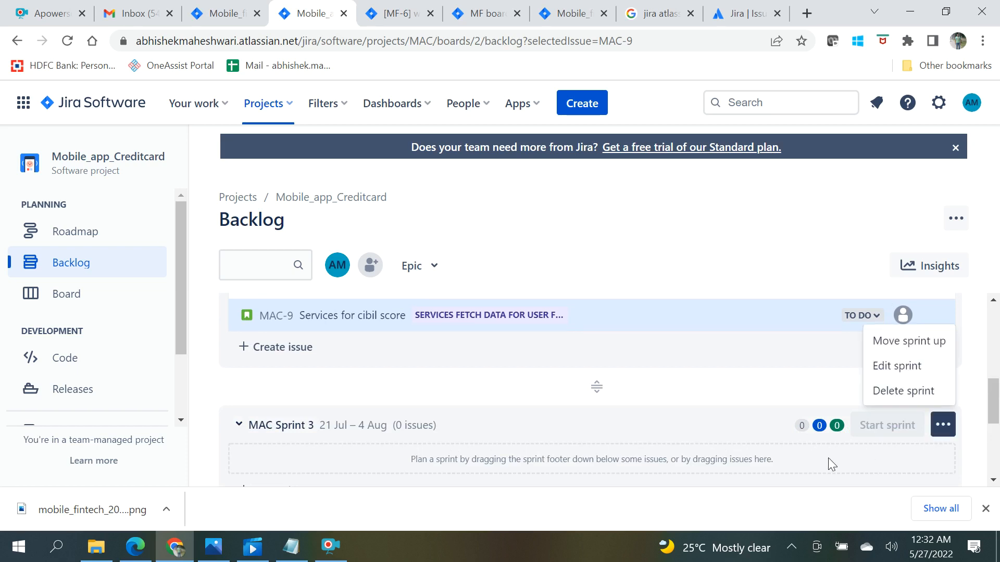
click(903, 391)
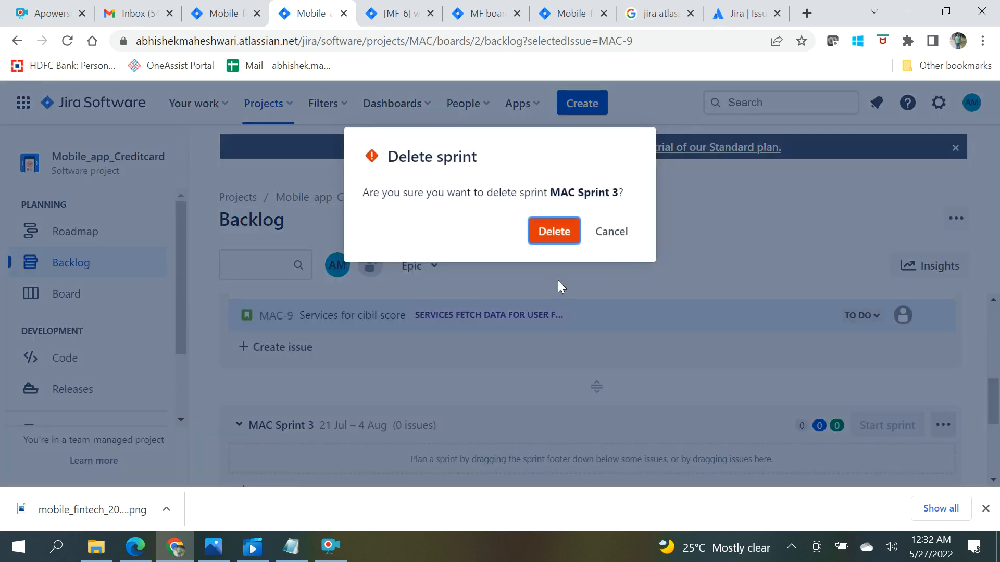
click(554, 232)
Move story MAC-8 "Services for User details" out of MAC Sprint 2 to the bottom of the backlog.
scroll(551, 454, up, 3)
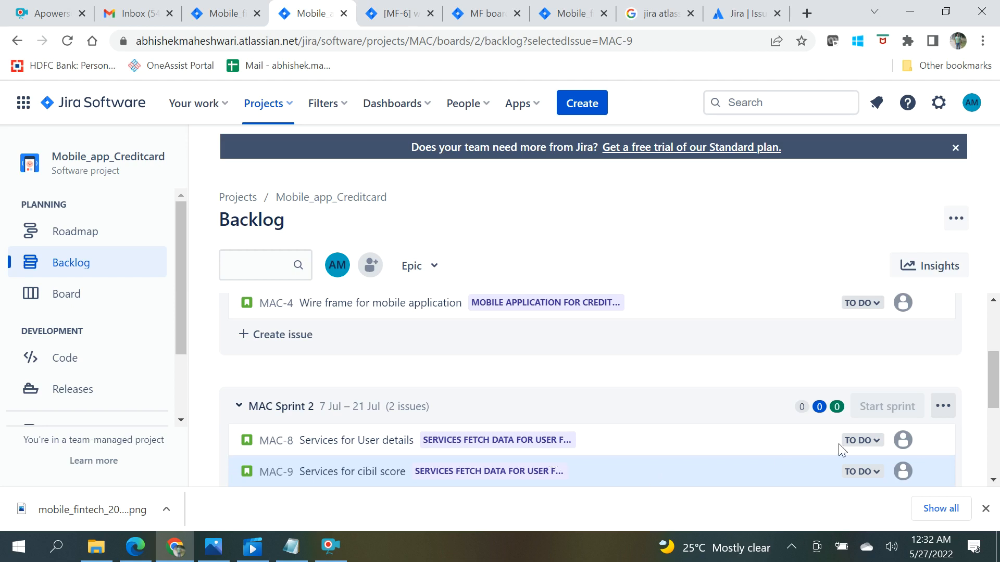
click(927, 452)
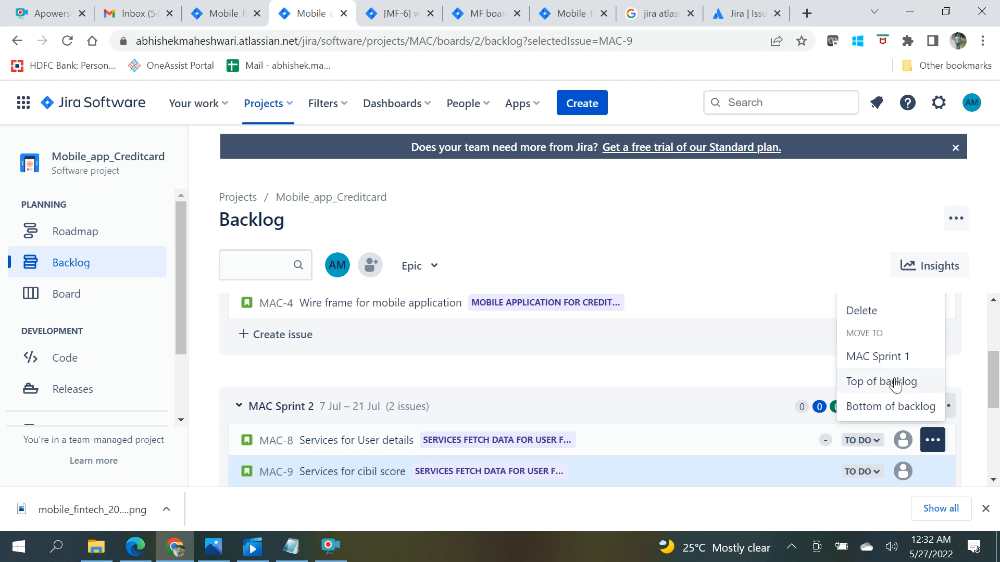
click(888, 406)
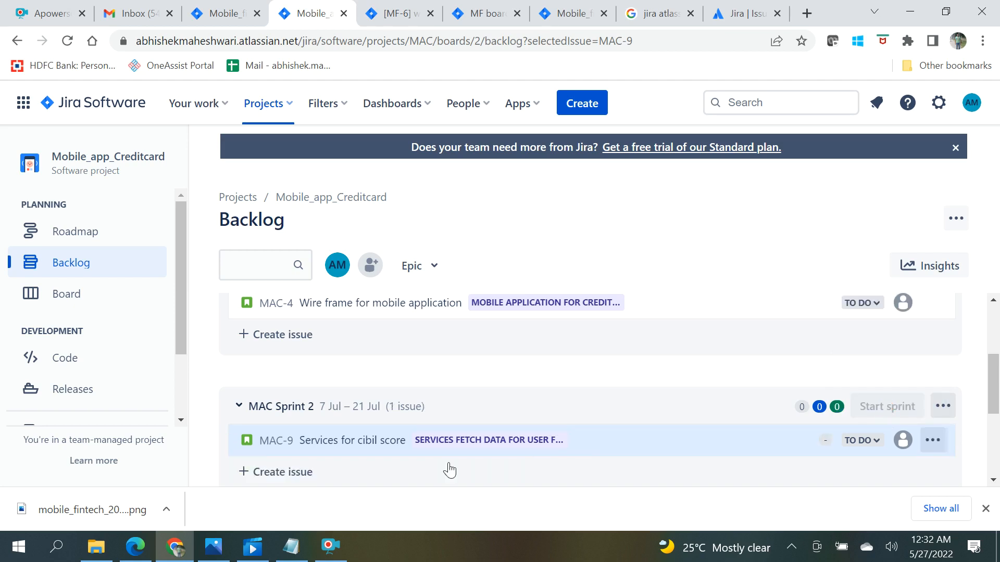
scroll(445, 466, down, 3)
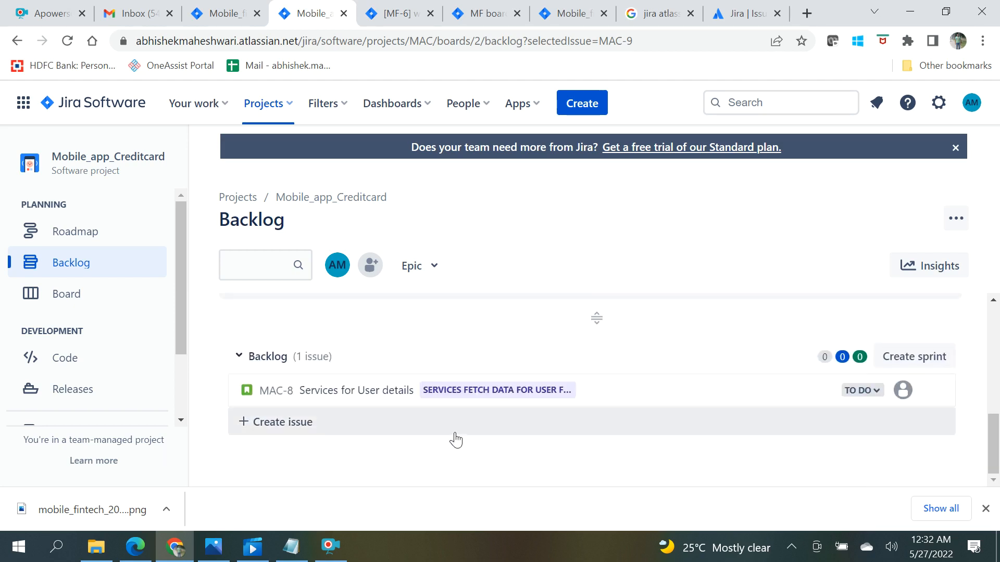
scroll(453, 442, up, 2)
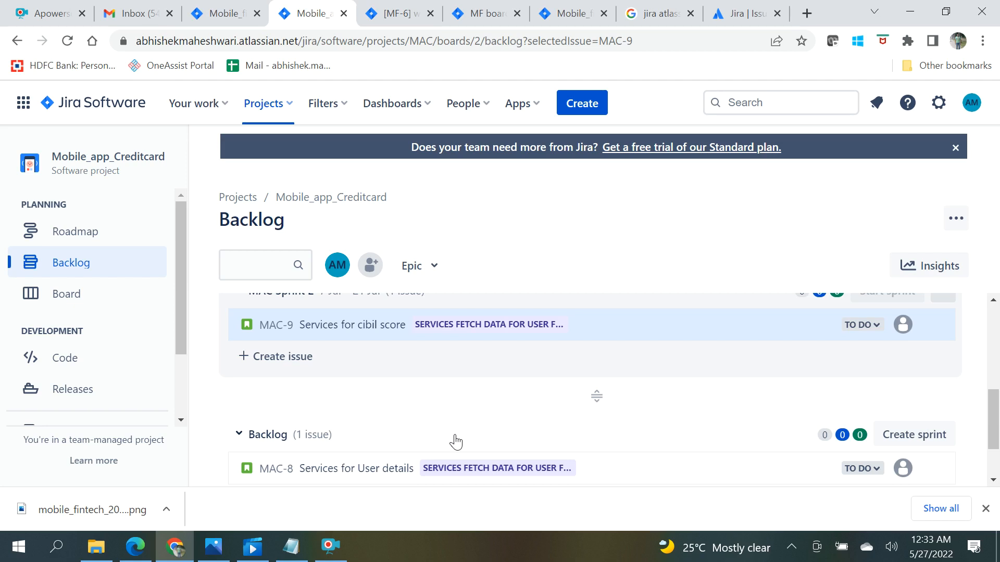
Reschedule epic MAC-2 on the roadmap timeline to run from 2022/05/27 to 2022/06/09.
click(71, 237)
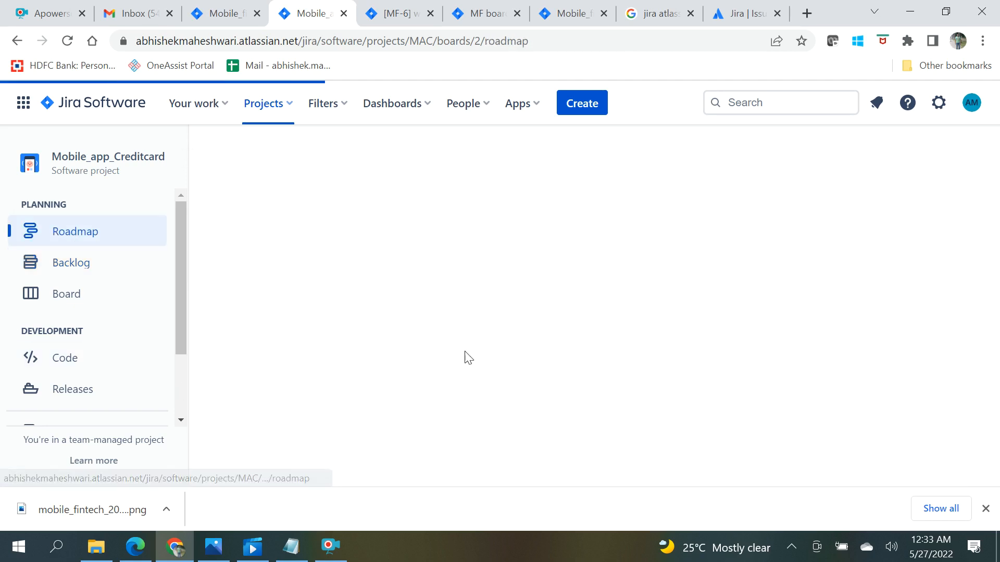
mouse_move(665, 488)
mouse_down()
mouse_move(710, 496)
mouse_move(625, 508)
mouse_move(667, 507)
mouse_up()
mouse_move(543, 367)
drag(539, 368, 746, 399)
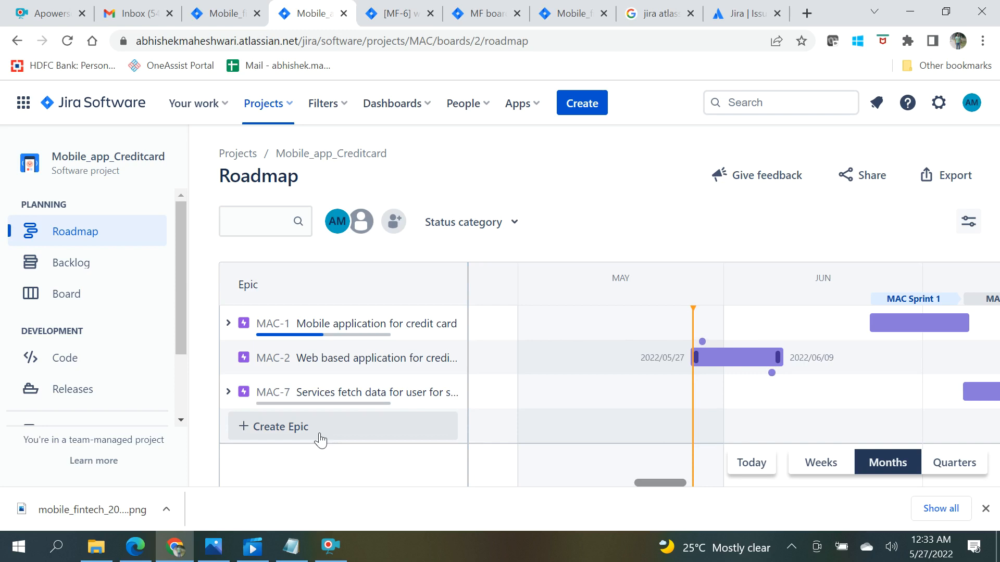
Look through the epic filter options in the backlog and check the issues in MAC Sprint 2.
click(71, 267)
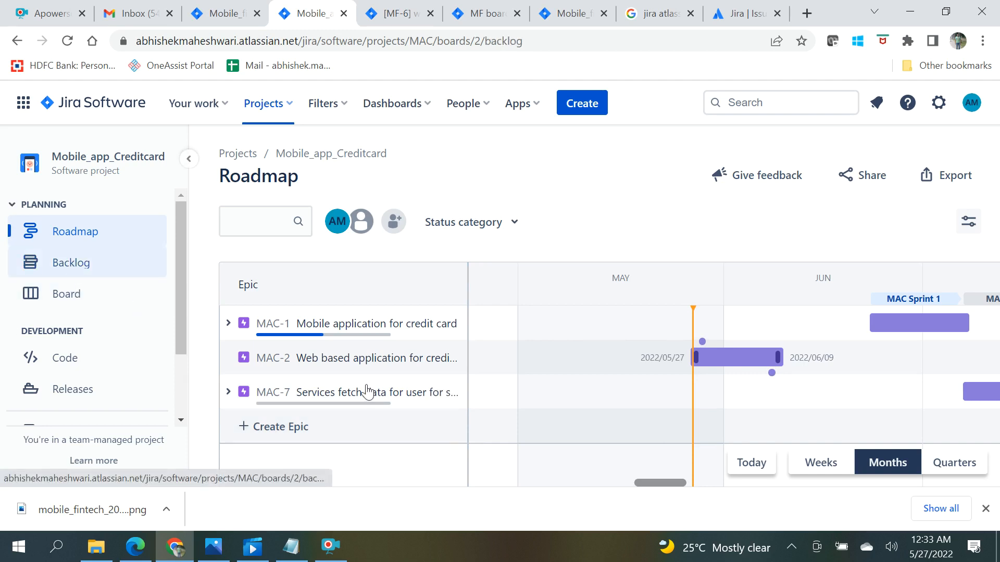
click(436, 268)
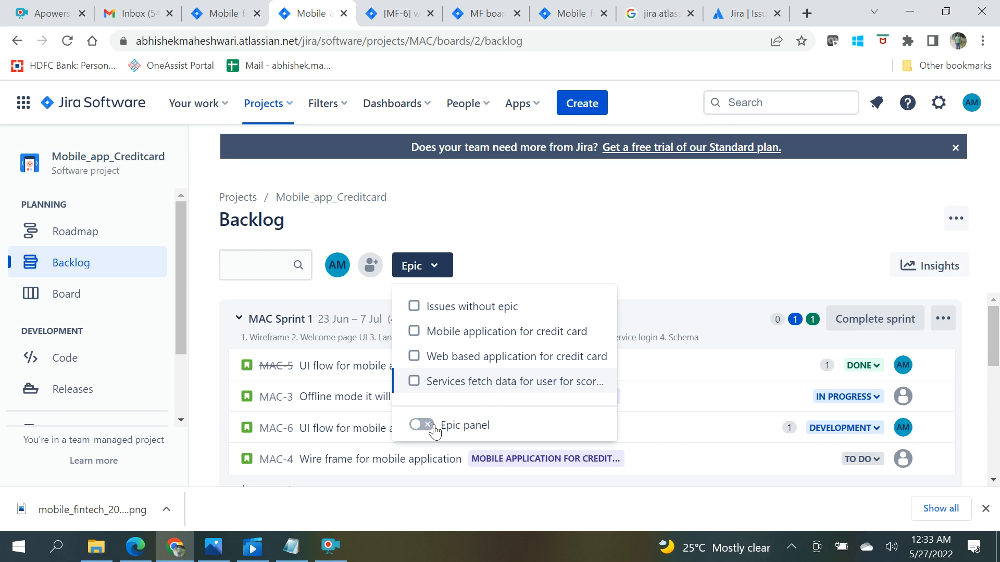
click(737, 266)
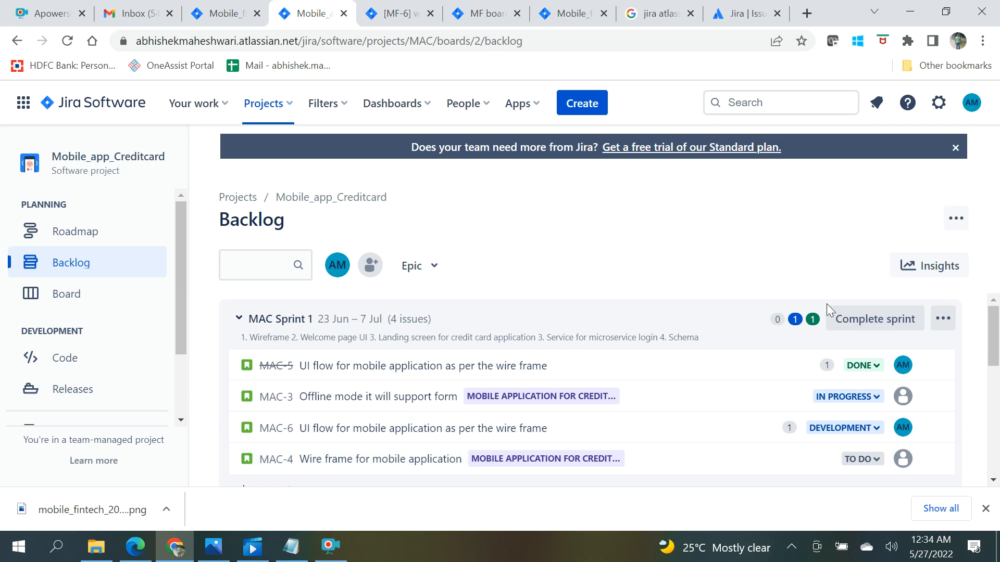
scroll(567, 416, down, 3)
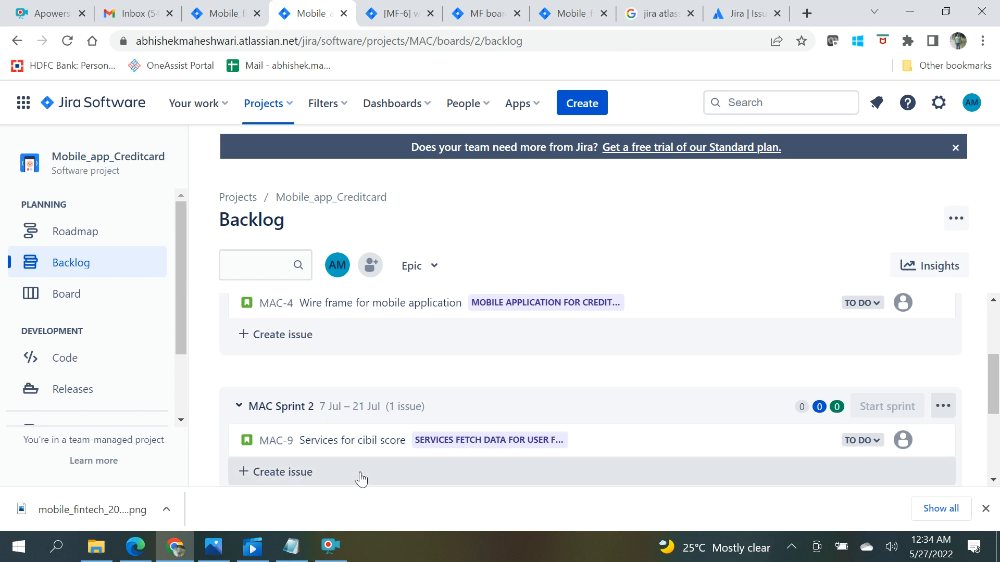
Add a child bug named "Services fetching wrong data" under epic MAC-7 on the roadmap.
click(95, 239)
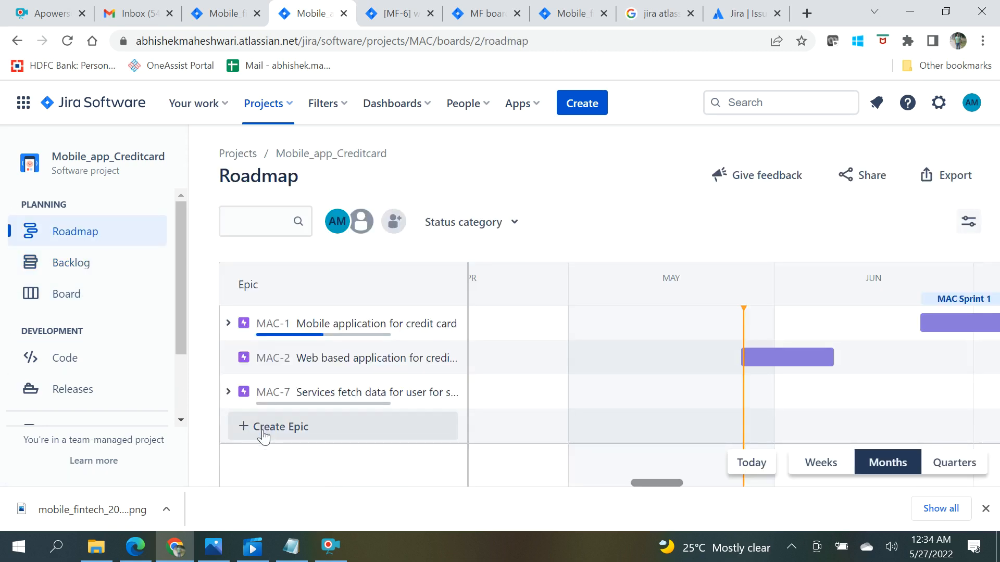
click(229, 393)
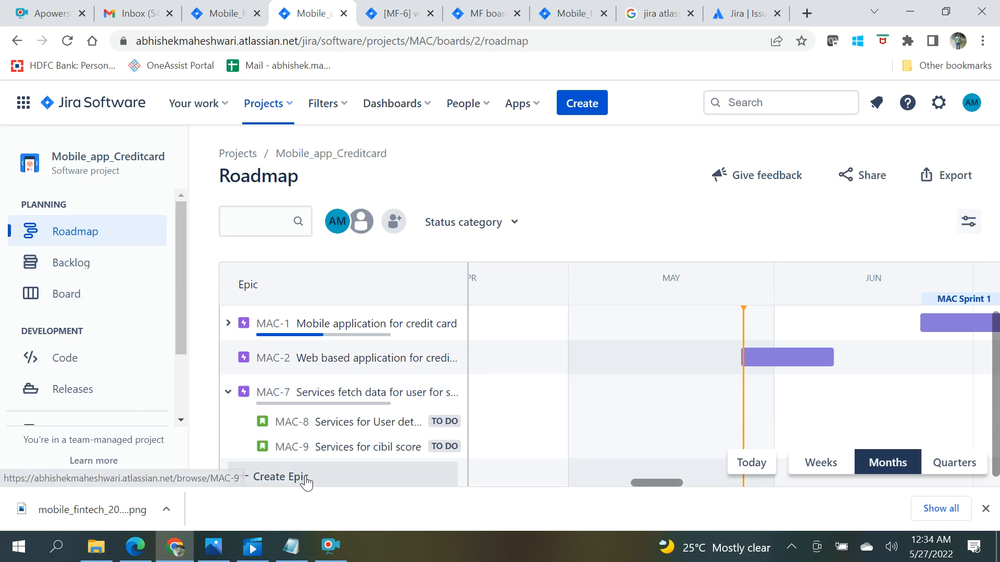
click(451, 393)
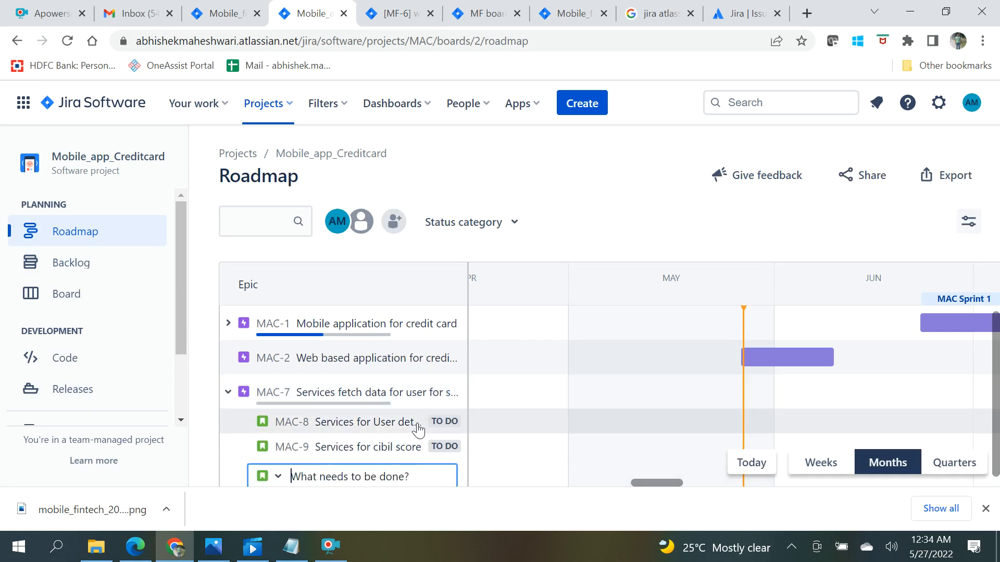
click(278, 470)
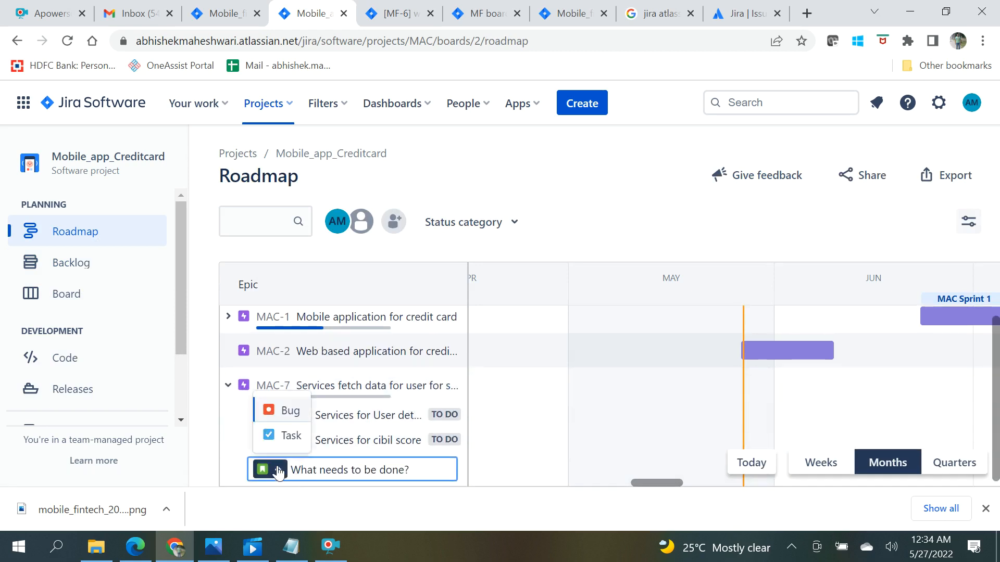
click(289, 421)
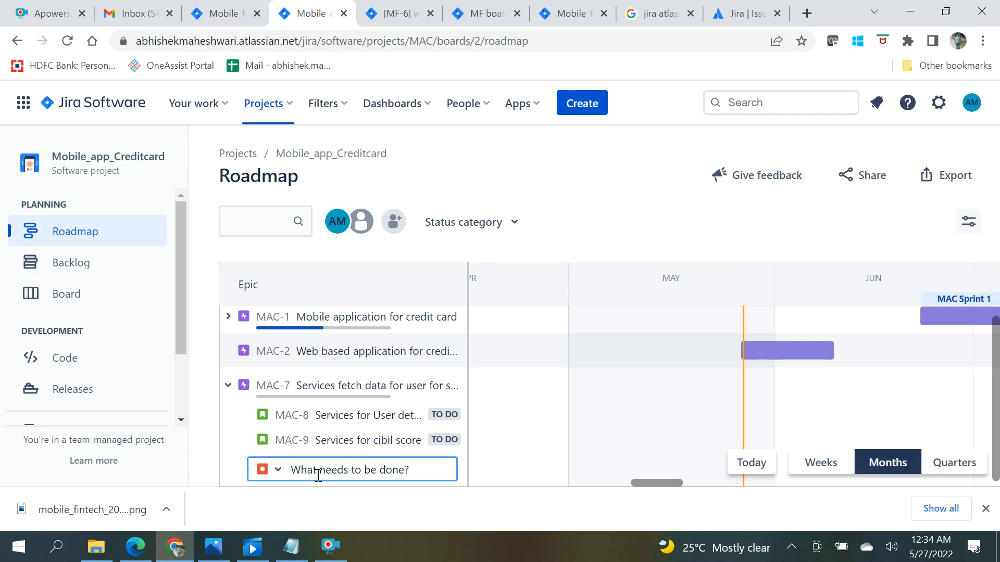
text(Services fetchinf )
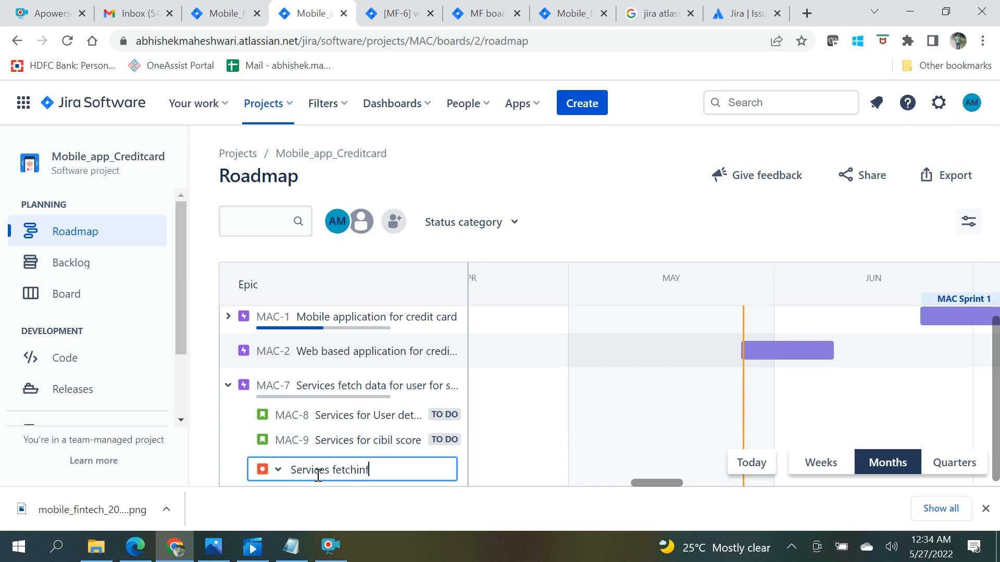
text(g wrong data)
key(Return)
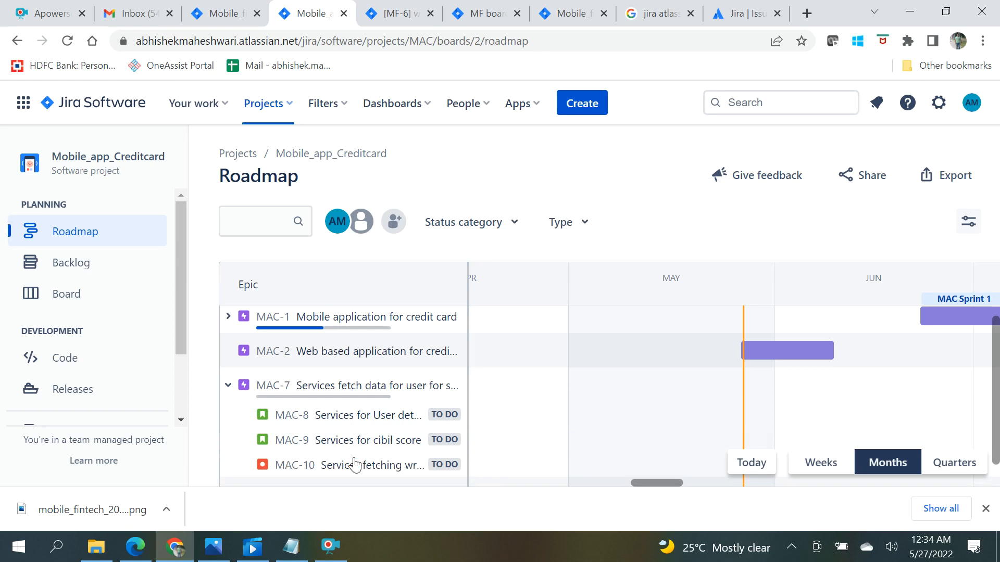
Check the sprint board, then move bug MAC-10 from the backlog into MAC Sprint 1 and accept the scope change.
click(67, 297)
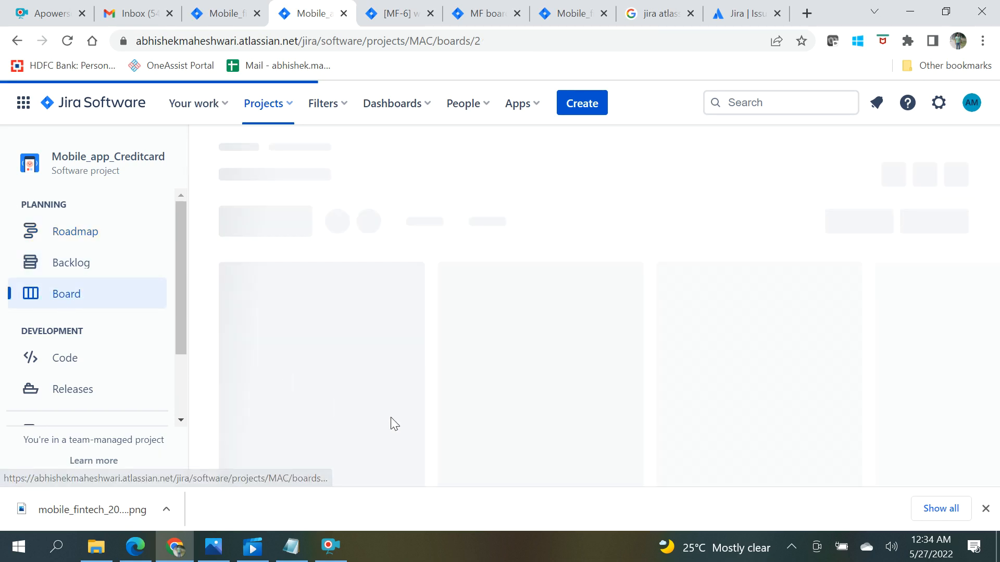
scroll(432, 394, down, 1)
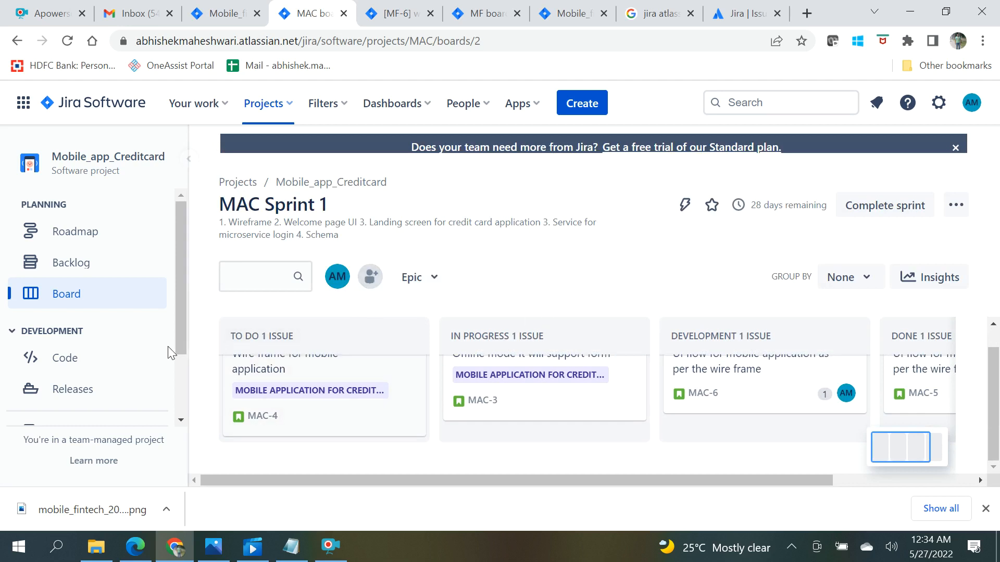
click(92, 268)
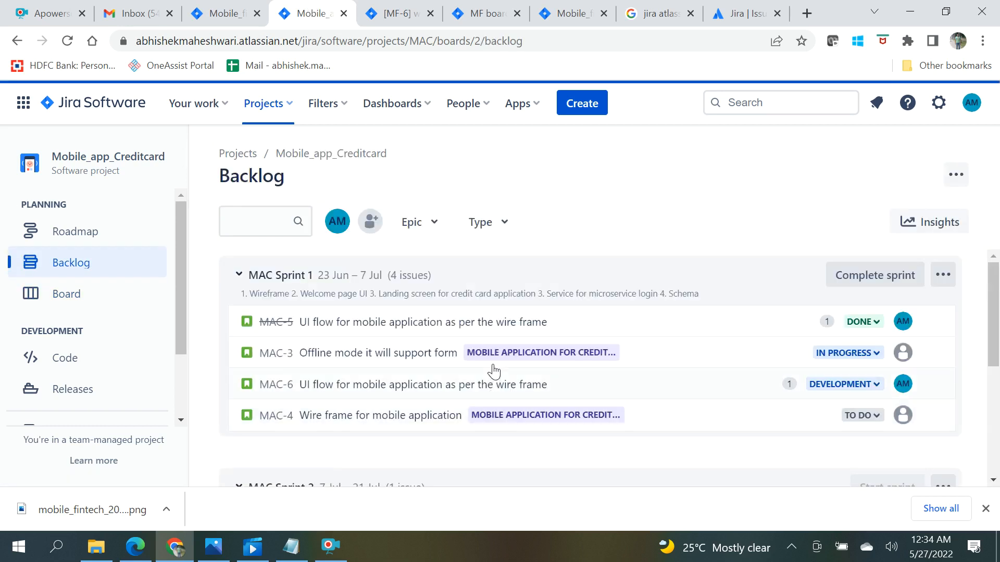
scroll(492, 375, down, 3)
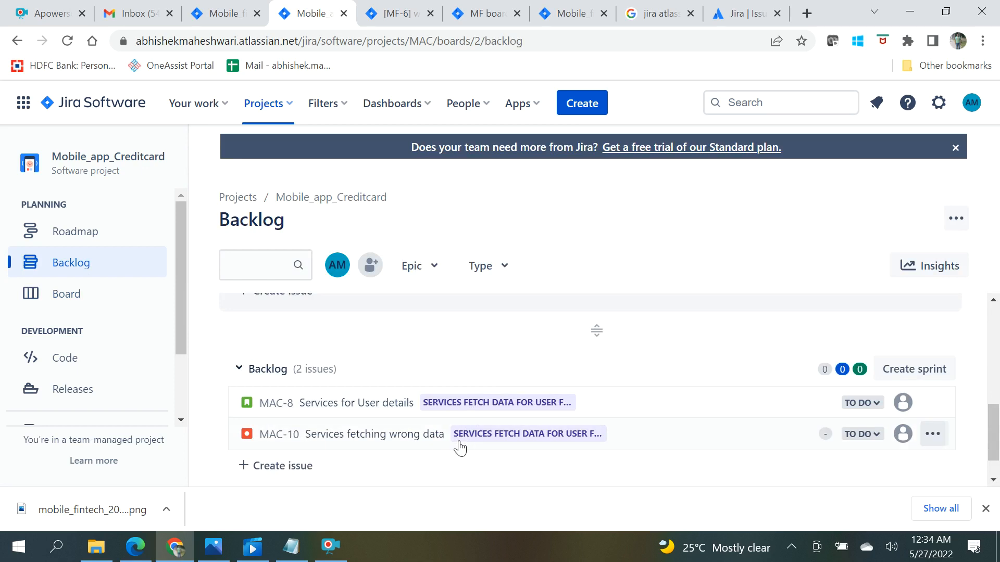
right_click(420, 437)
drag(383, 436, 368, 339)
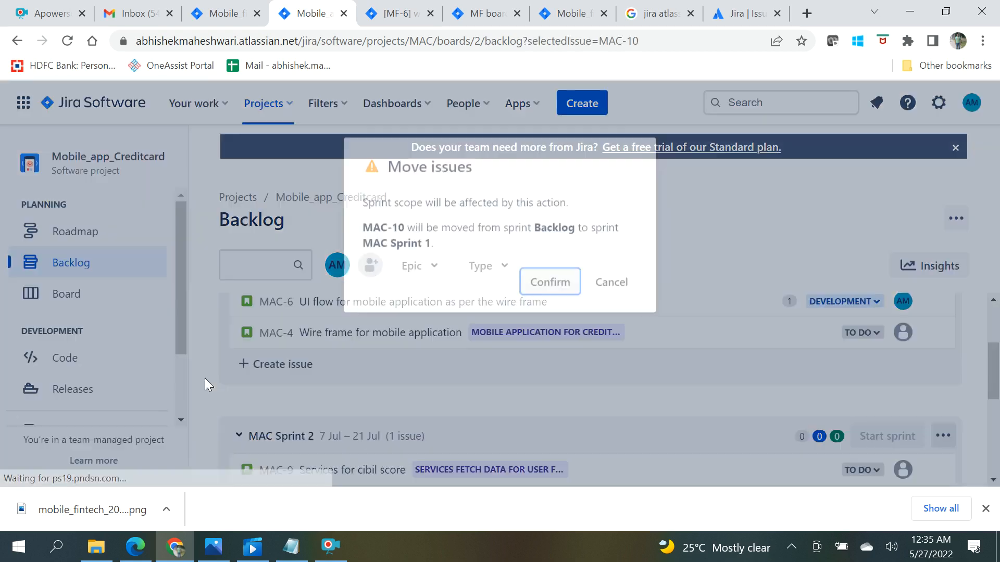
click(532, 275)
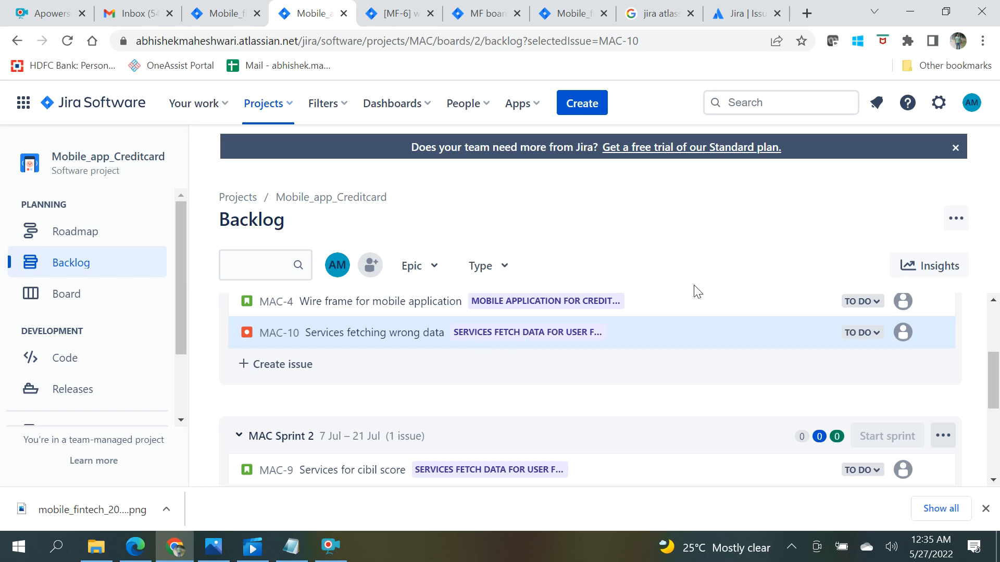
Check the MAC Sprint 1 board for bug MAC-10, then review the sprint completion options and cancel them.
click(54, 306)
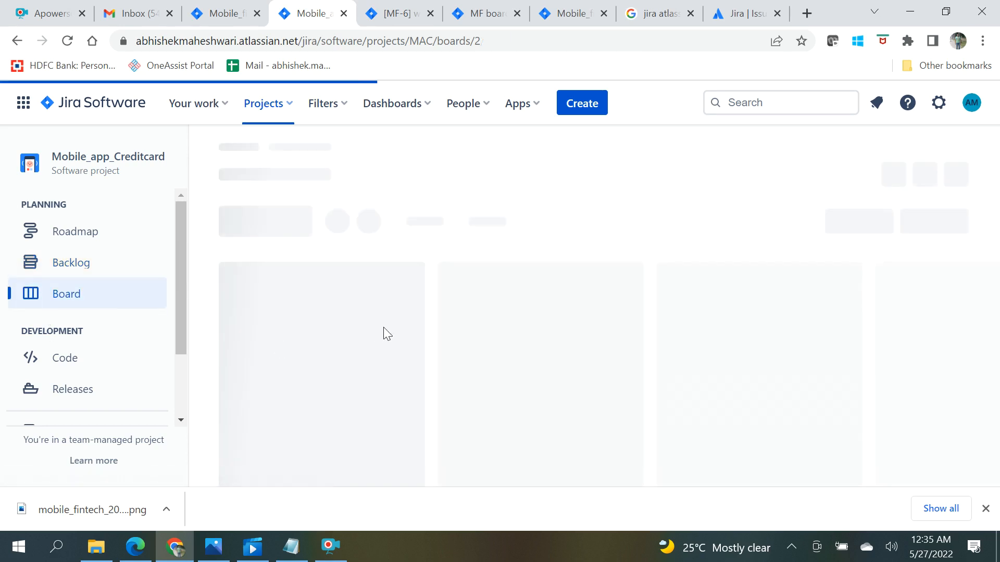
scroll(467, 412, down, 3)
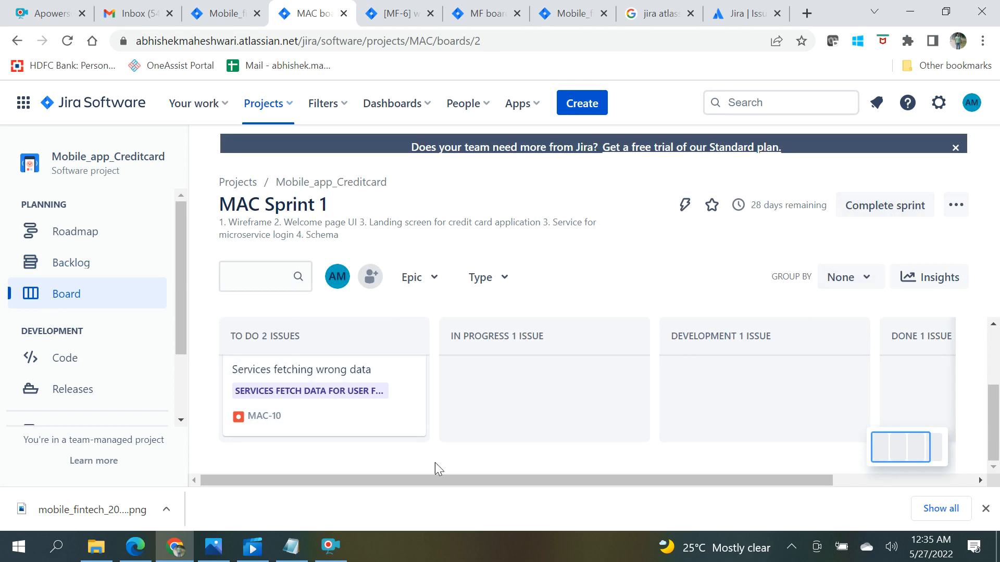
click(867, 214)
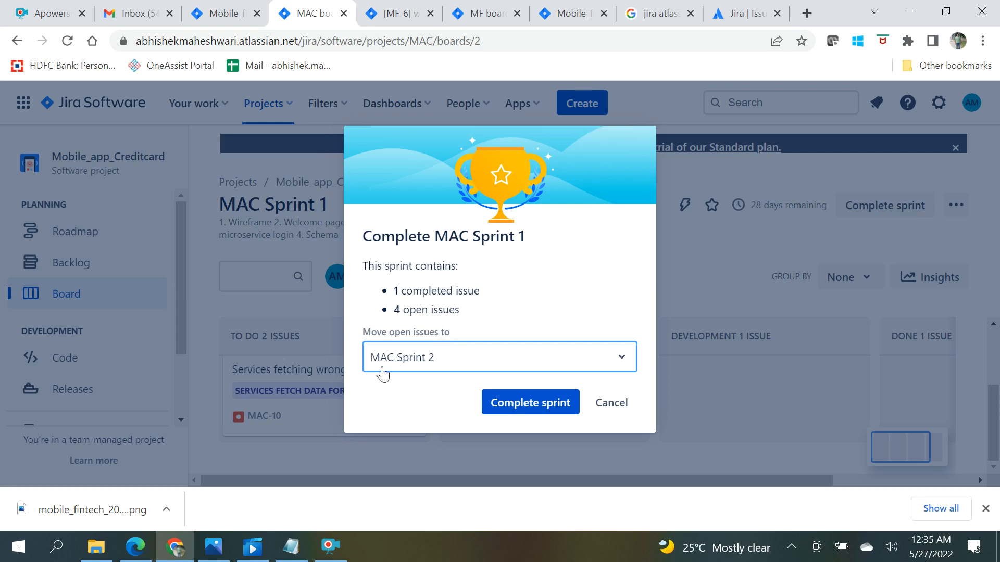
click(612, 409)
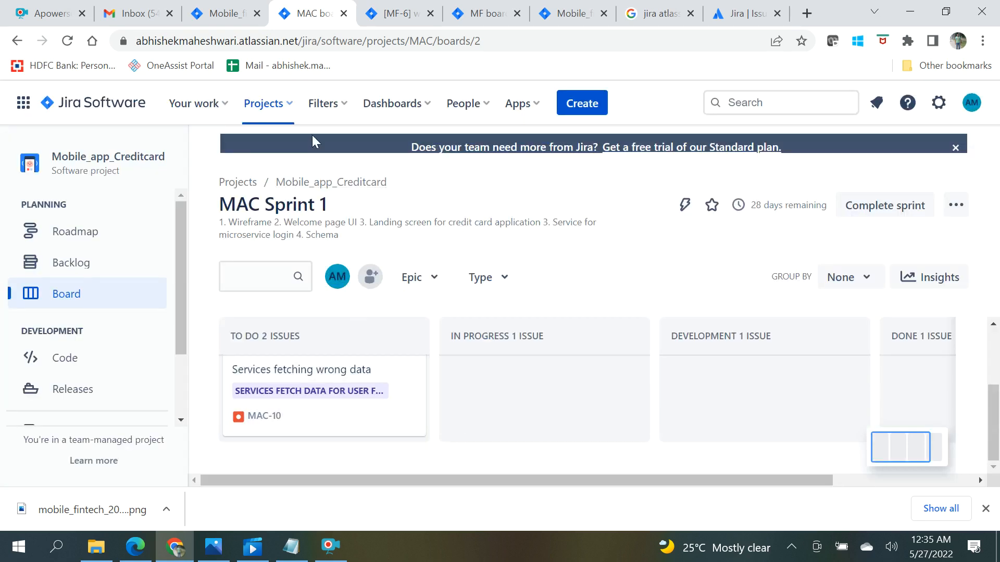
Start creating a new project and open the details of the Scrum software development template.
click(286, 104)
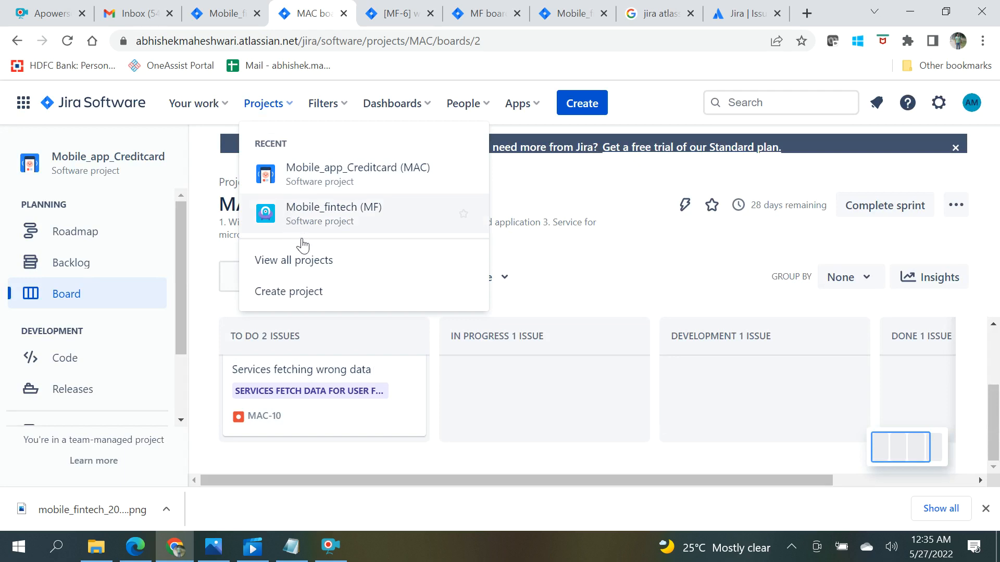
click(372, 311)
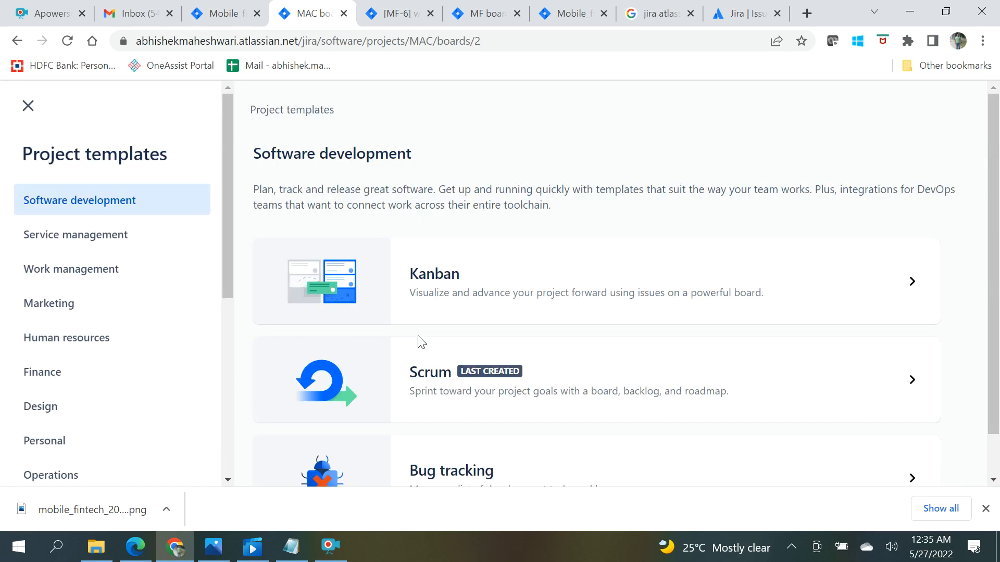
scroll(380, 310, down, 1)
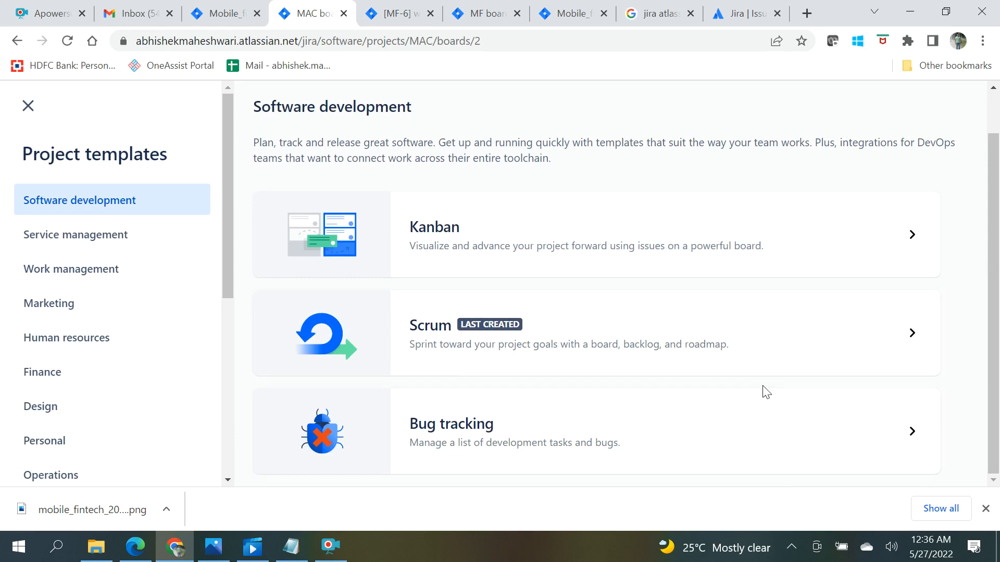
click(771, 331)
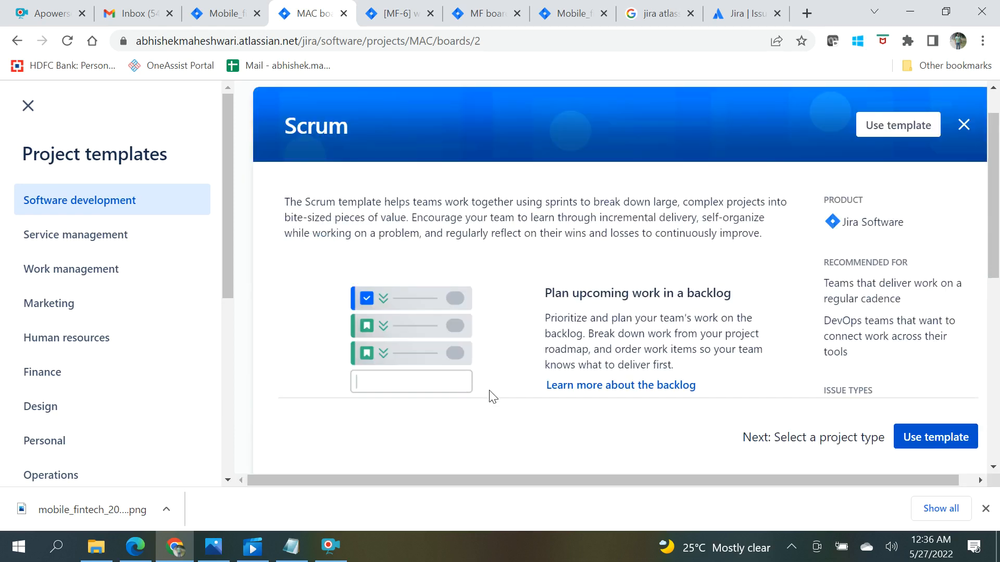
Read through the Scrum template's details on backlog, sprints, team velocity, issue types and workflow.
scroll(672, 425, down, 5)
scroll(681, 413, down, 4)
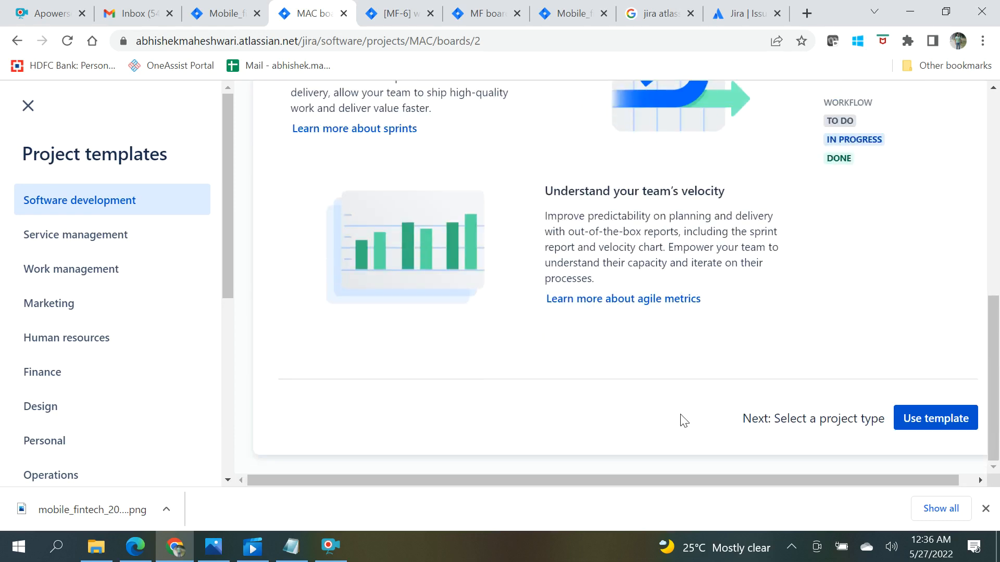
drag(776, 481, 868, 482)
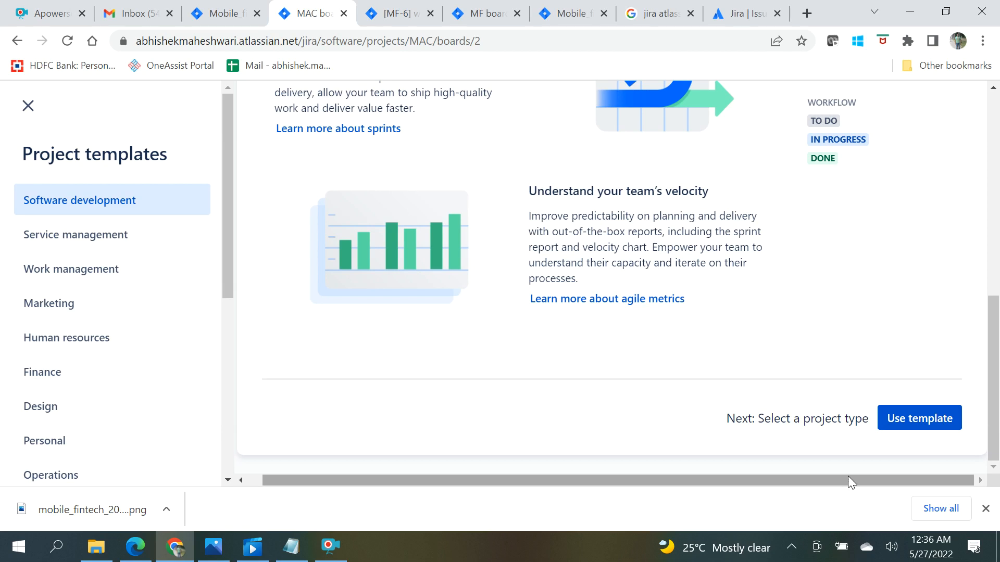
scroll(891, 417, up, 8)
scroll(859, 406, down, 8)
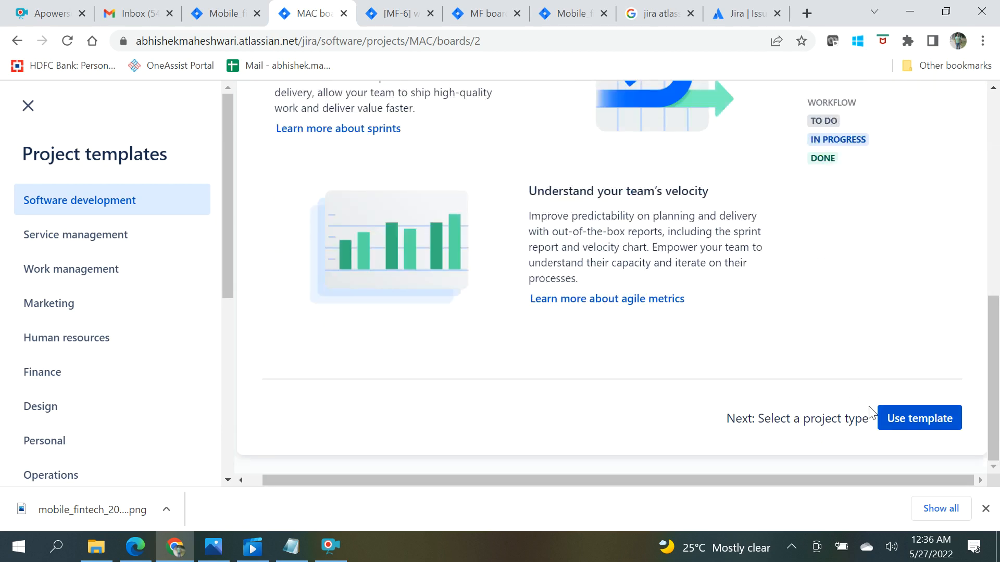
scroll(675, 328, up, 5)
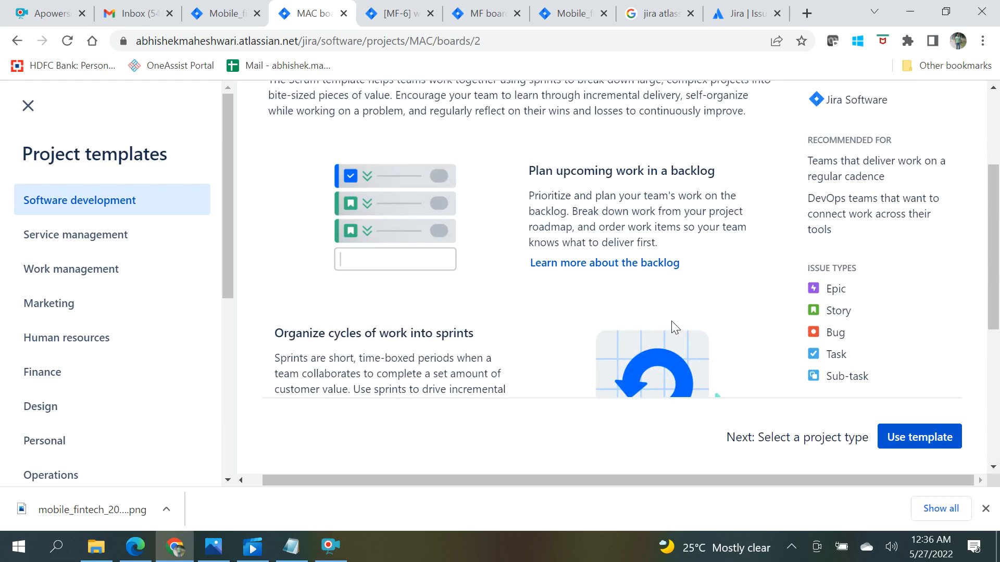
scroll(675, 328, up, 3)
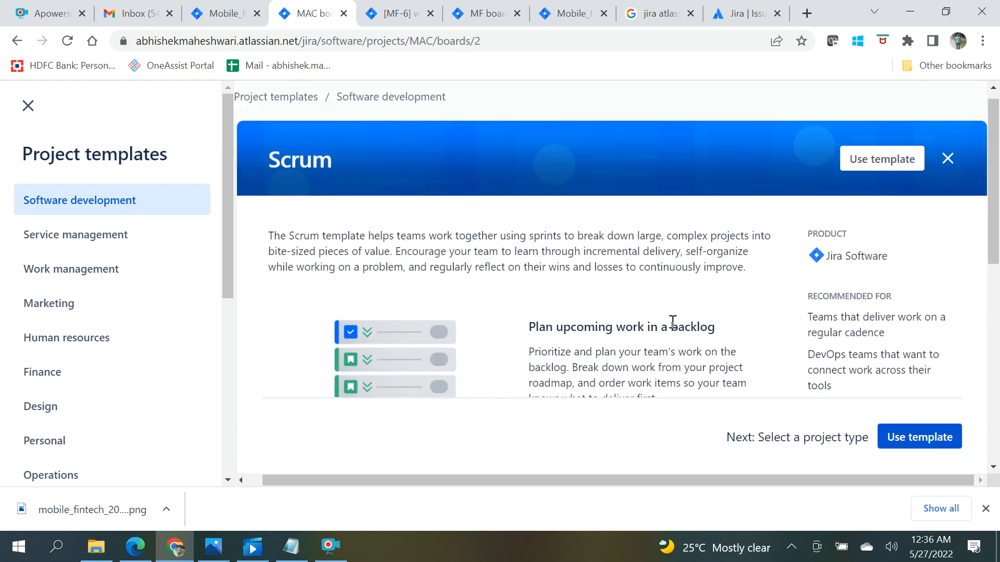
scroll(672, 328, down, 5)
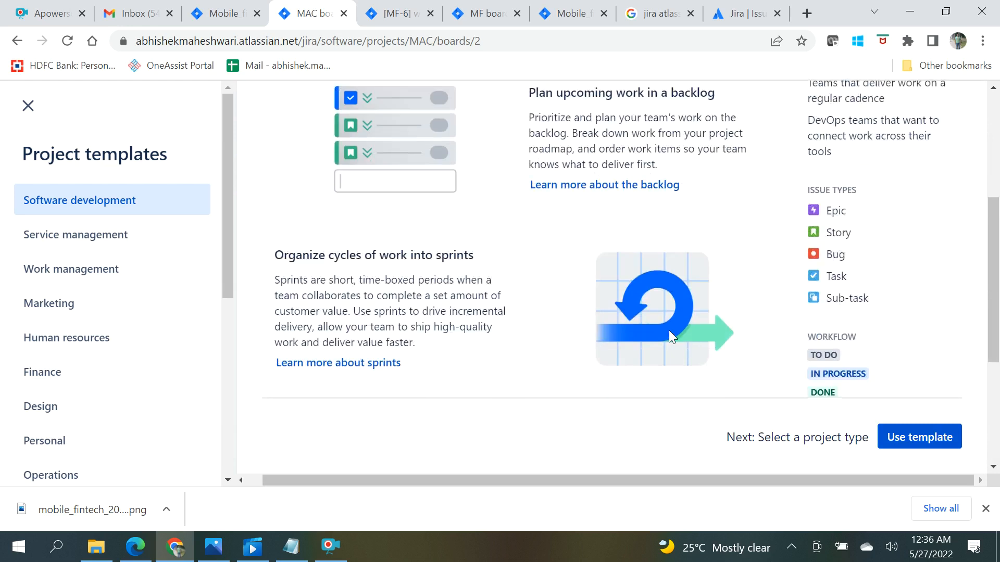
scroll(670, 333, down, 3)
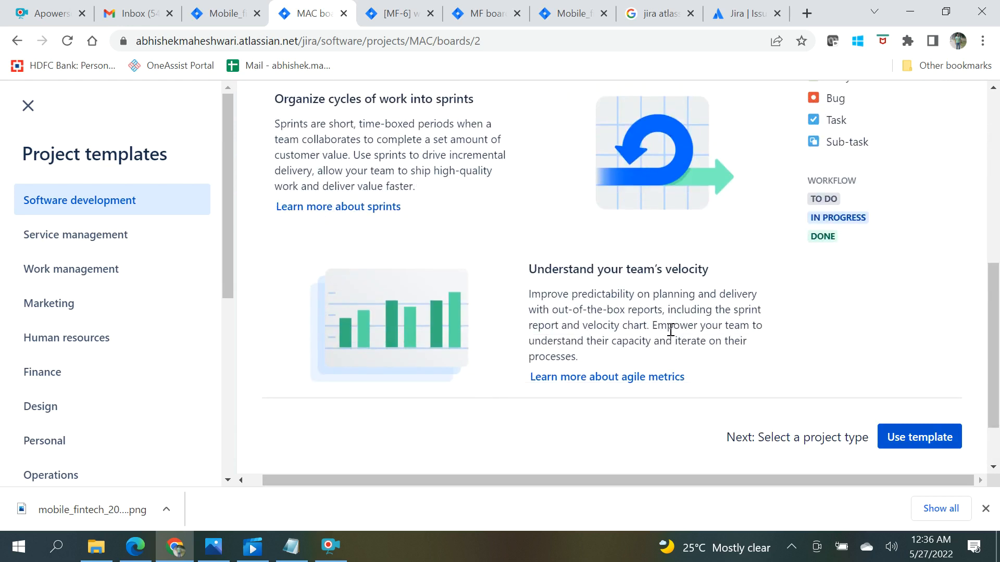
Create a team-managed project from the Scrum template with the name MObile_app_retailbanking.
click(902, 442)
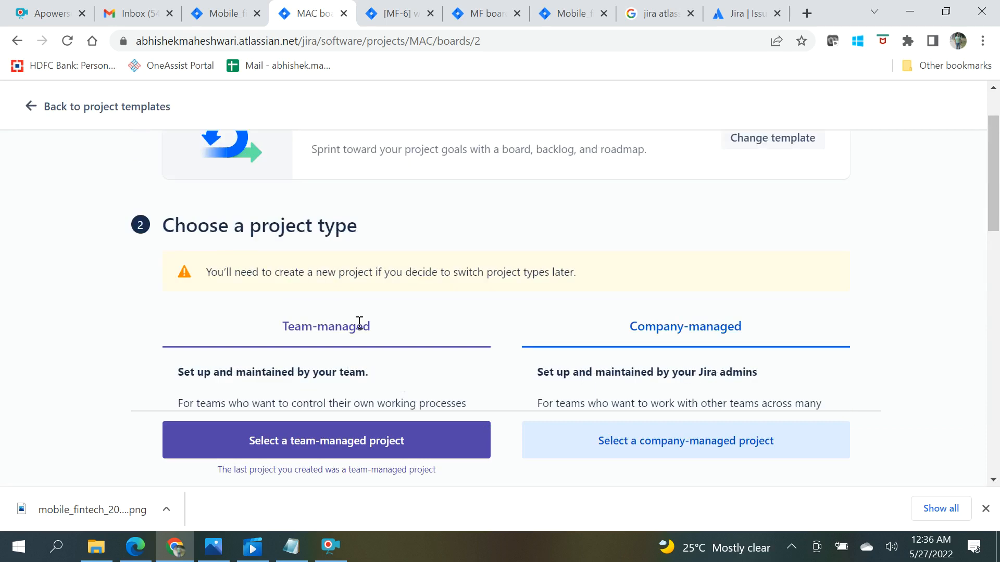
click(346, 444)
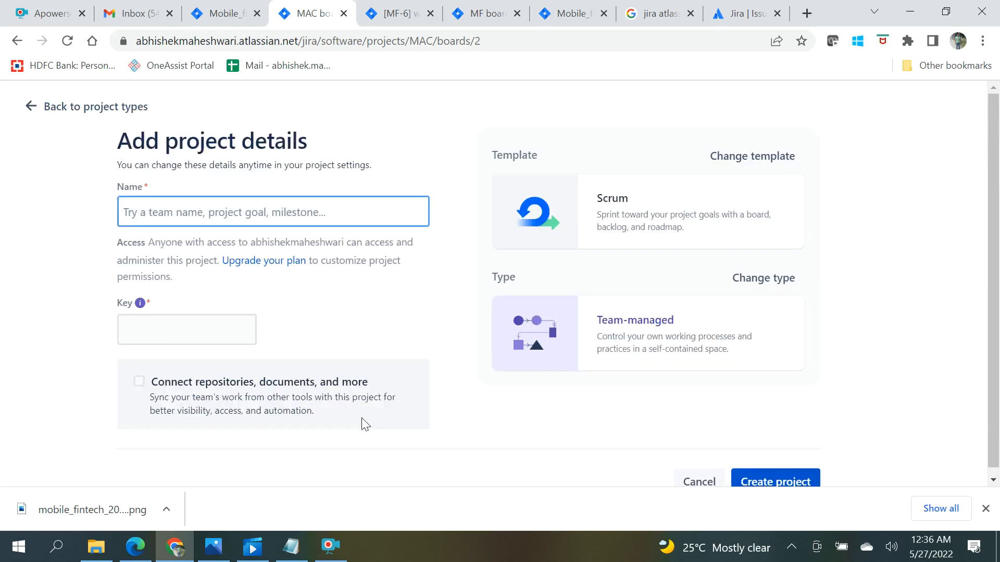
click(158, 218)
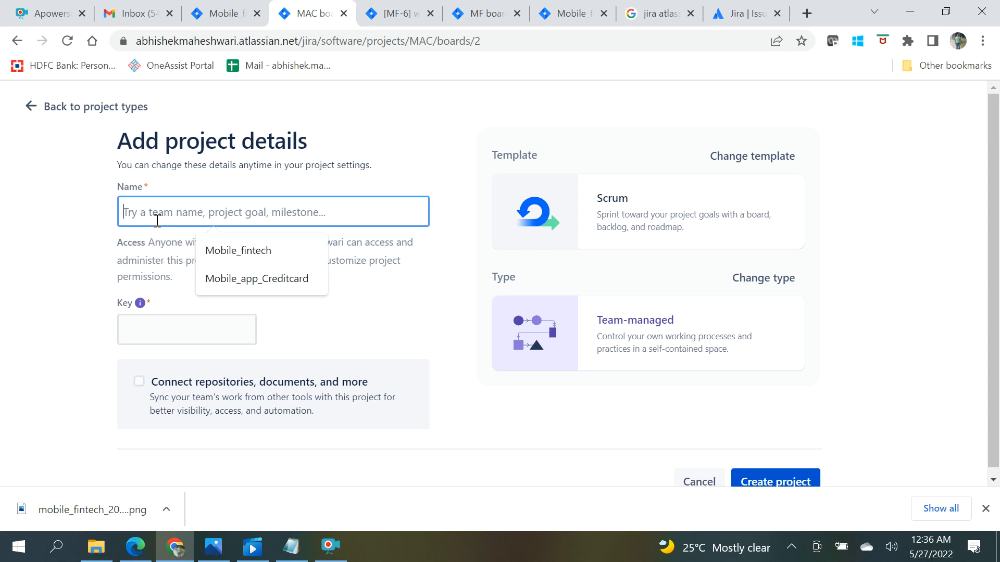
text(MObile_)
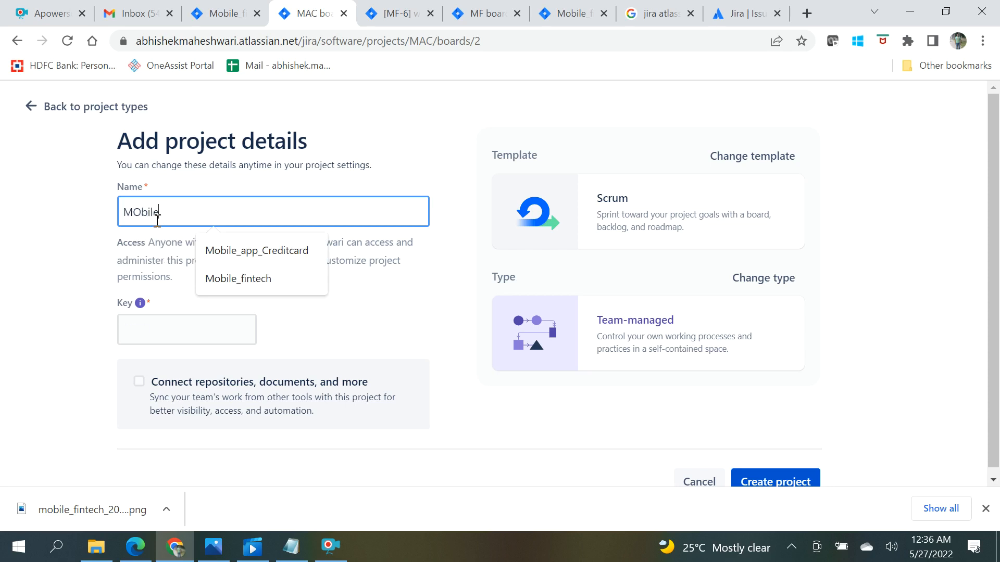
text(app)
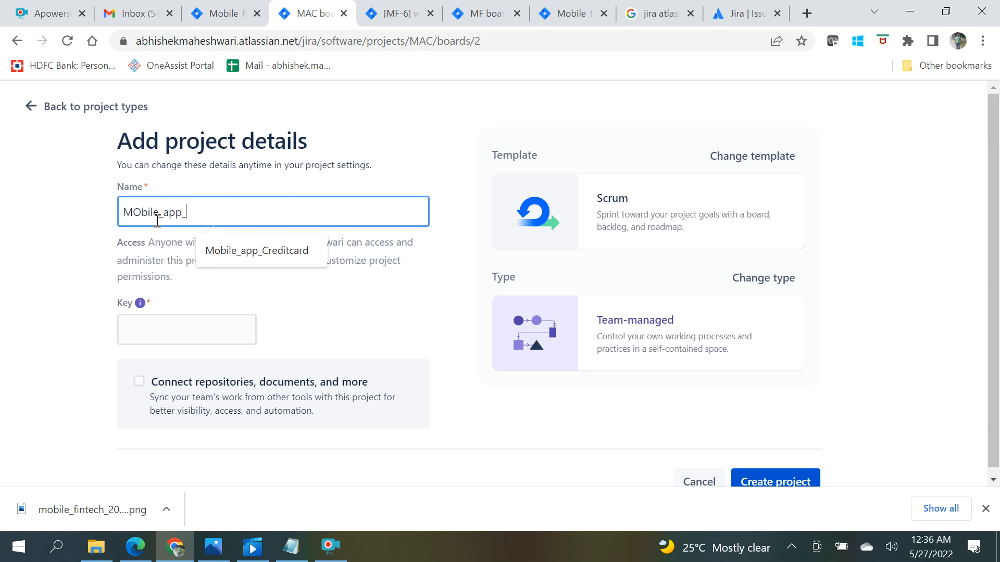
text(_retailb)
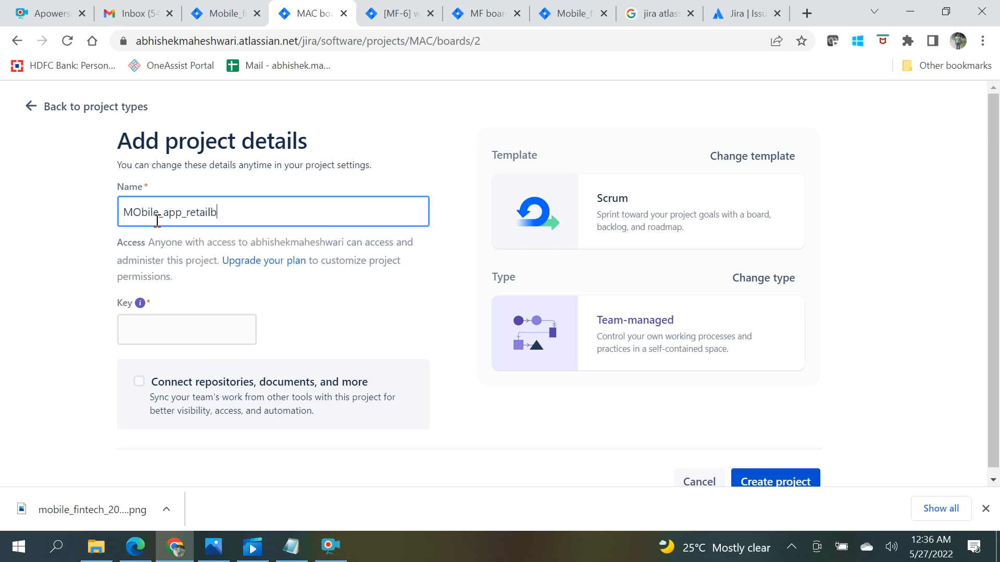
text(anking)
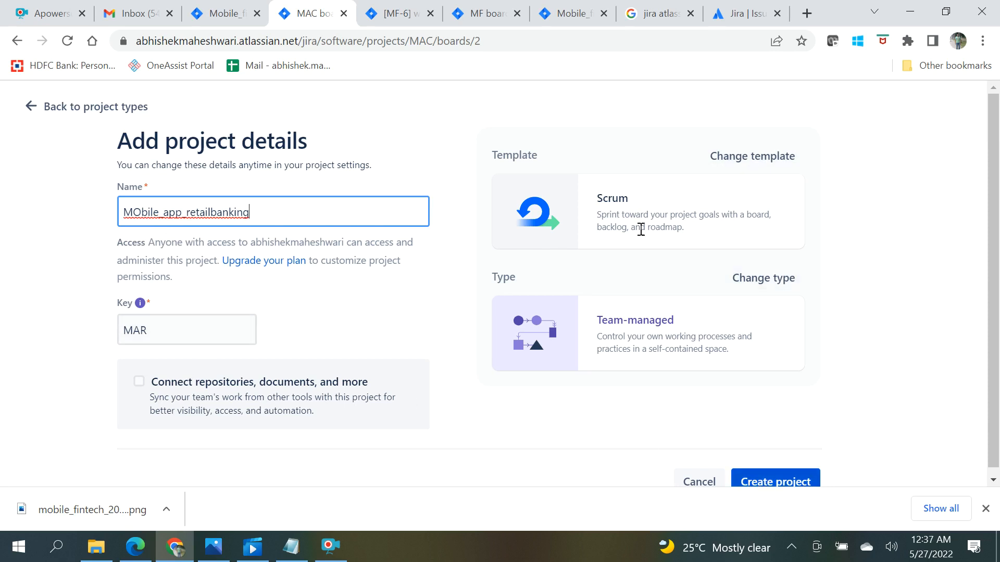
click(788, 482)
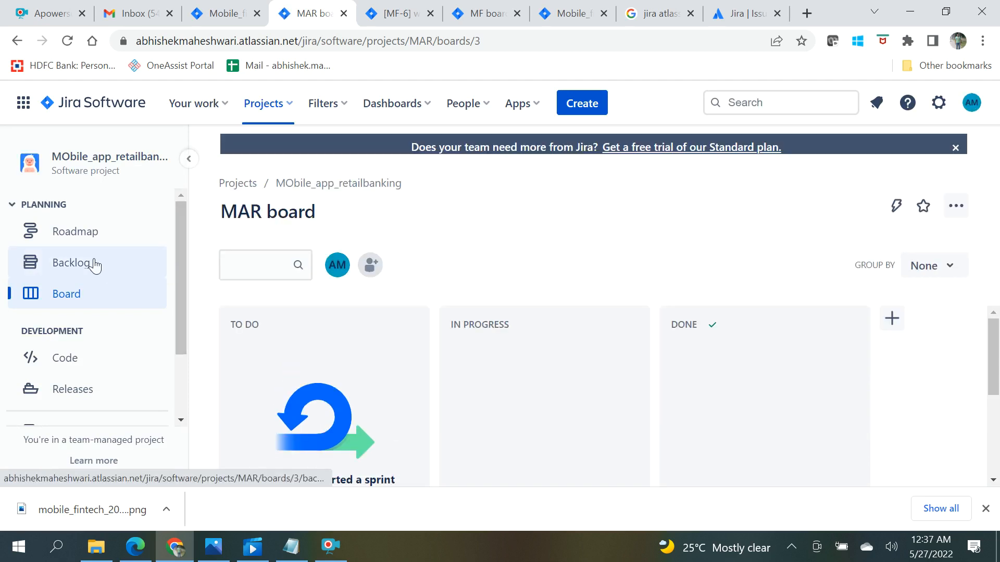
Create an epic named "Retail bank mobile application _UI" on the new project's roadmap.
click(83, 234)
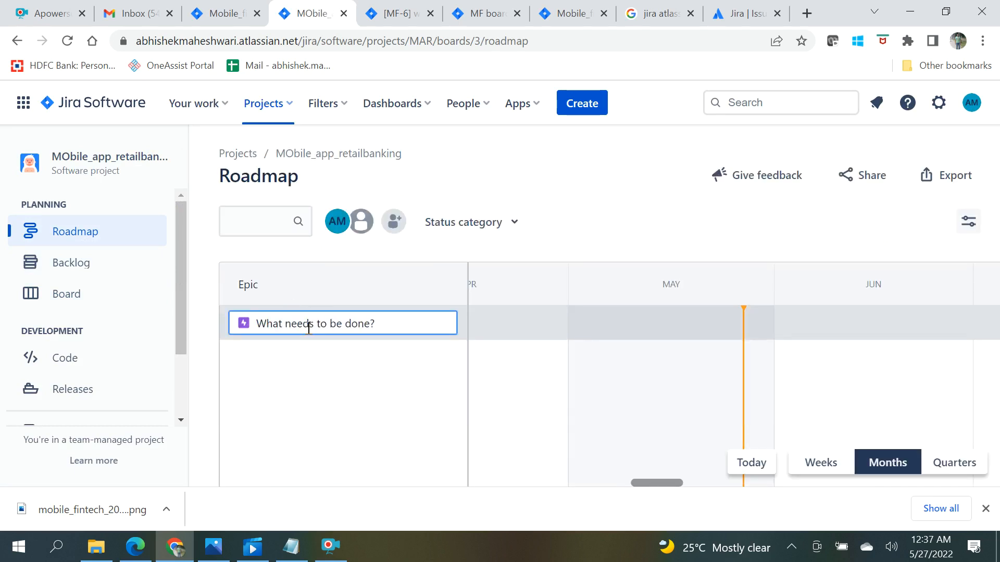
text(Re)
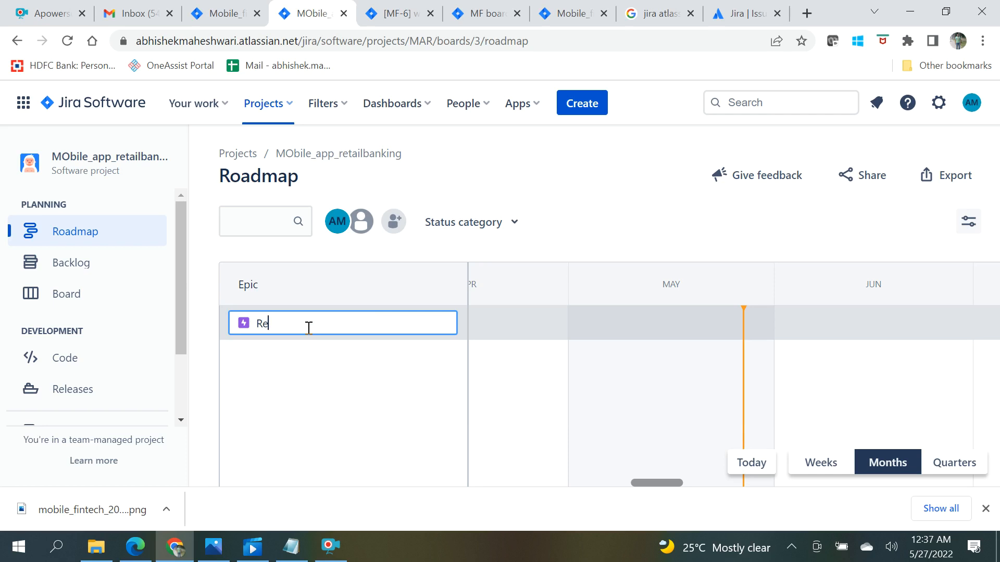
text(tail bank mobile applucation)
key(BackSpace)
key(BackSpace)
key(BackSpace)
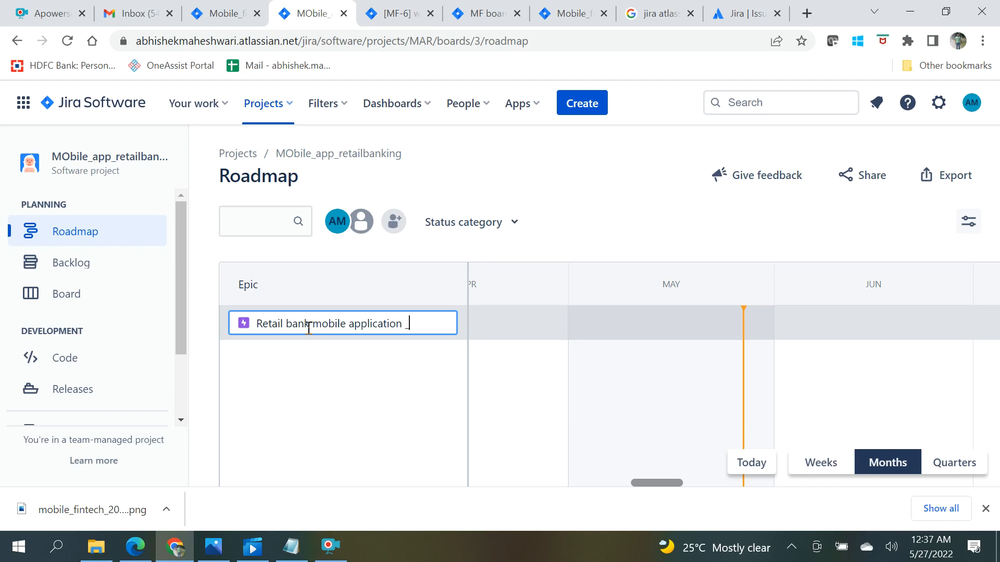
click(323, 384)
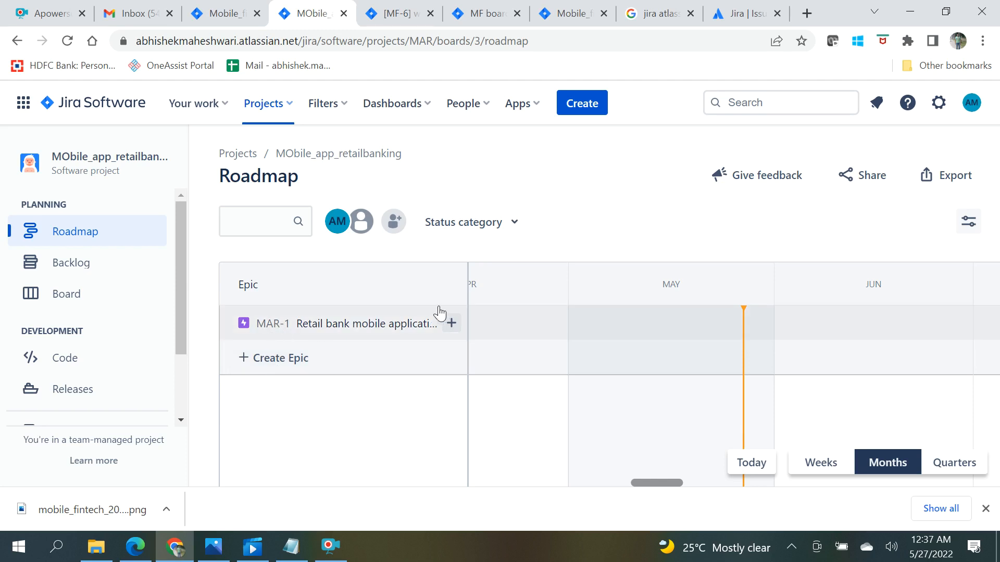
Add a child story named "Wire frame for retail mobile banking app" under epic MAR-1.
click(451, 324)
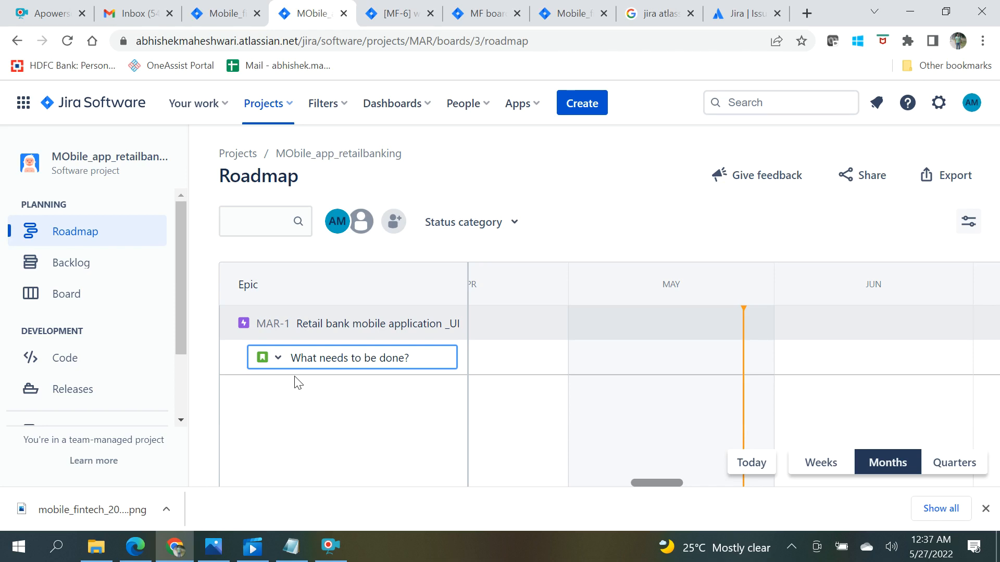
text(Wire frame for Mobil)
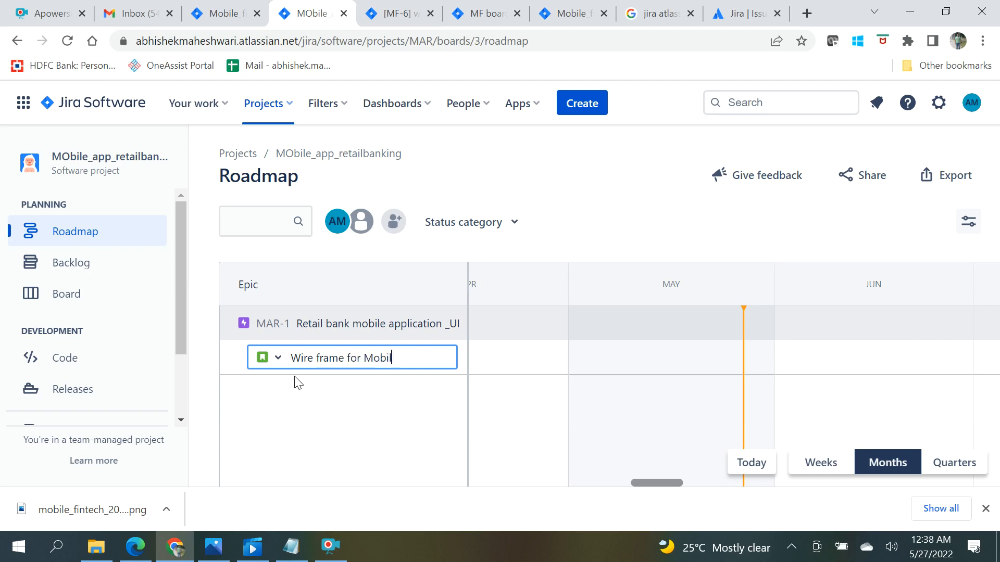
text(e ba)
text(le )
text(ban)
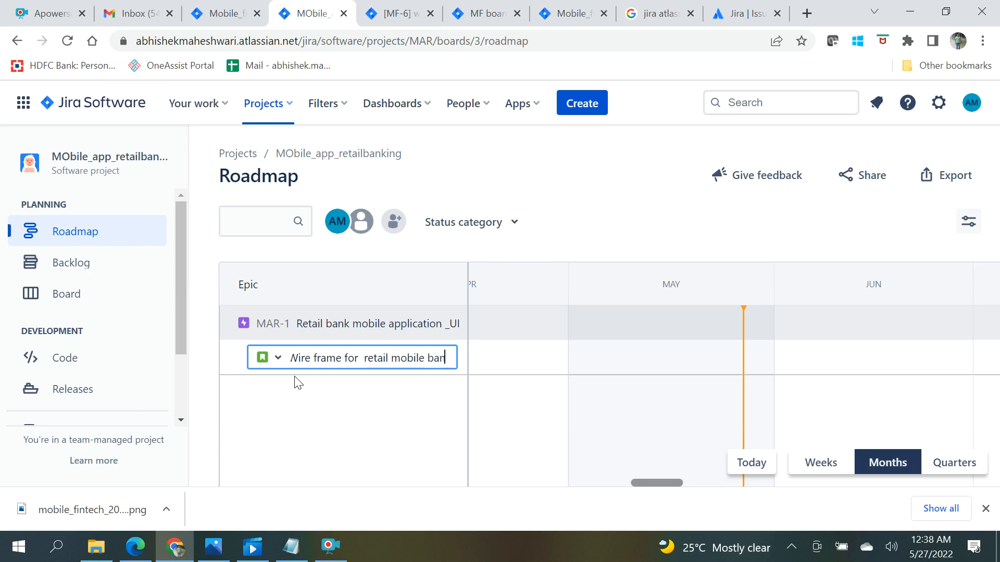
text(king app)
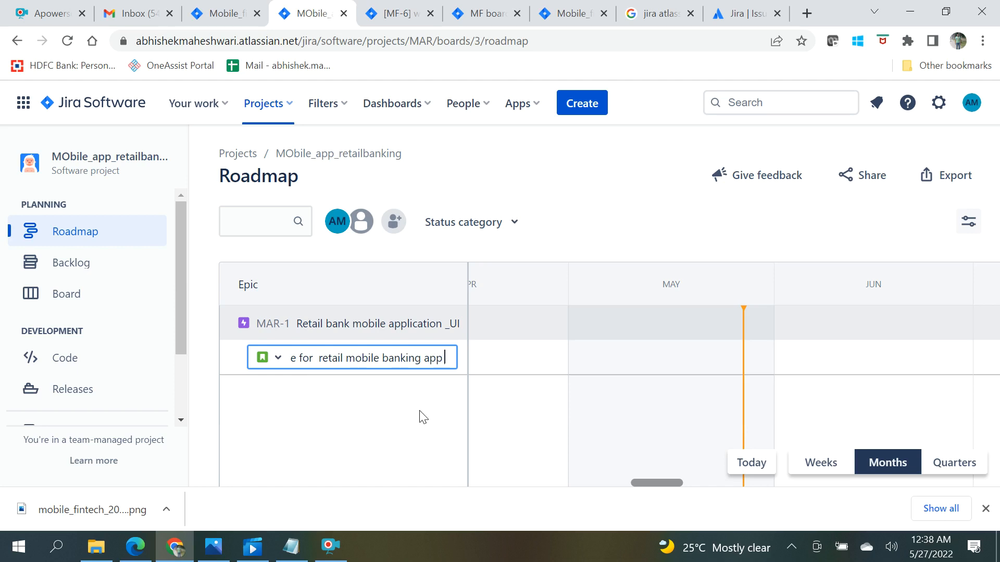
key(Return)
click(420, 416)
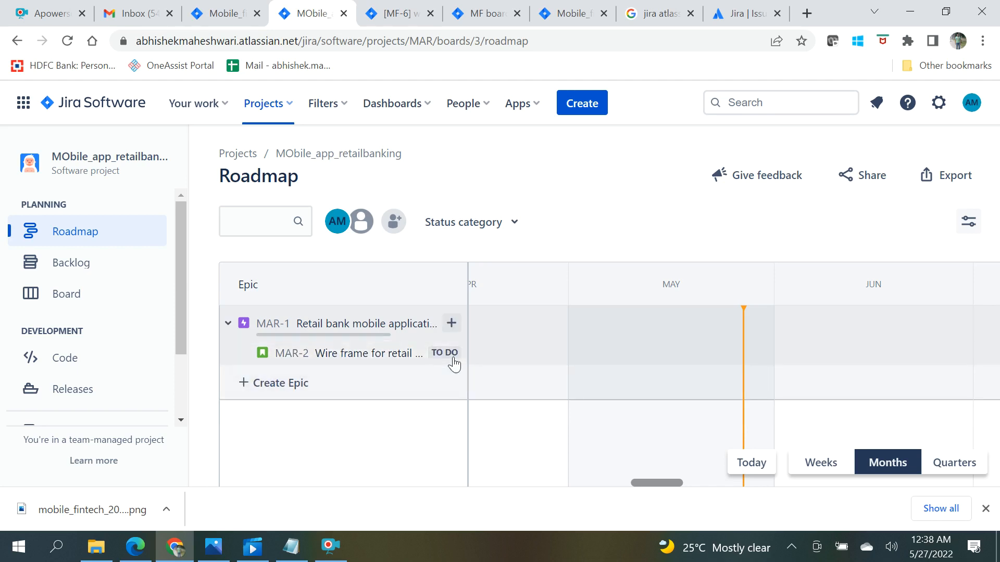
Open the new project's backlog and look over MAR Sprint 1 and the issues in the backlog section.
click(46, 270)
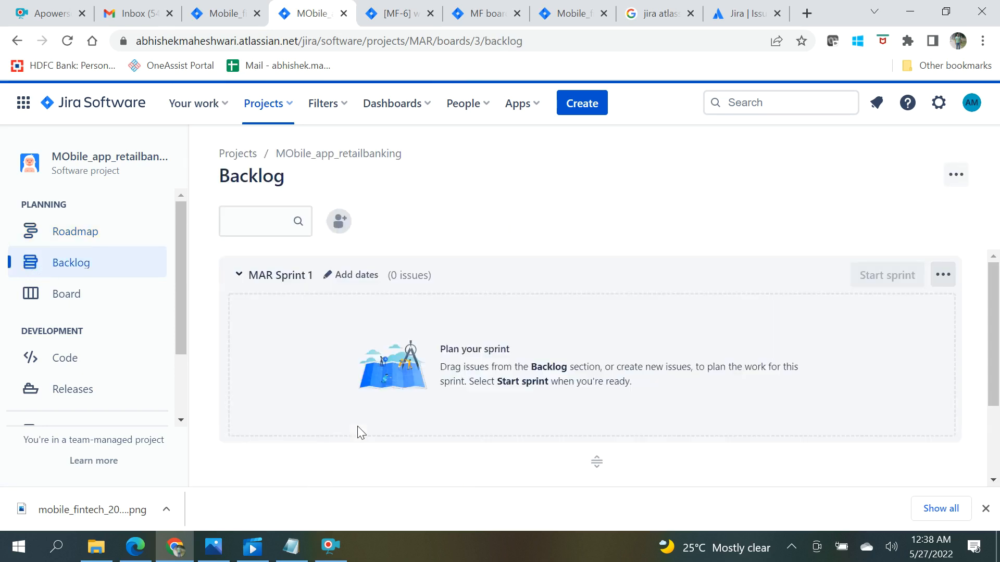
scroll(359, 432, down, 5)
scroll(431, 406, up, 3)
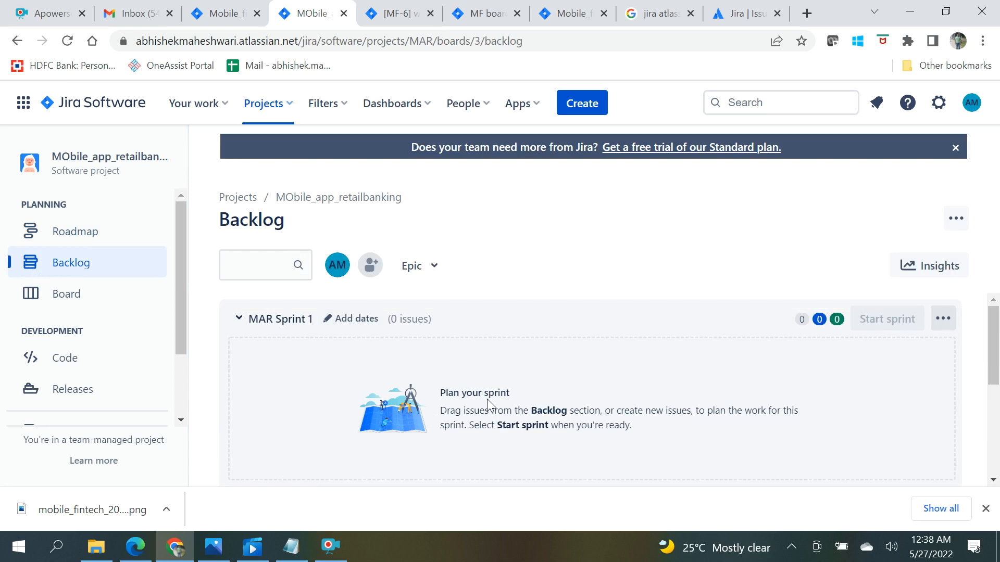
scroll(581, 370, down, 3)
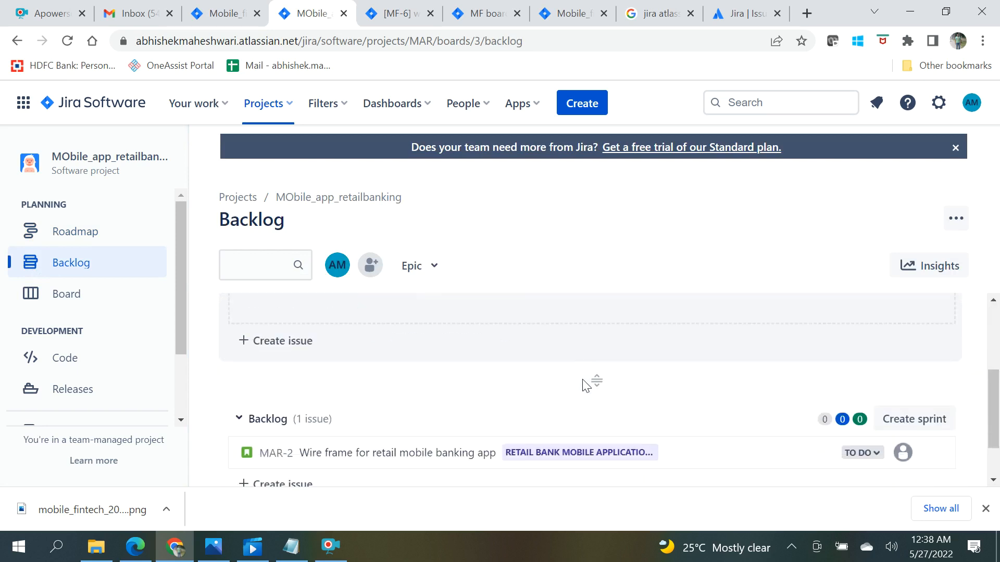
Create an additional sprint from the backlog section of the project.
scroll(578, 377, down, 1)
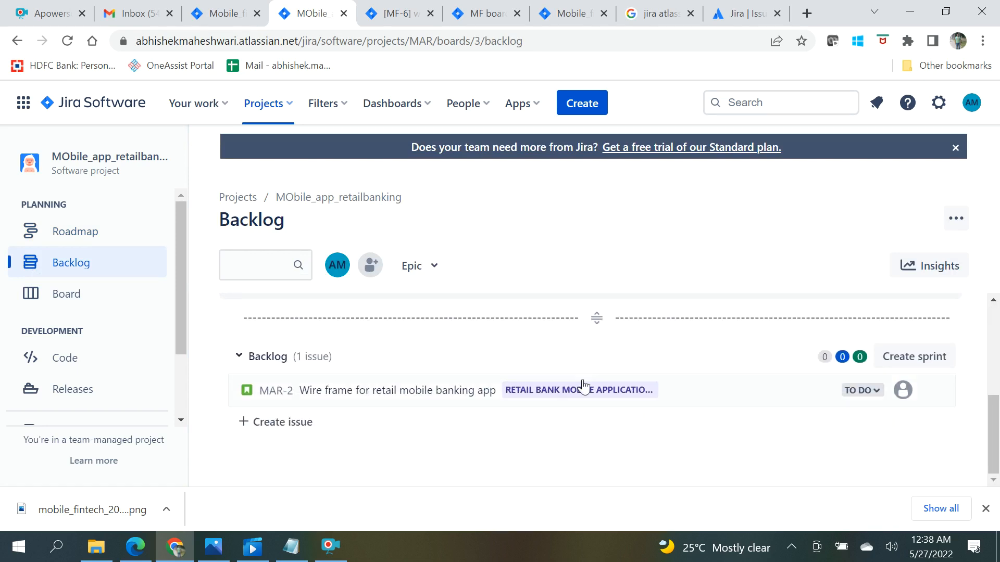
click(906, 367)
scroll(417, 397, up, 5)
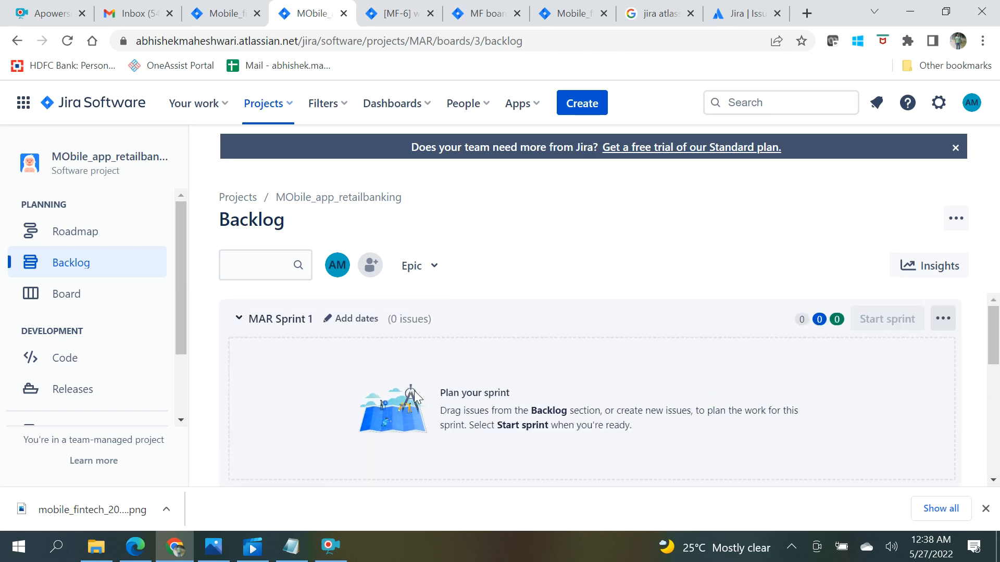
Set MAR Sprint 1 to start on 5/27/2022 and end on 6/10/2022 with a custom duration.
click(356, 319)
scroll(441, 308, down, 2)
scroll(437, 302, up, 1)
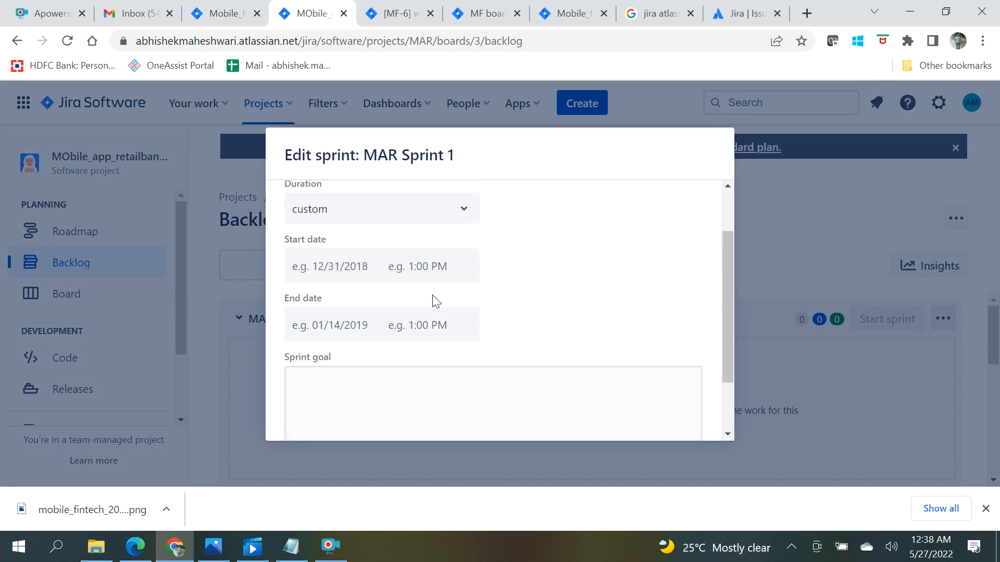
click(347, 276)
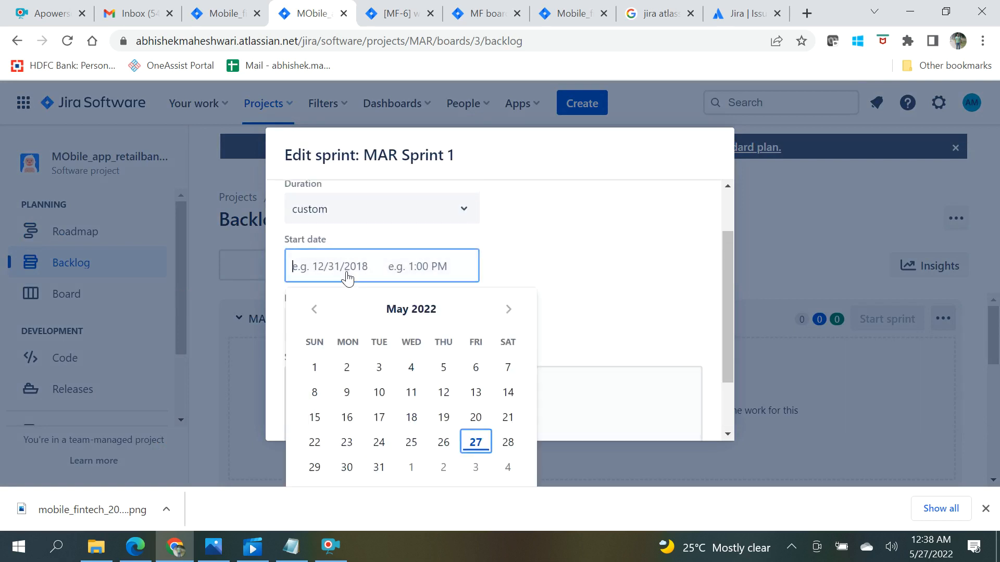
click(476, 442)
click(380, 334)
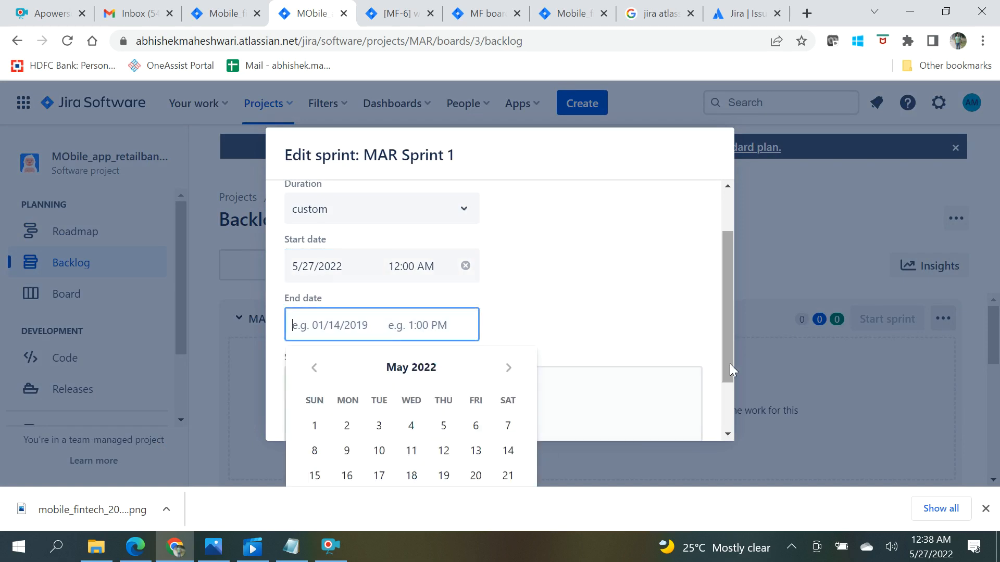
drag(729, 364, 731, 426)
click(399, 239)
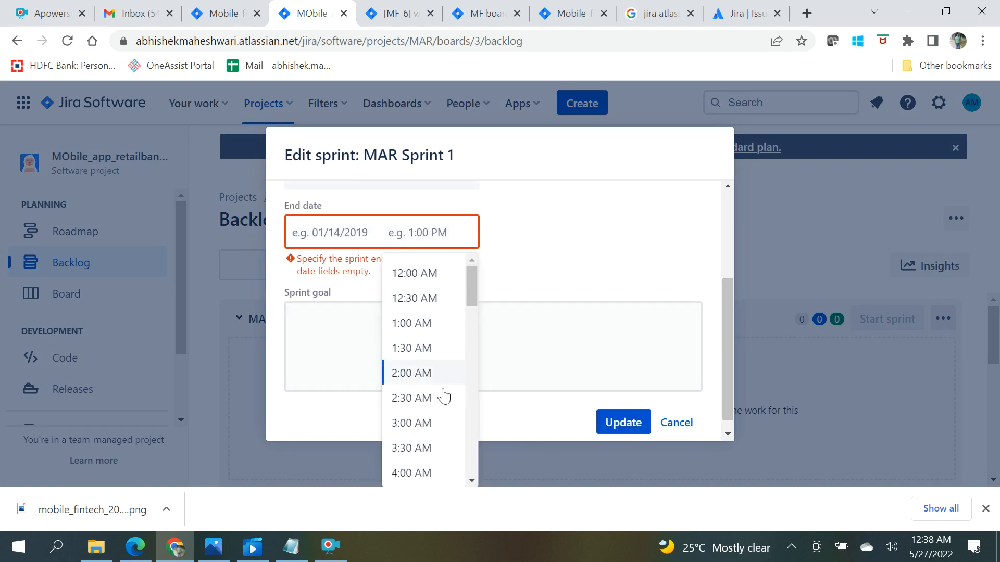
click(323, 242)
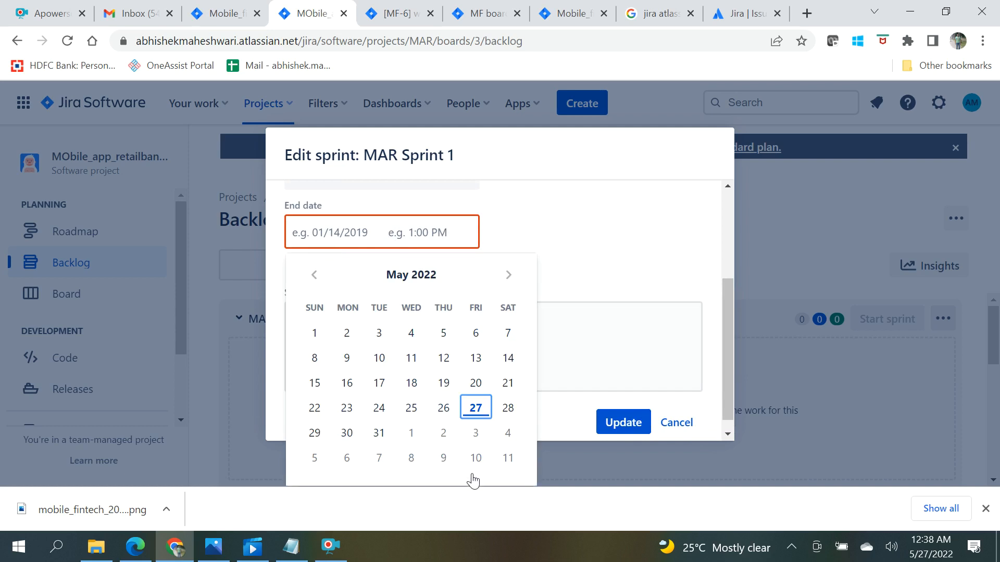
click(476, 458)
Enter the sprint goal "a b c d" for MAR Sprint 1 and save the sprint changes.
click(363, 342)
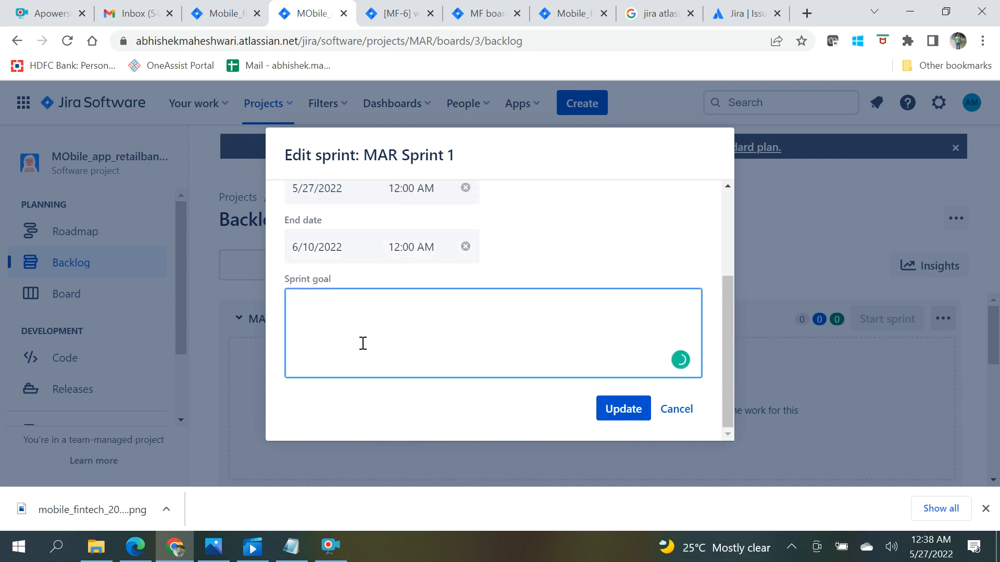
text(a)
key(Return)
text(b c d)
key(Return)
click(624, 414)
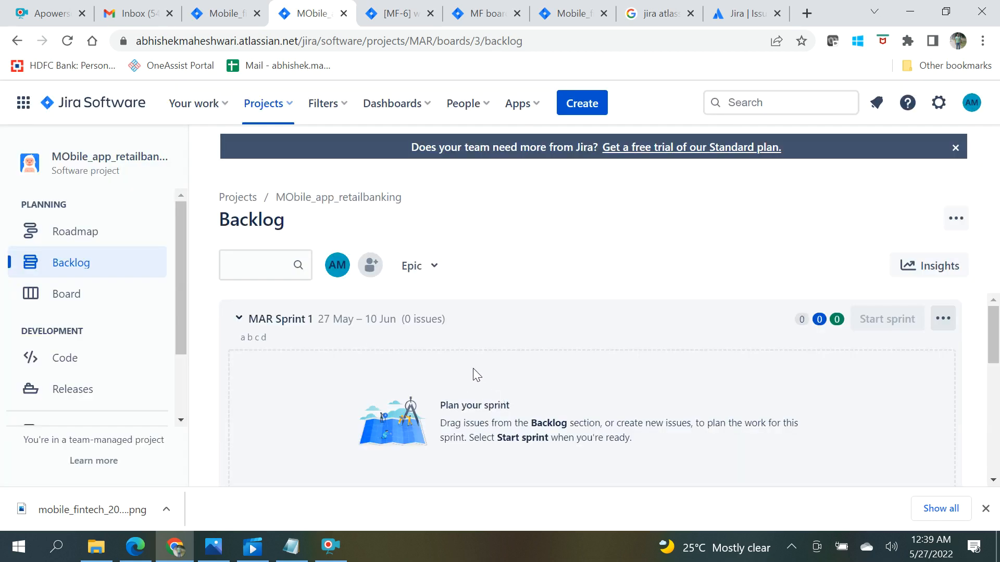
Check the available actions for MAR Sprint 1 and create another sprint from the backlog section.
click(941, 321)
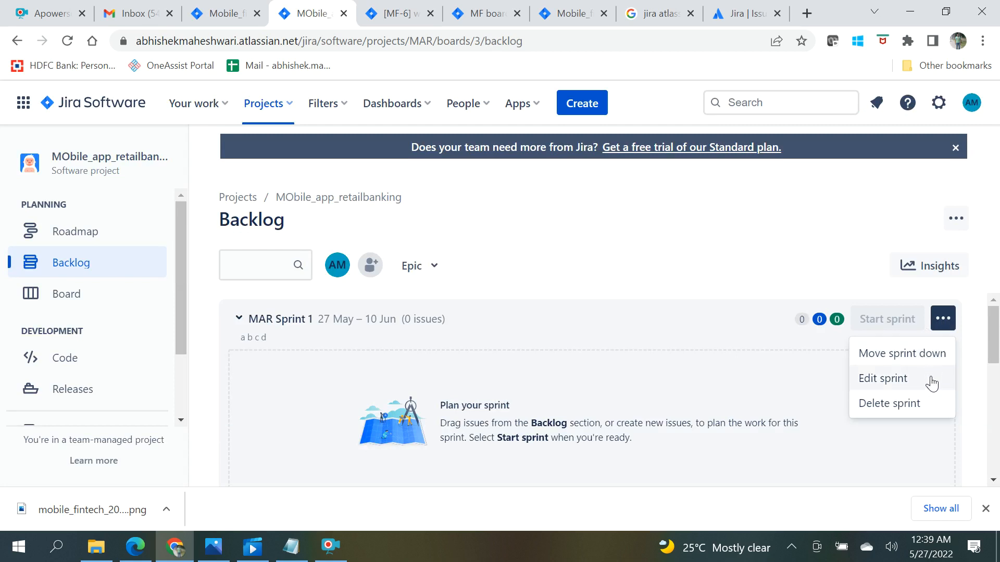
scroll(716, 452, down, 5)
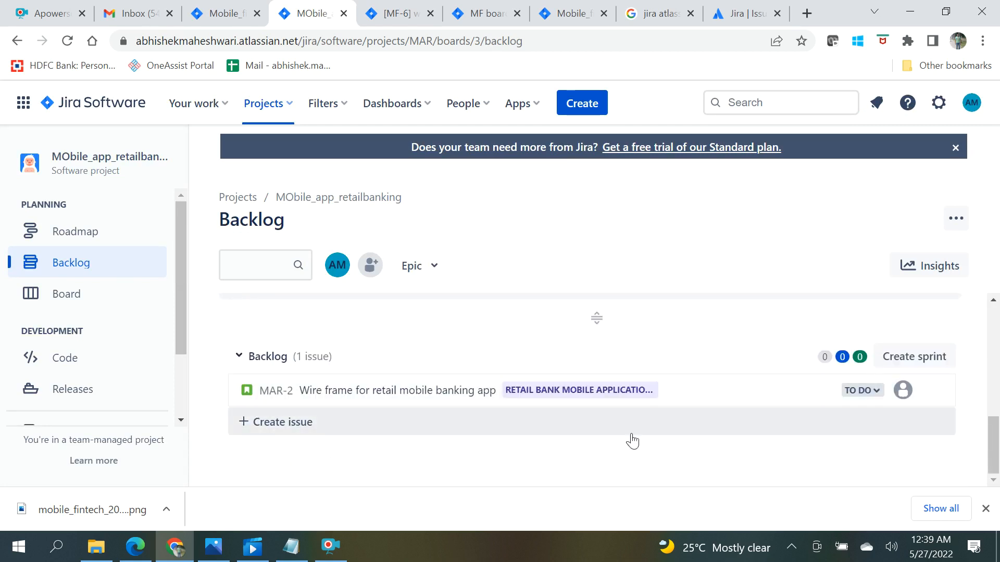
click(885, 359)
scroll(542, 398, up, 4)
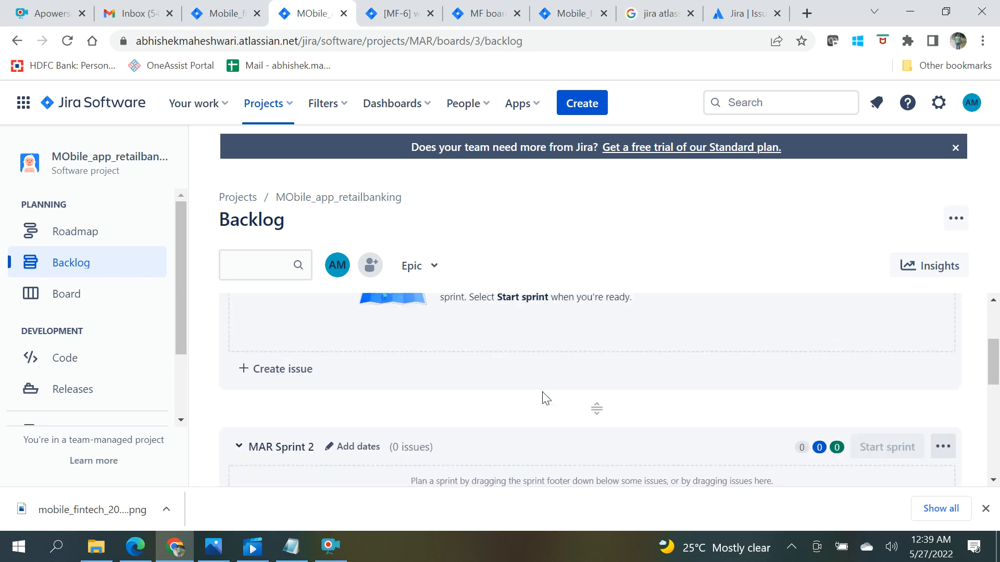
Delete the empty sprints MAR Sprint 2 and MAR Sprint 3.
scroll(729, 380, down, 1)
click(943, 369)
click(880, 334)
click(551, 237)
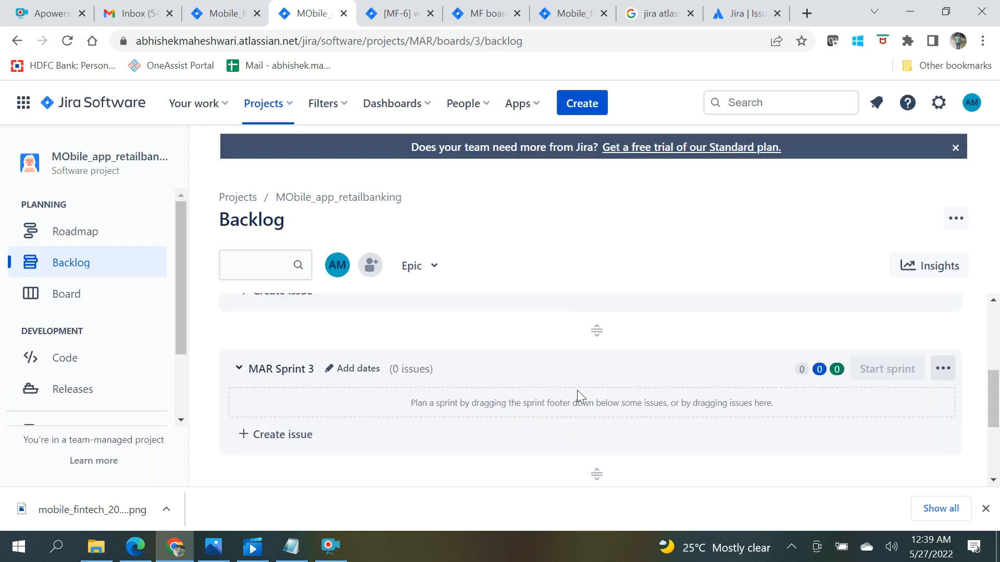
click(942, 369)
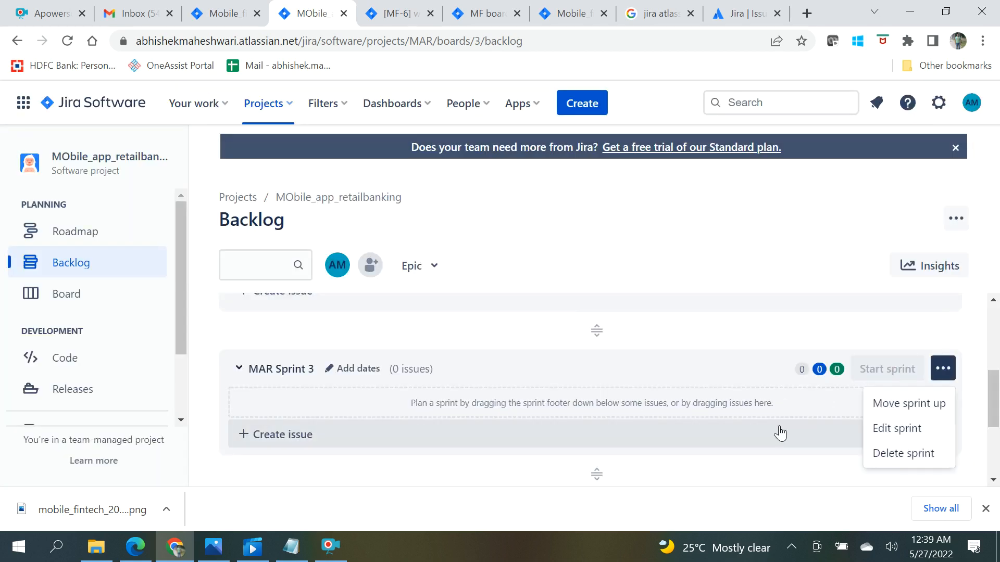
click(890, 457)
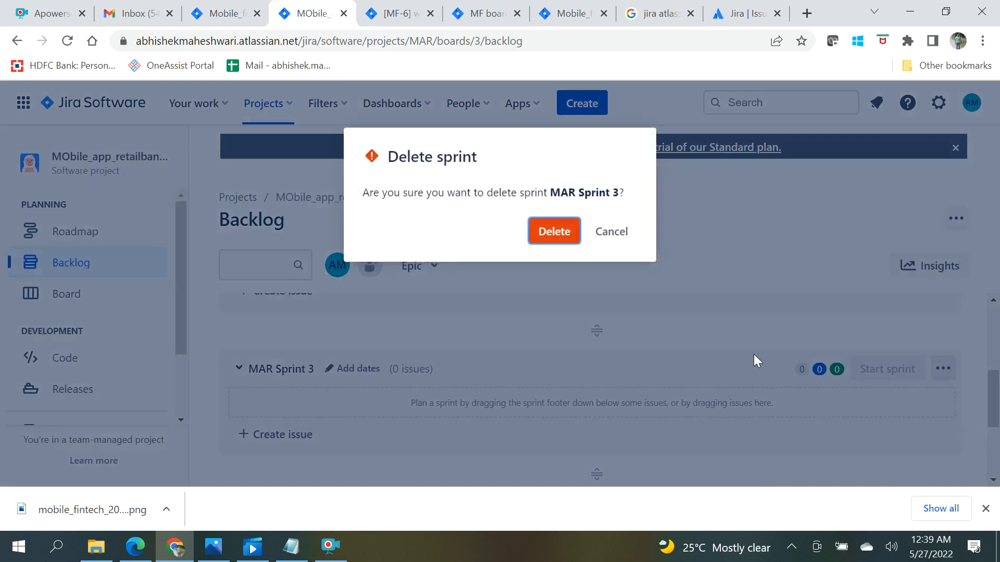
click(547, 233)
Move story MAR-2 "Wire frame for retail mobile banking app" from the backlog into MAR Sprint 1.
scroll(669, 383, up, 5)
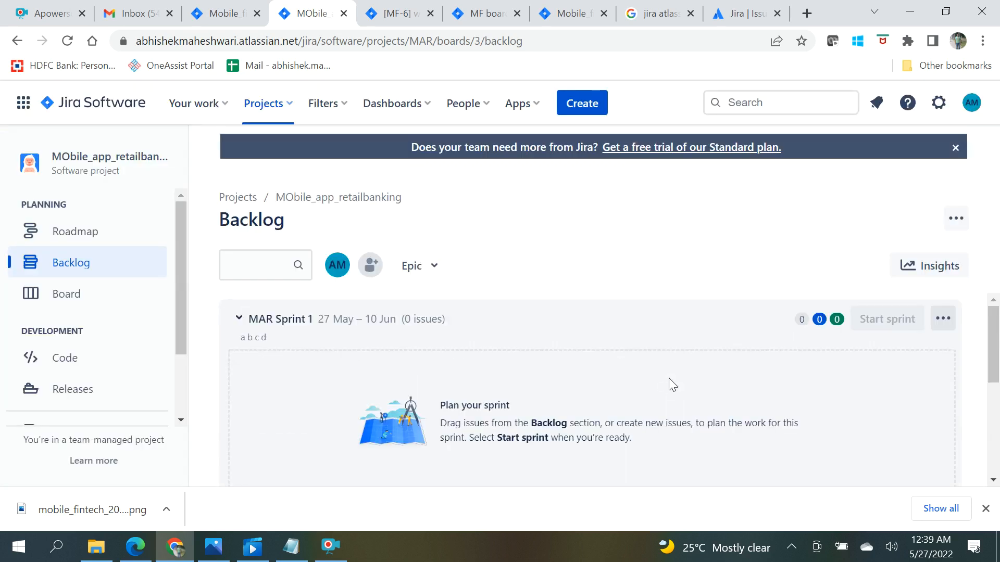
scroll(671, 386, down, 3)
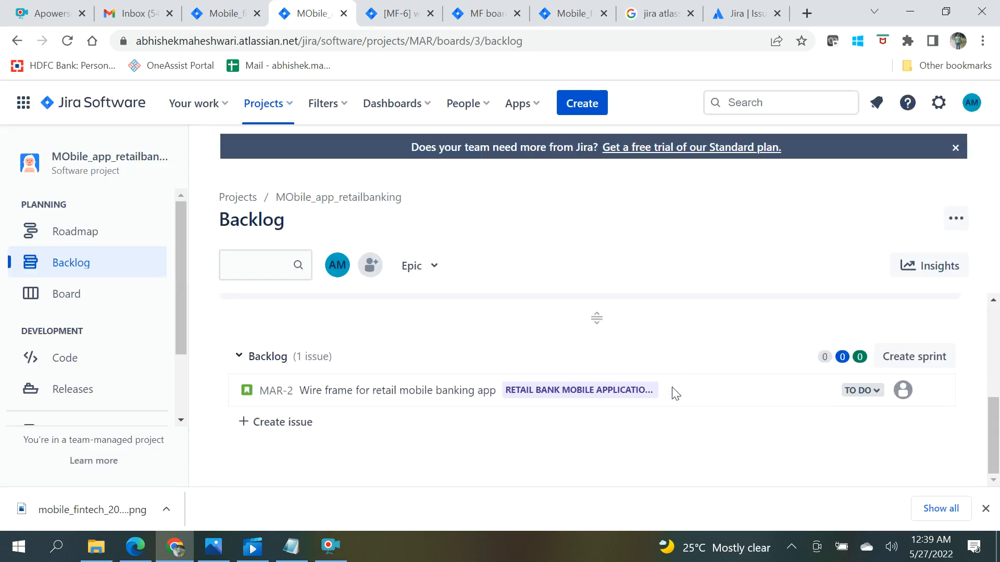
drag(487, 397, 539, 386)
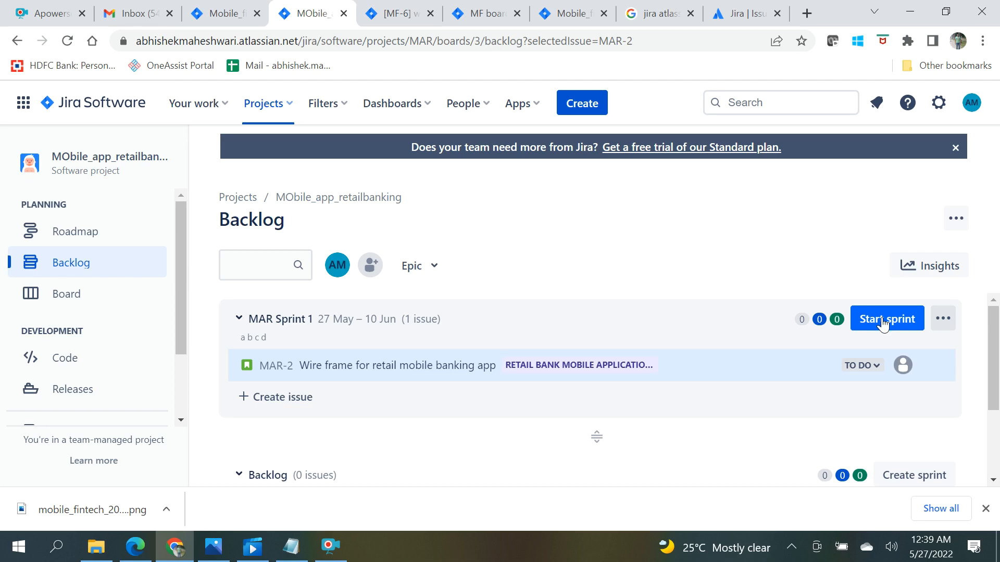
Open story MAR-2 in a new browser tab and review its detail fields, including assignee, sprint and story point estimate.
right_click(280, 365)
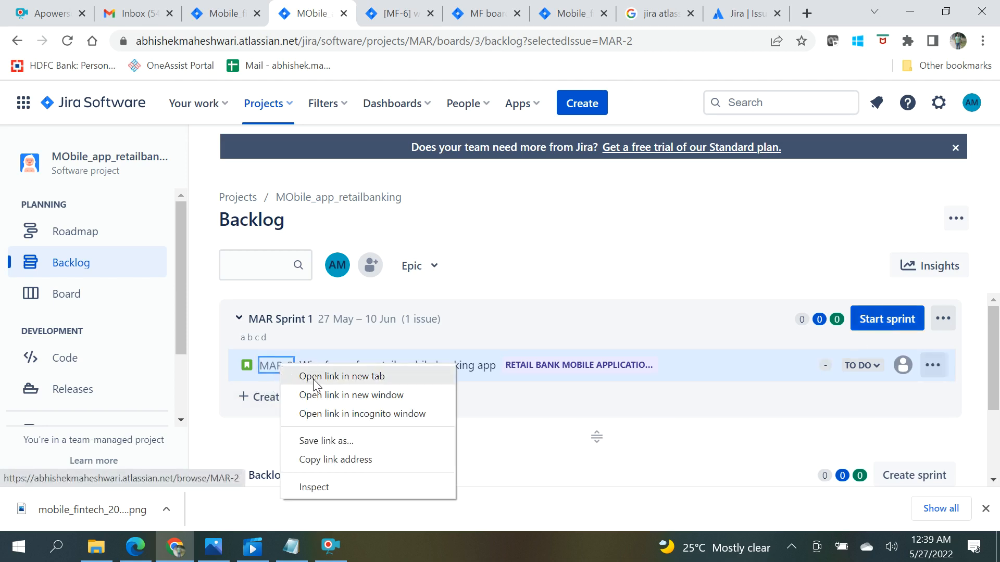
click(313, 376)
click(354, 15)
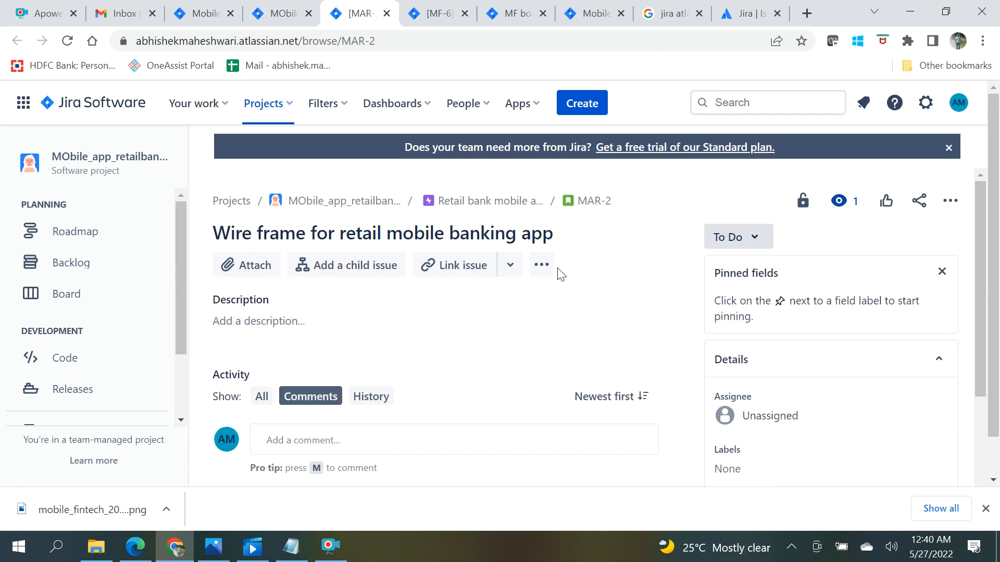
click(542, 266)
scroll(872, 340, down, 3)
scroll(869, 346, up, 5)
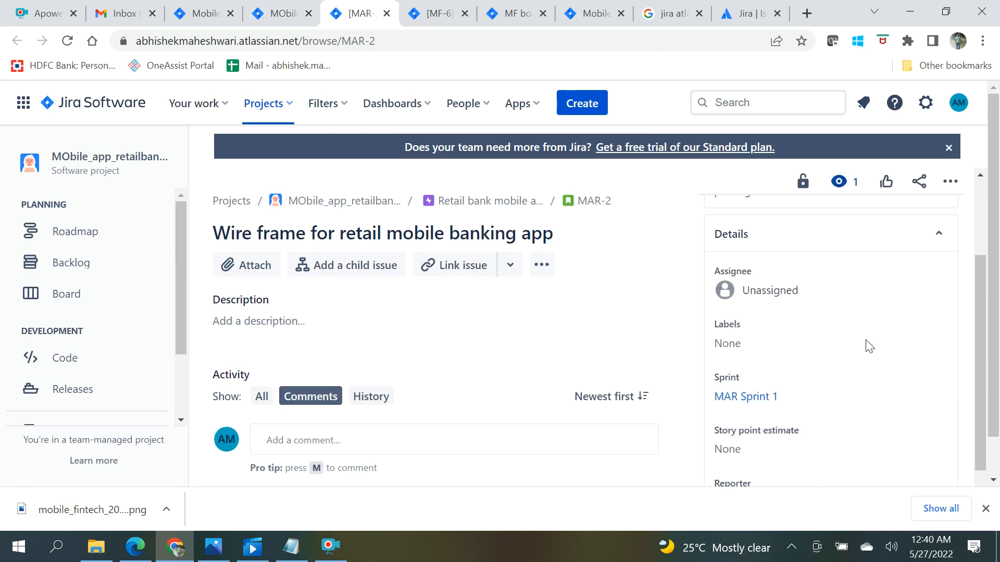
scroll(827, 371, down, 4)
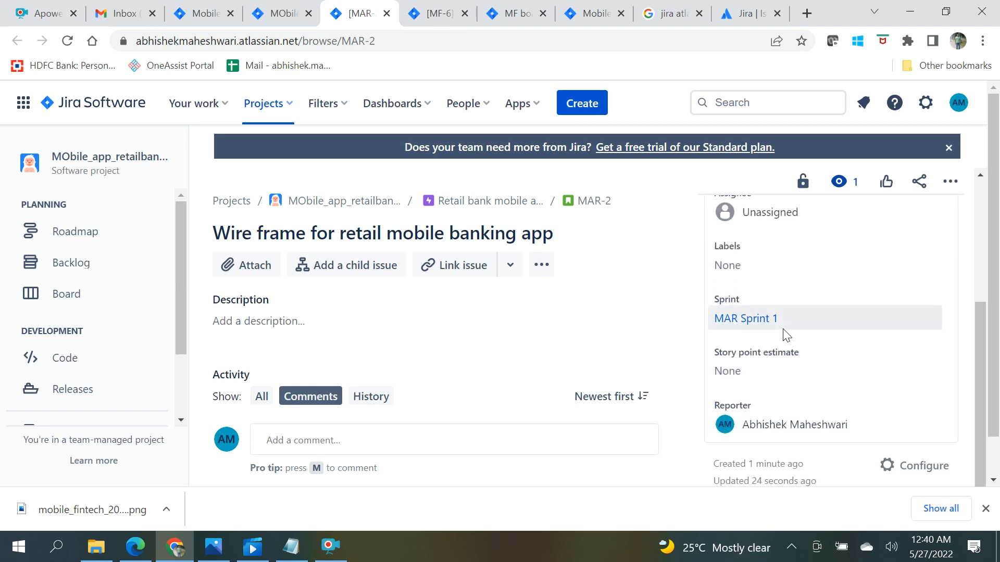
scroll(802, 419, up, 2)
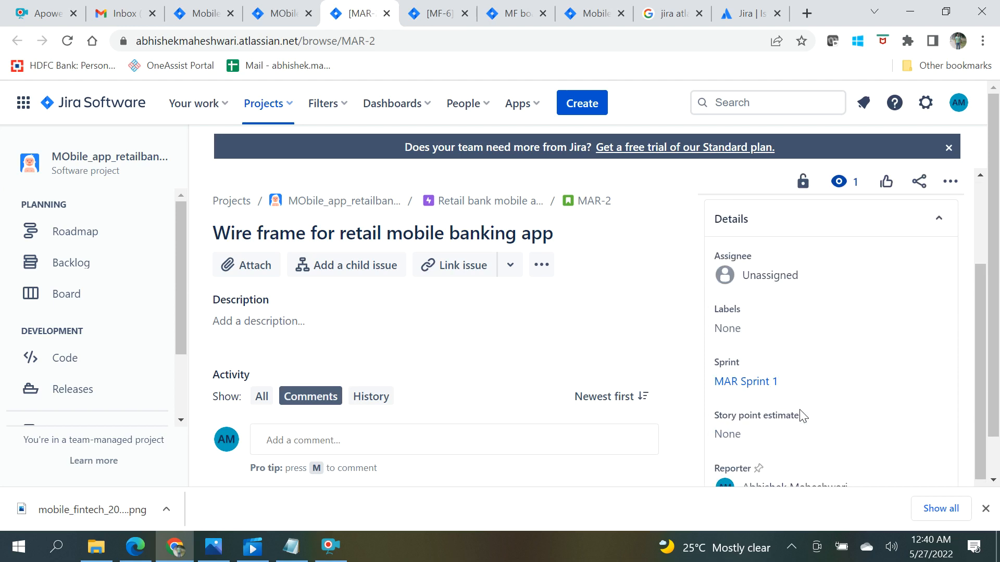
Assign story MAR-2 to the signed-in account and show the statuses it can change to.
click(766, 291)
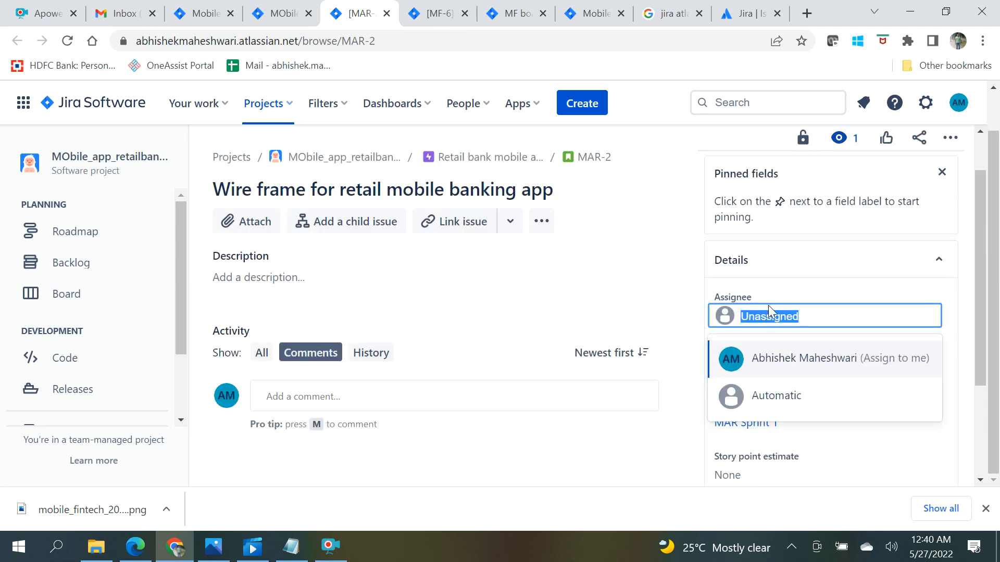
click(789, 364)
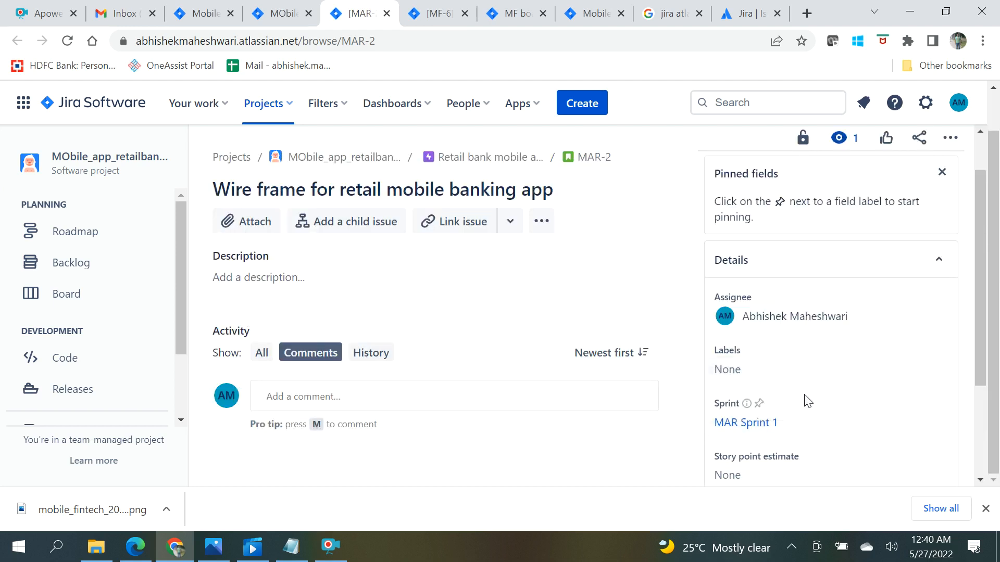
scroll(805, 401, down, 3)
scroll(806, 401, up, 5)
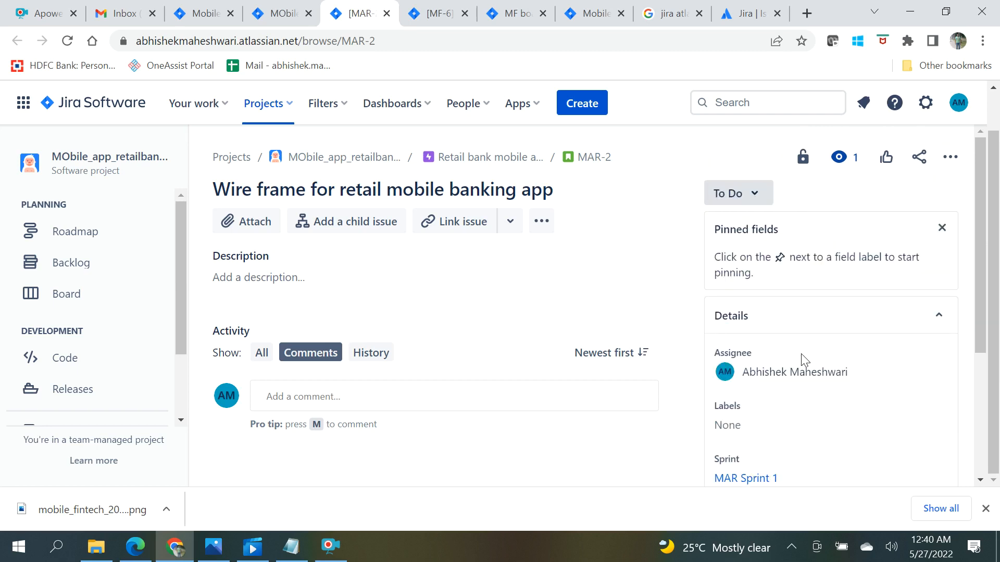
click(756, 195)
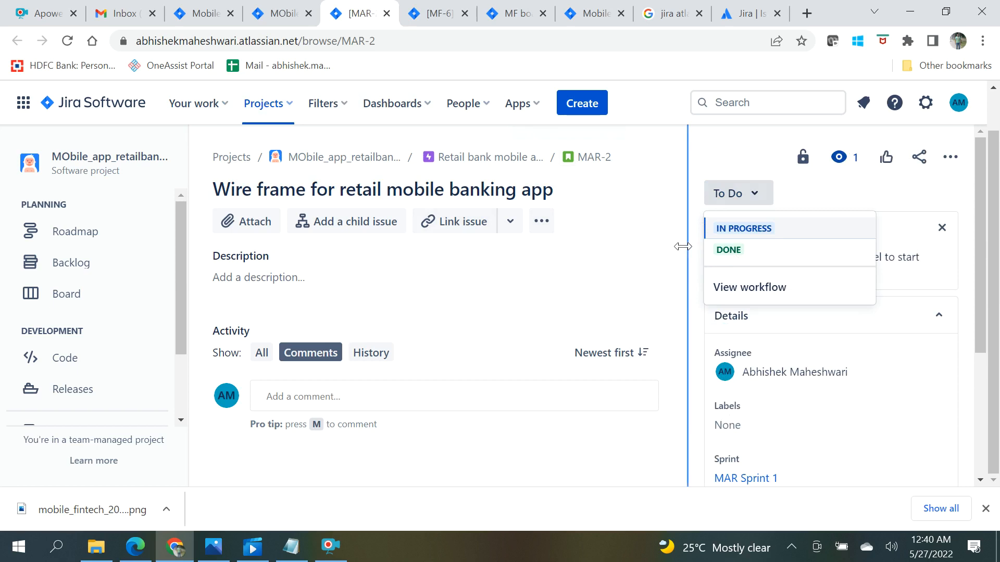
Return to the project's backlog and set the story point estimate of MAR-2 to 5.
click(284, 13)
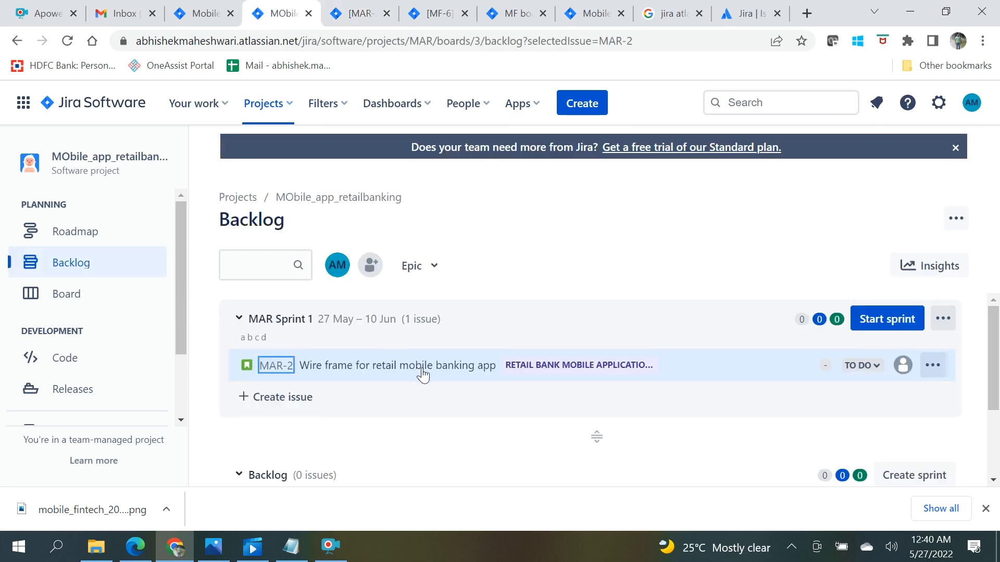
click(824, 366)
text(5)
click(793, 395)
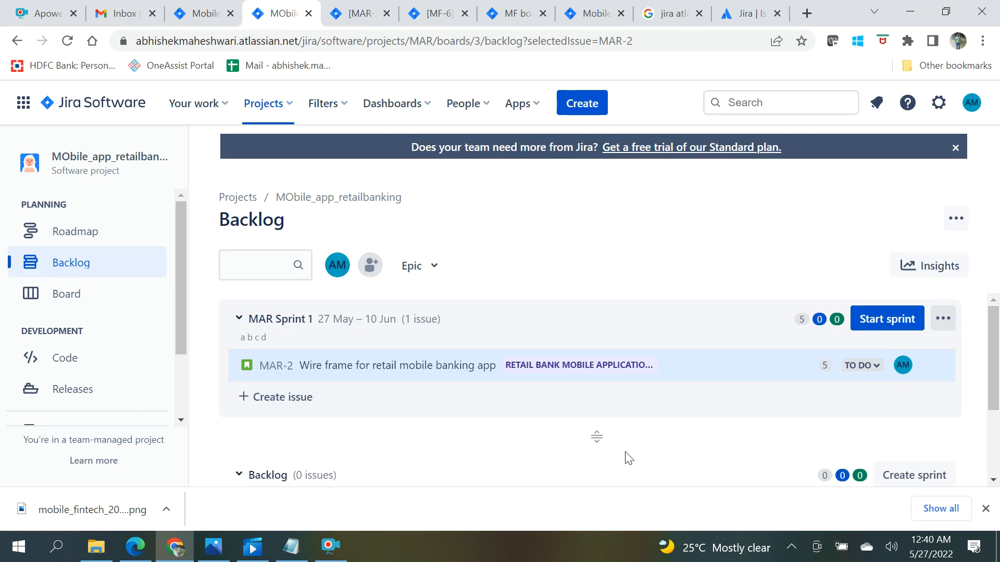
Review the Start Sprint settings for MAR Sprint 1 without starting it, and view the new-issue entry in the backlog section.
click(885, 320)
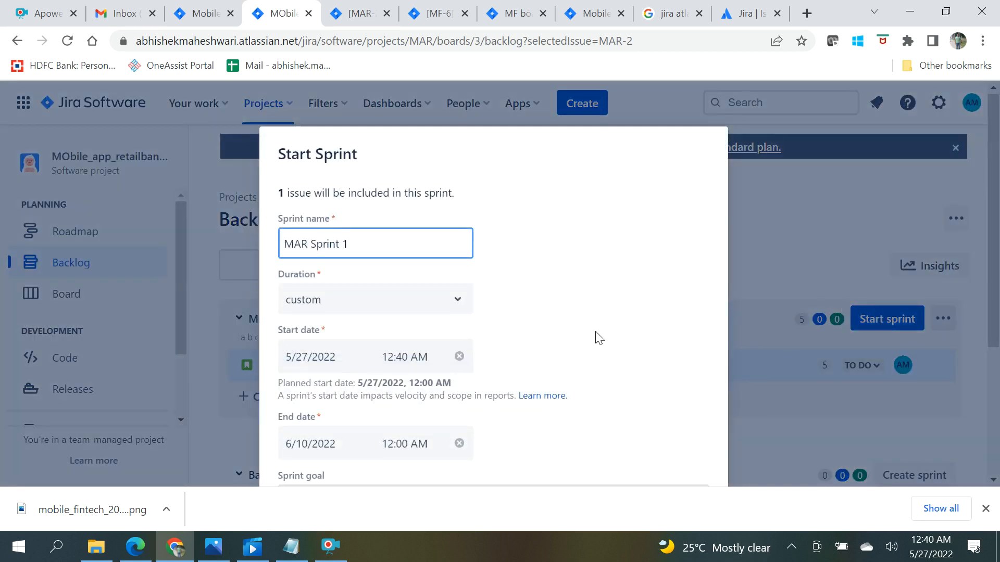
scroll(596, 337, down, 4)
click(686, 407)
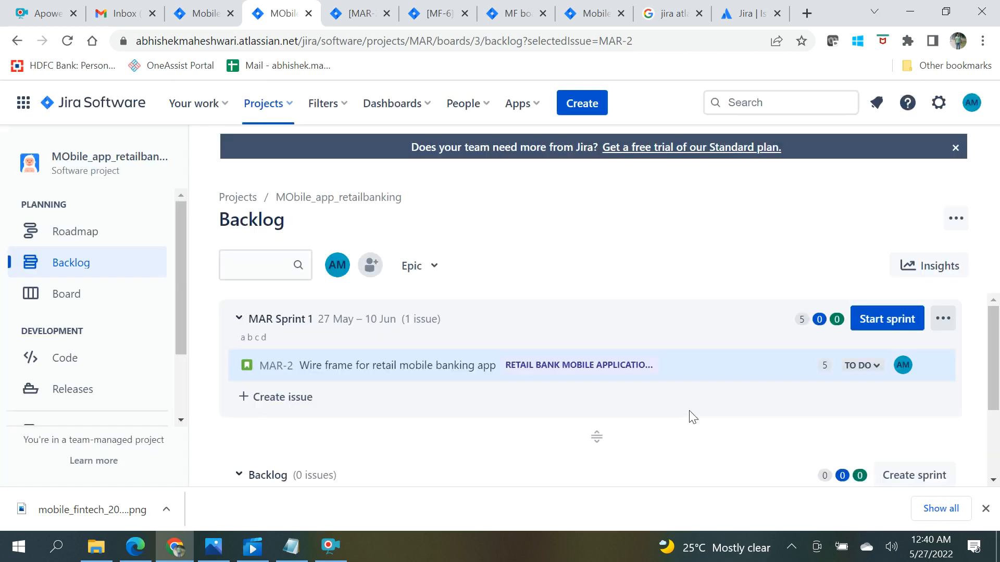
scroll(438, 396, down, 2)
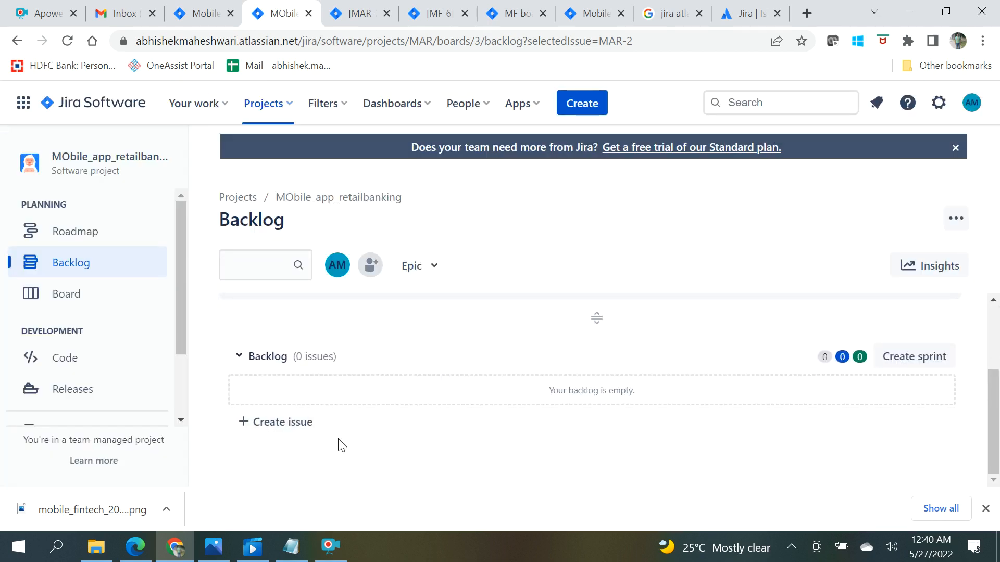
click(284, 432)
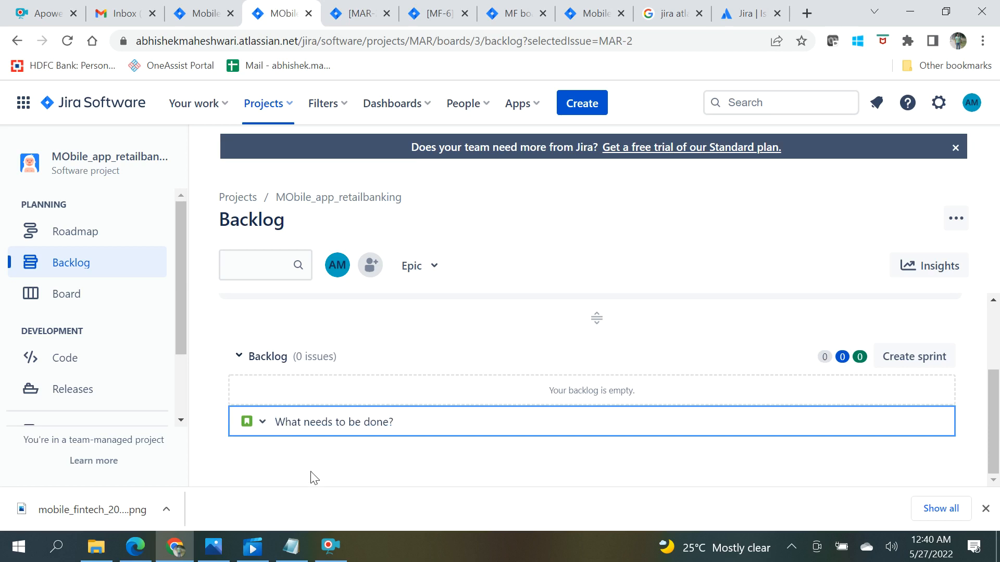
Switch to the Mobile_app_Creditcard project and show its board.
click(284, 115)
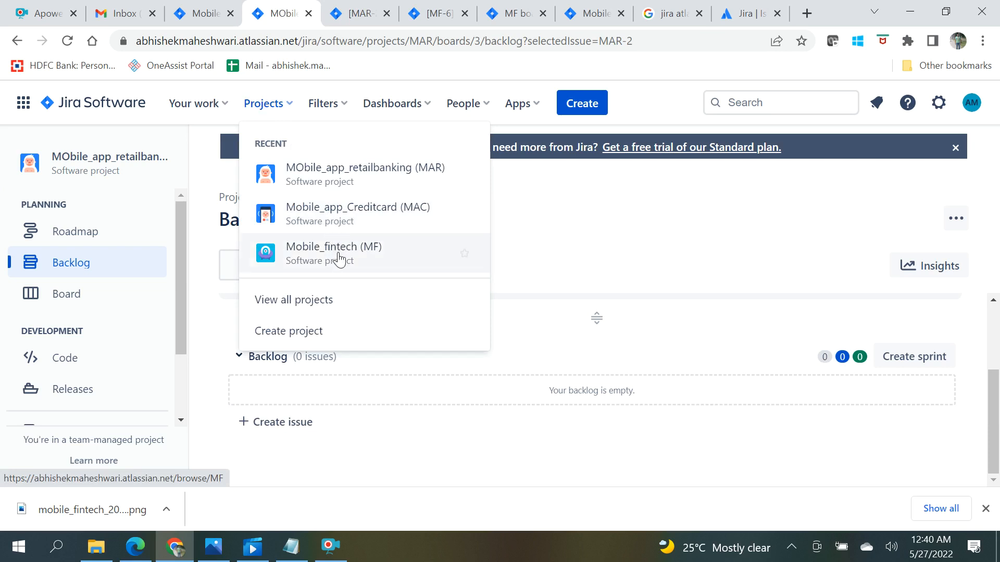
click(350, 224)
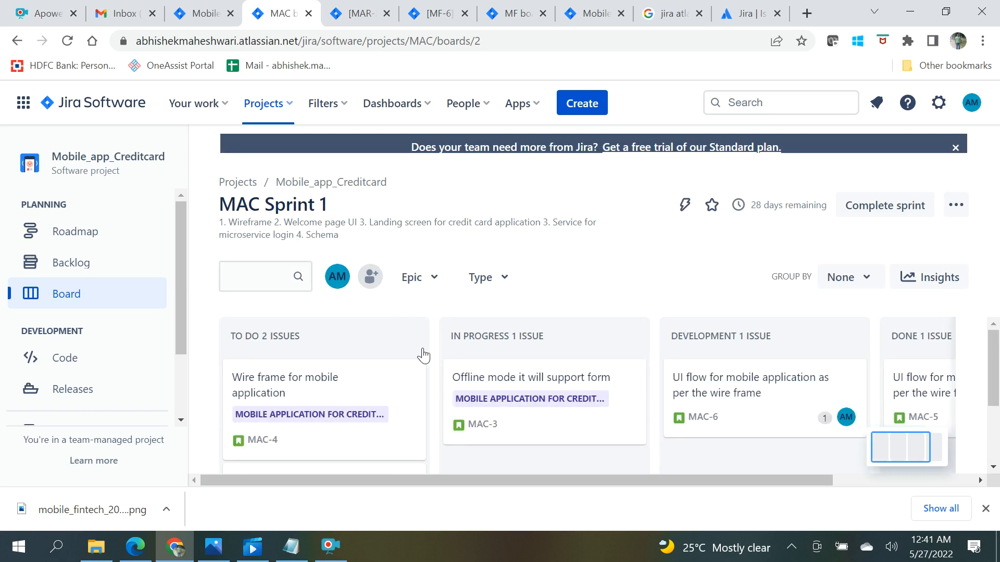
Show the backlog of the Mobile_app_Creditcard project and review the issues in its sprints and backlog section.
click(90, 264)
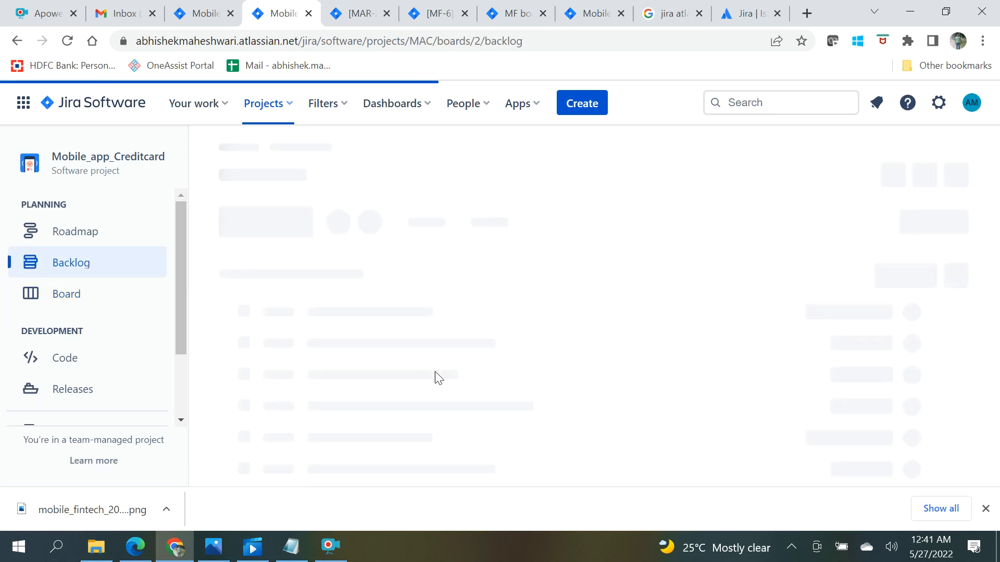
scroll(440, 371, down, 5)
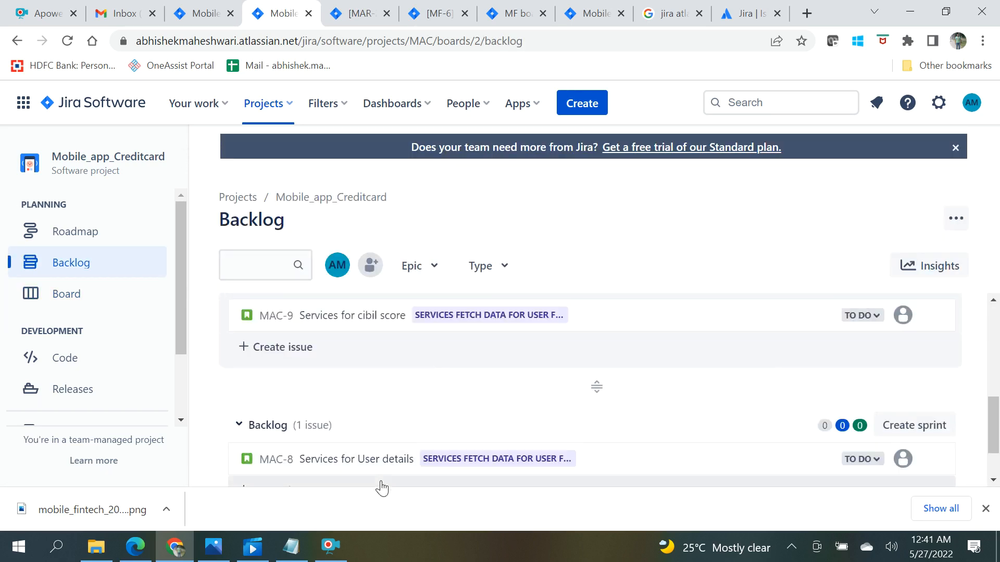
scroll(402, 422, up, 3)
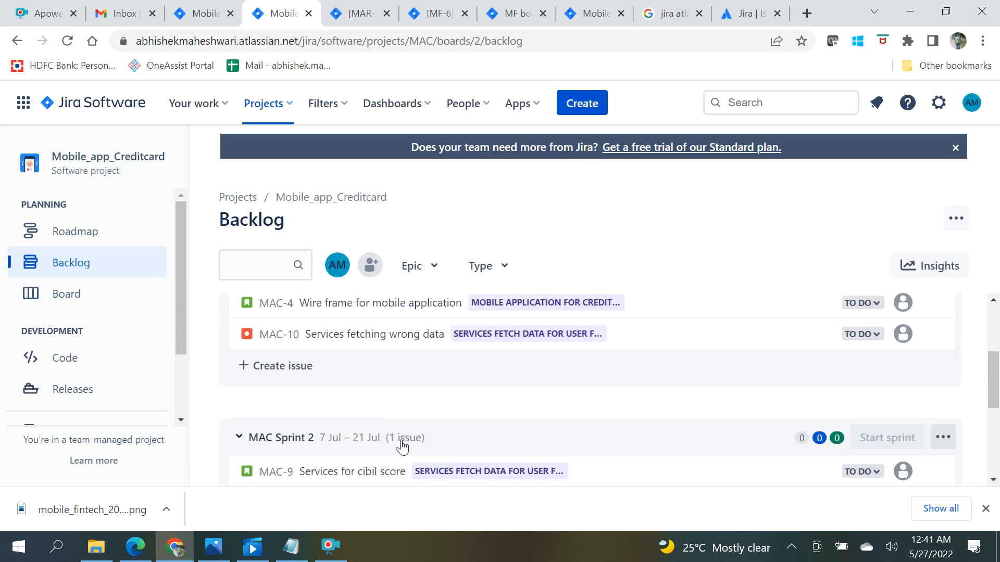
scroll(403, 445, up, 3)
scroll(406, 438, down, 1)
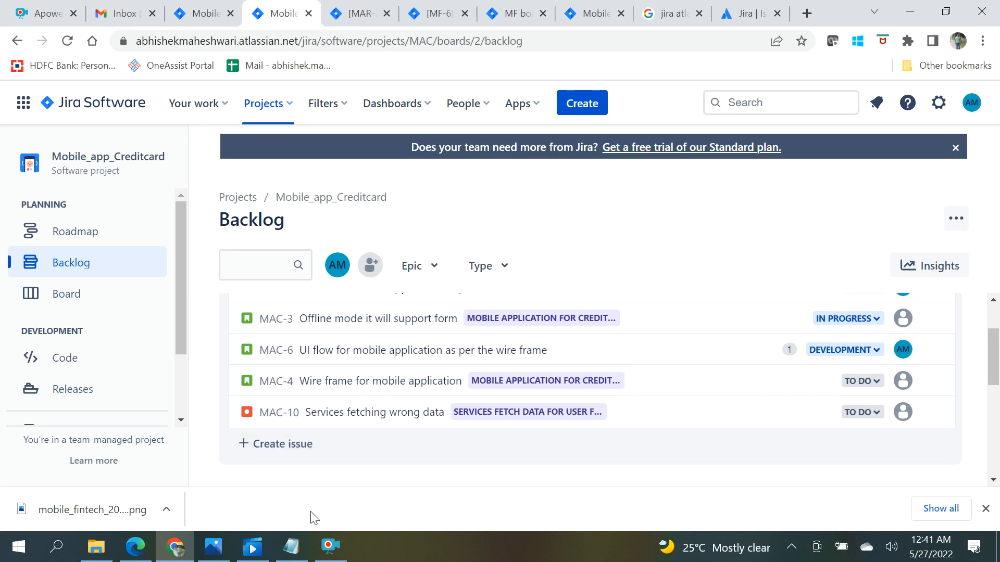
Switch to the Notepad session notes, highlight the defect, kanban project and Scrum project topics, and return to the Jira backlog.
click(296, 550)
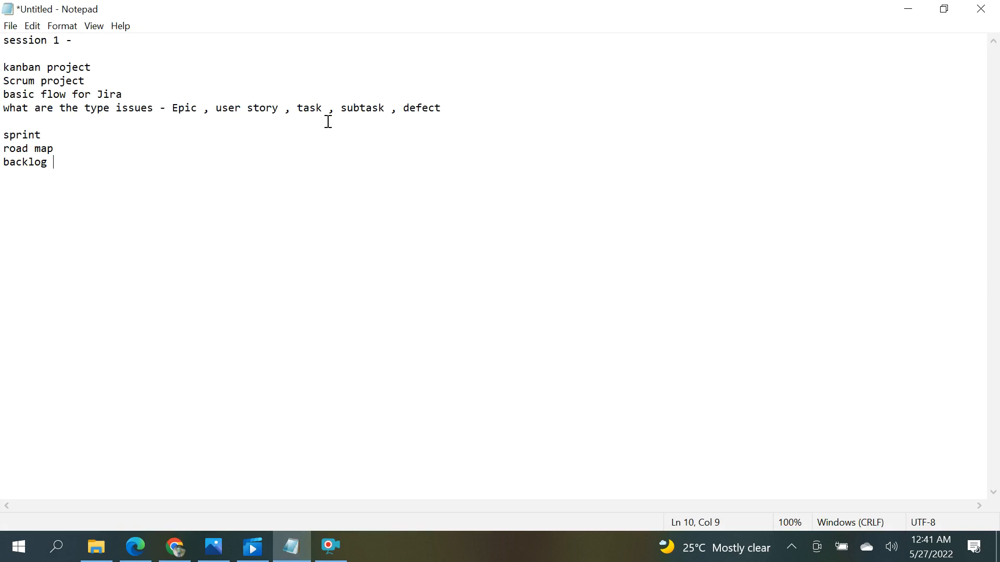
drag(449, 112, 403, 109)
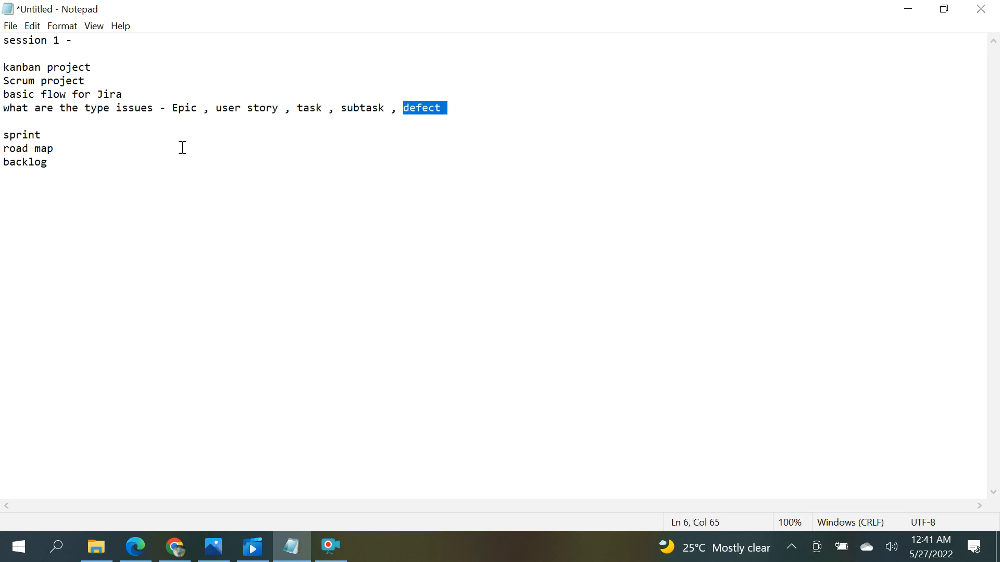
drag(108, 69, 15, 77)
drag(92, 81, 31, 87)
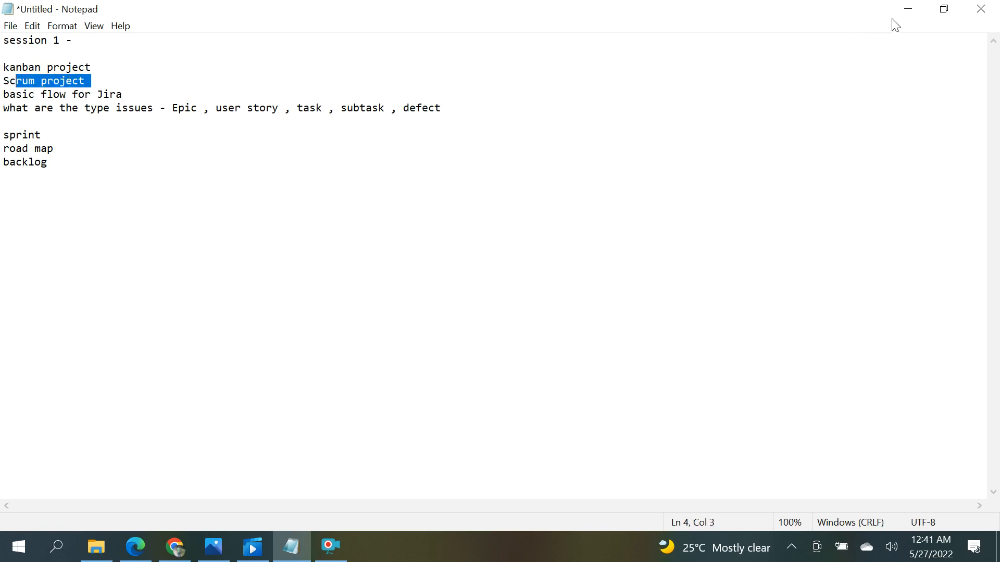
click(909, 9)
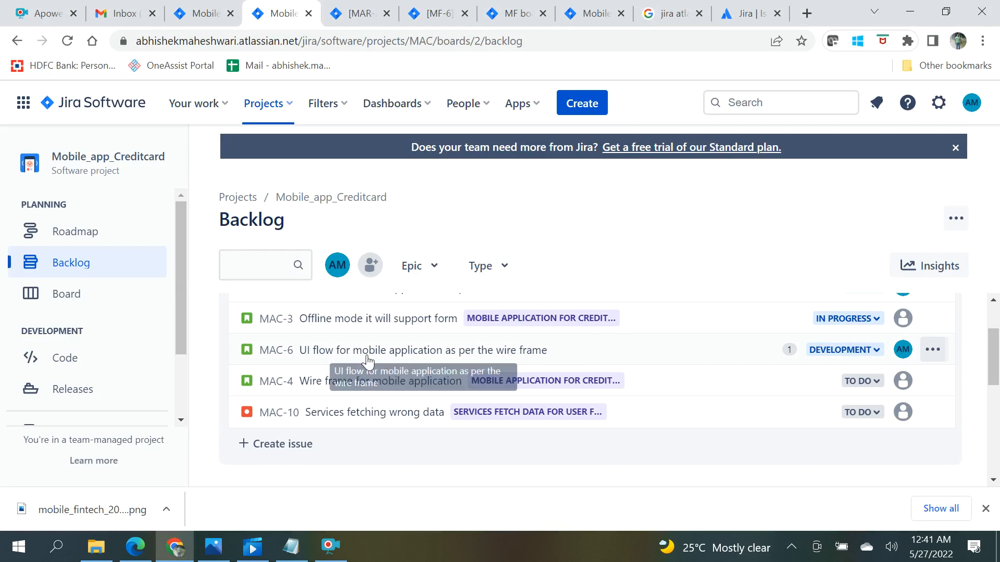
Open story MAC-6 in a new tab, add it to epic MAC-7 "Services fetch data for user for score cards", and open that epic.
right_click(278, 354)
key(Escape)
click(409, 13)
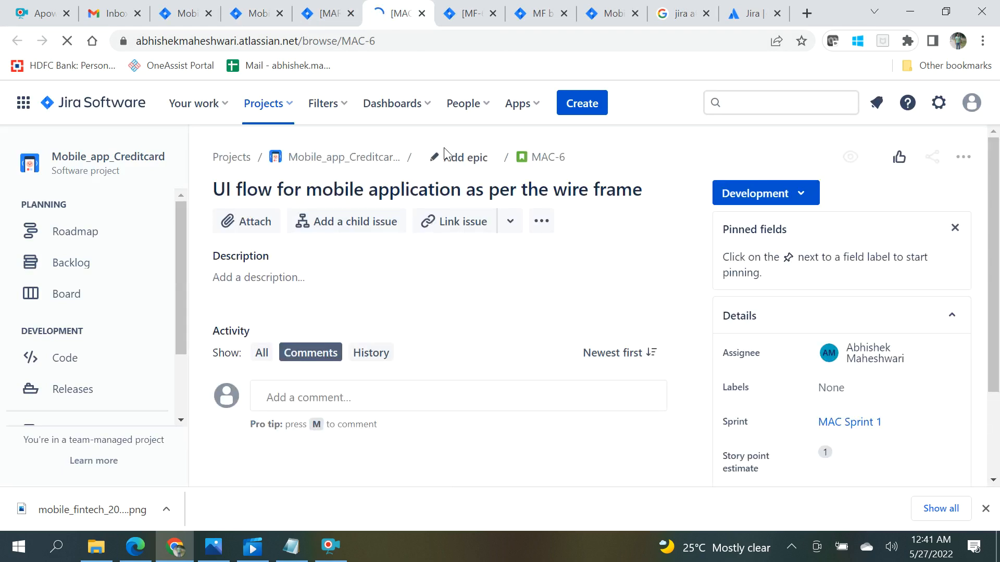
click(454, 159)
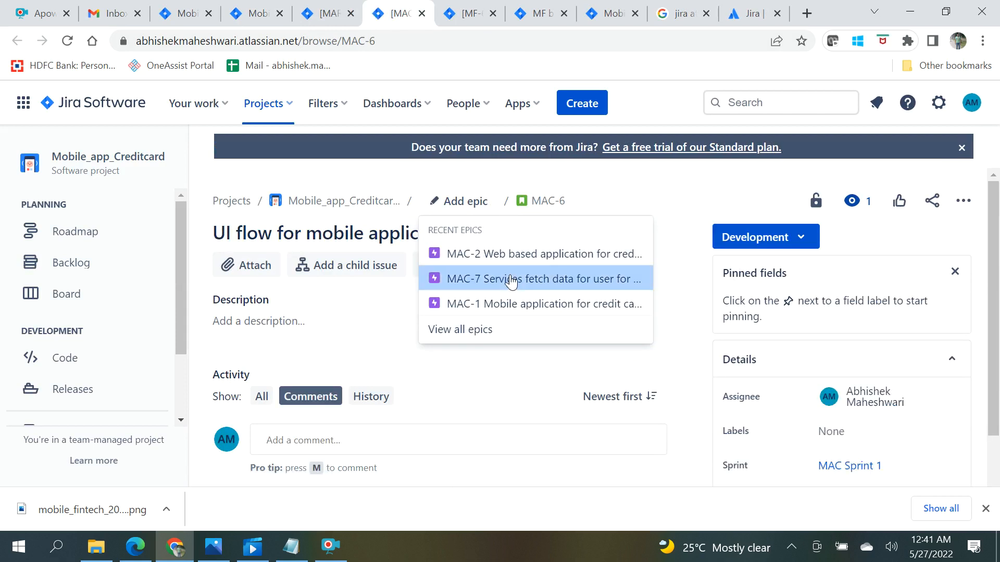
click(512, 280)
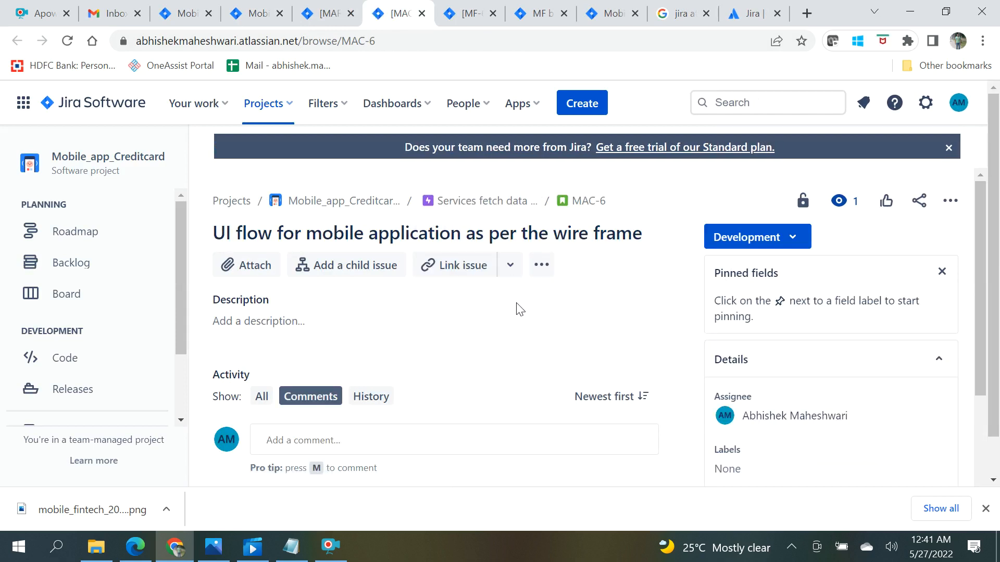
click(482, 201)
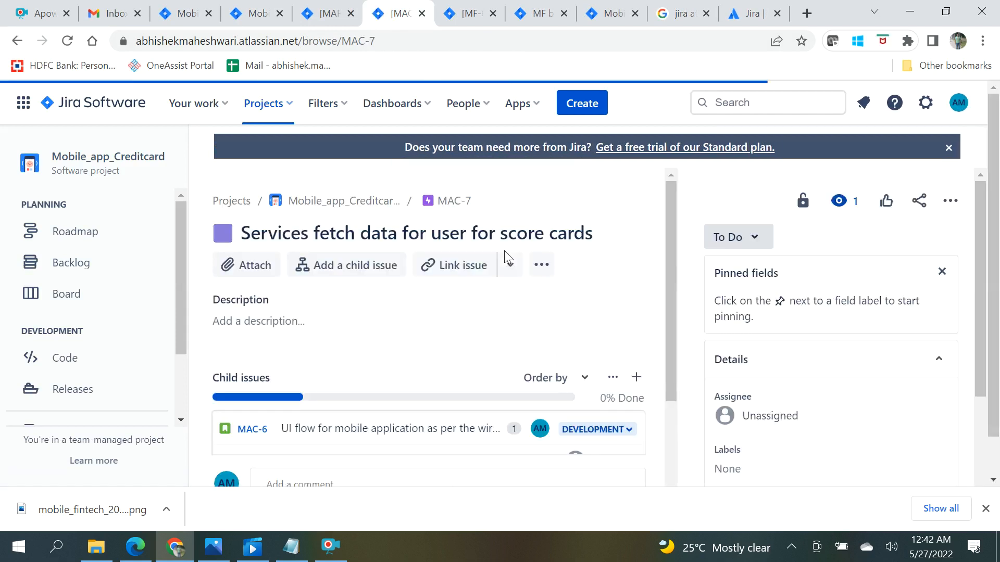
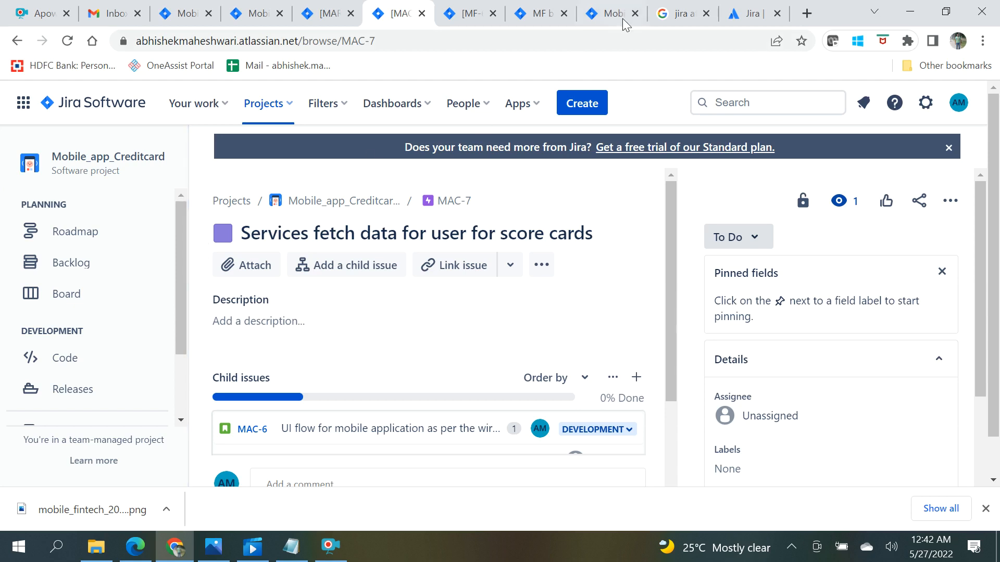
View the Jira free-plan sign-up page, try "ab" as the site name, clear it, and return to the Google results.
click(677, 13)
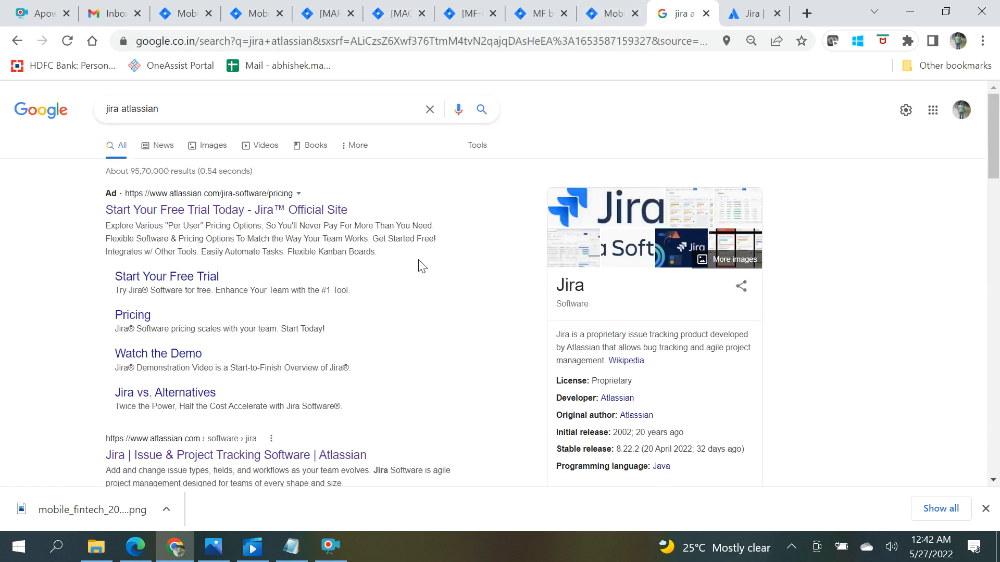
click(750, 16)
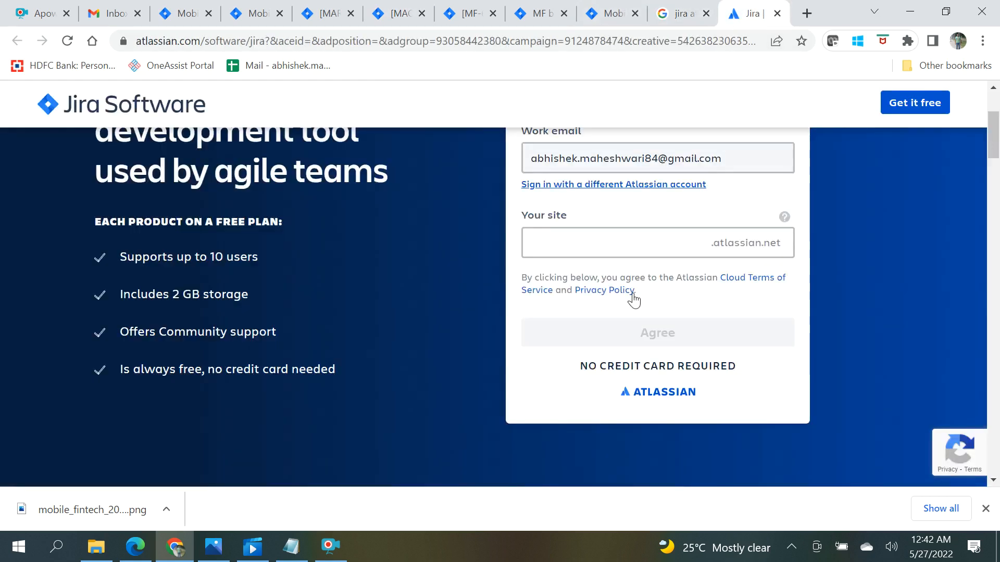
click(605, 245)
text(ab)
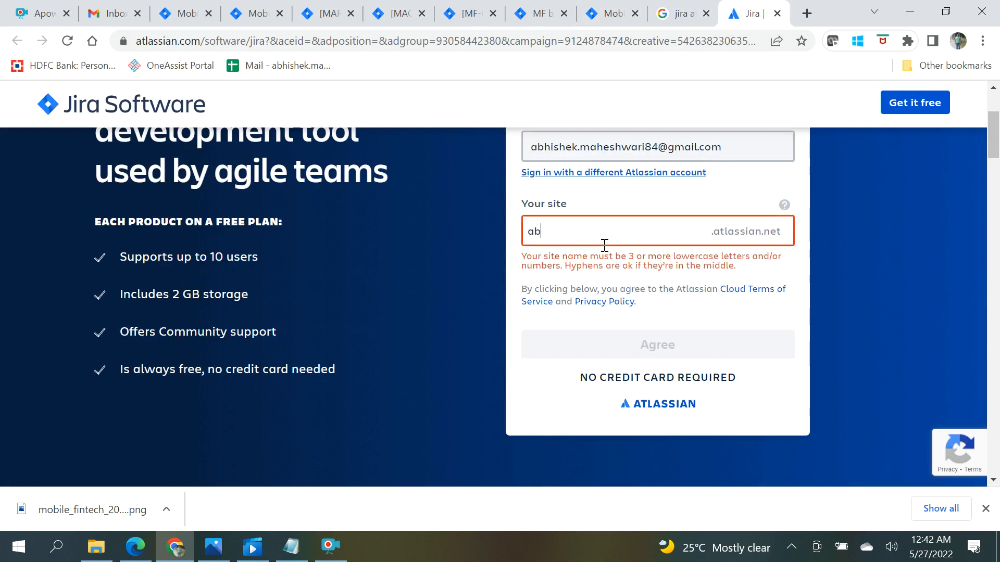
key(BackSpace)
key(BackSpace)
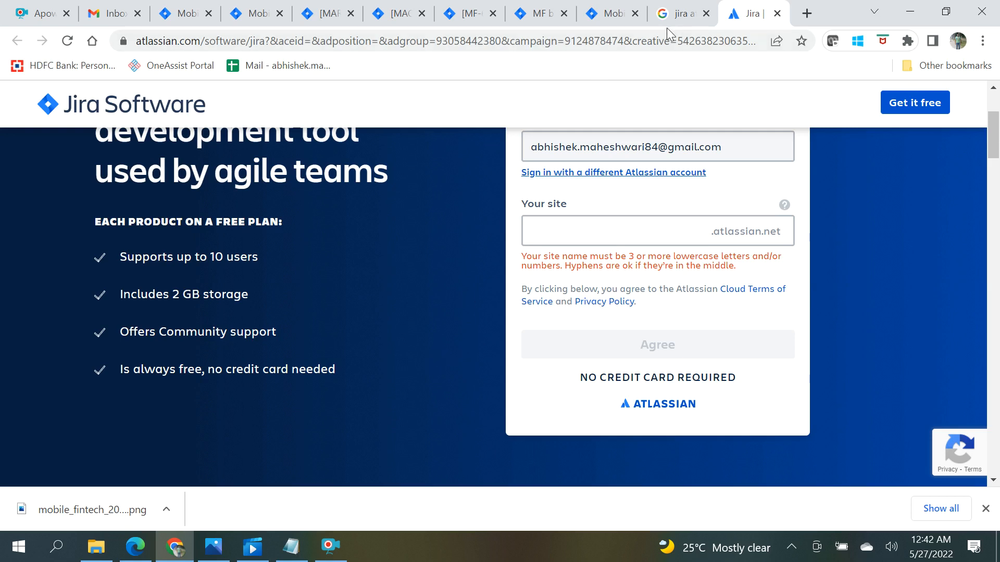
click(680, 14)
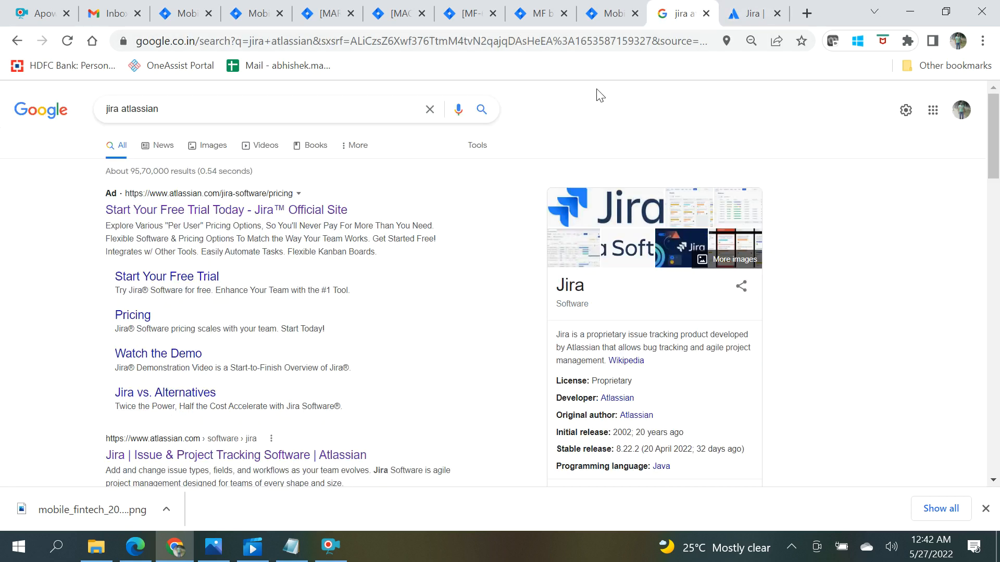
Copy the share link of the Mobile_fintech roadmap and close the Share dialog.
click(185, 14)
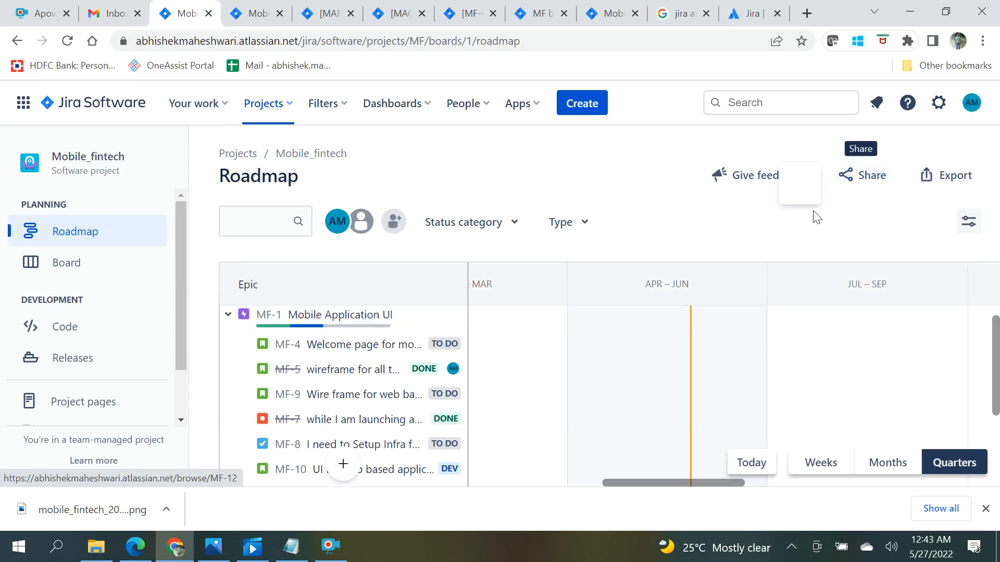
click(854, 180)
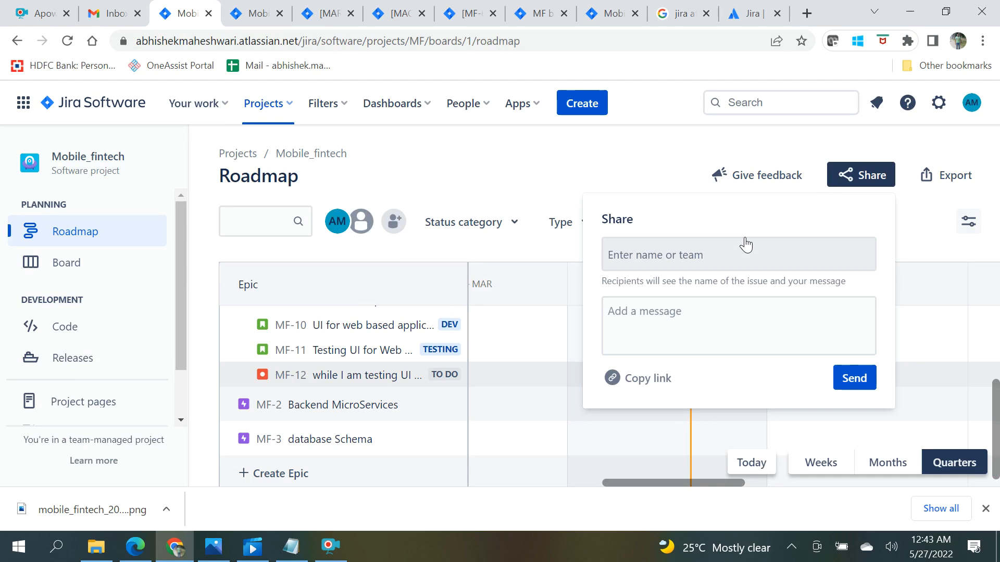
click(657, 386)
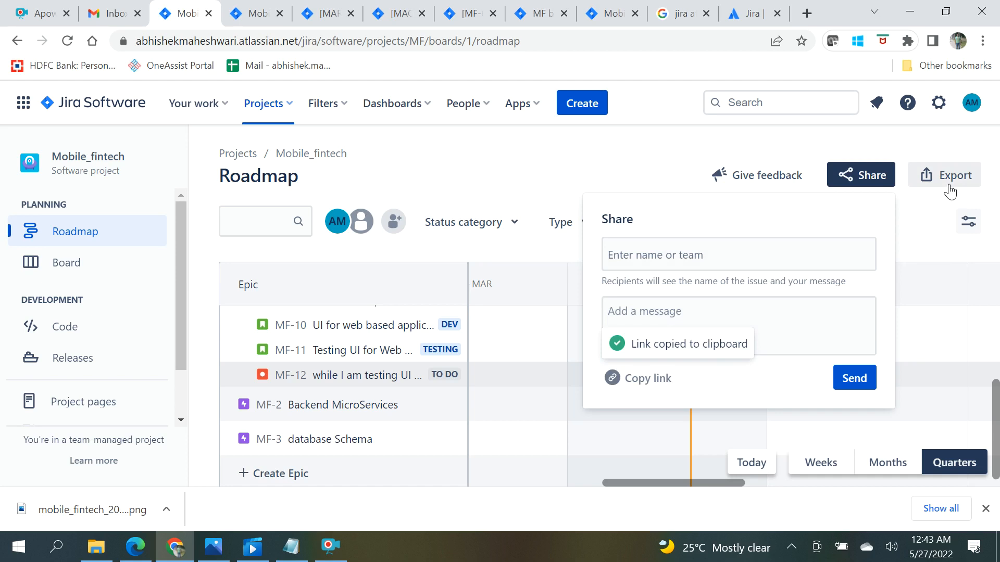
click(496, 177)
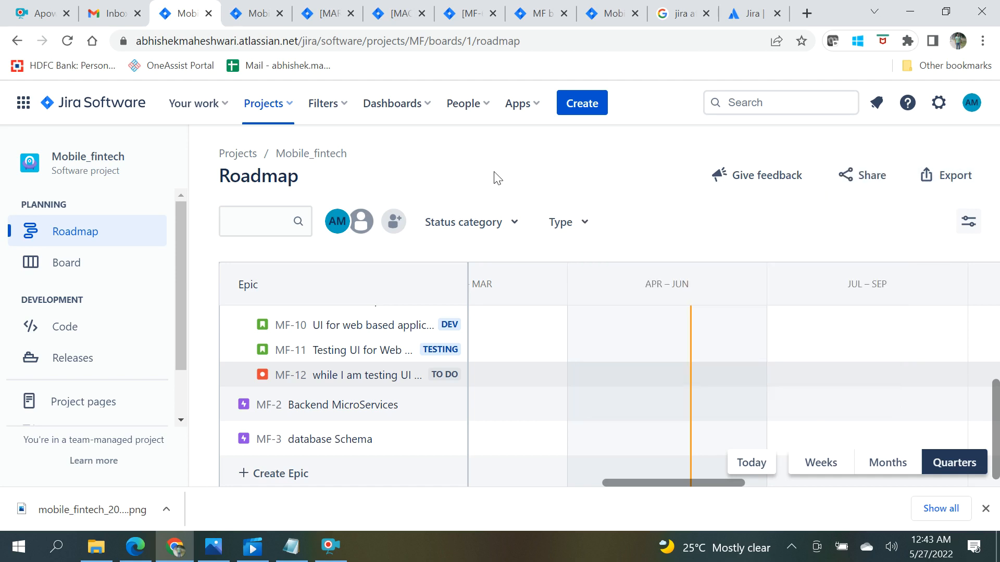
Return to the Mobile_app_Creditcard backlog and view the options for custom filters, saved filters and dashboards.
click(244, 14)
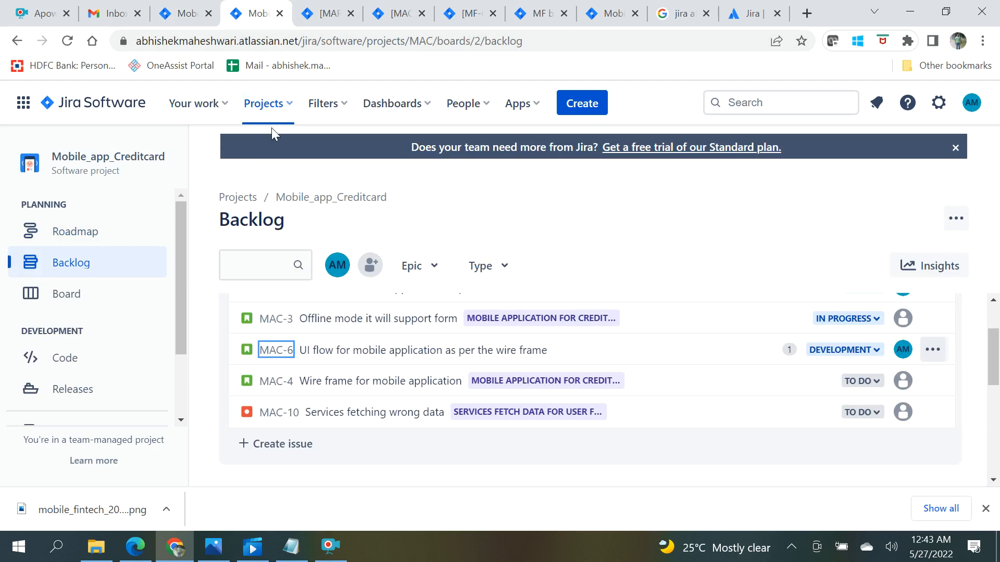
click(956, 218)
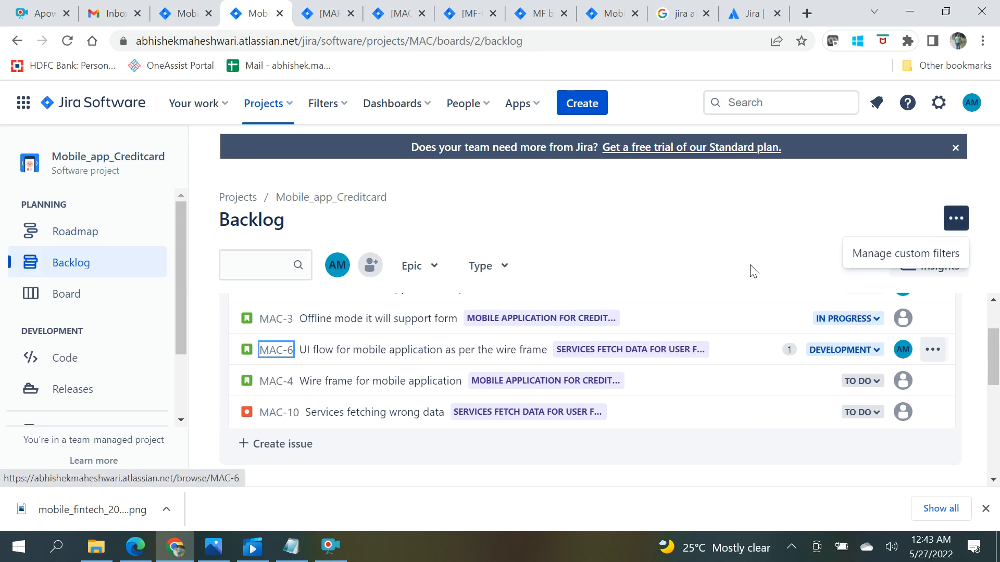
click(727, 253)
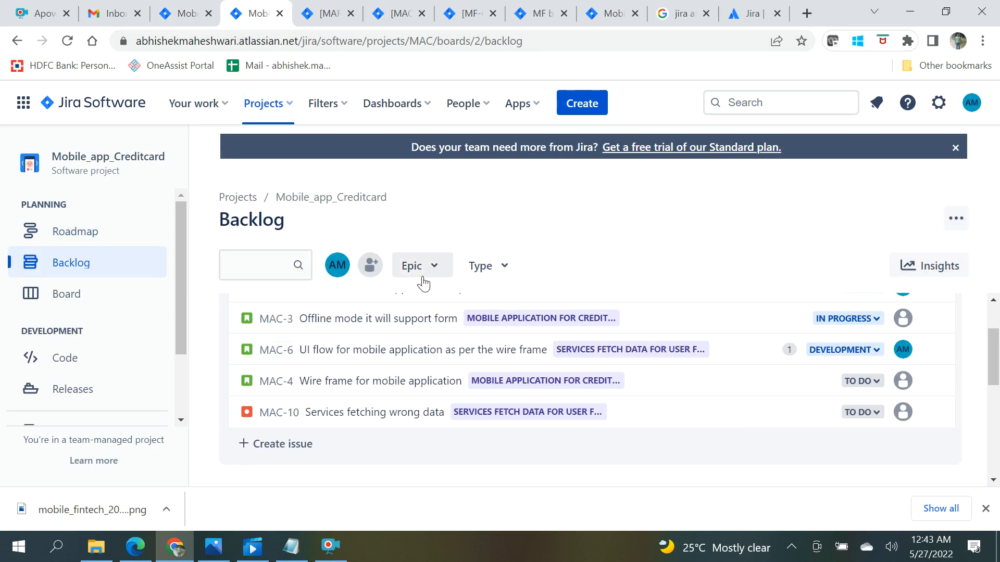
click(342, 113)
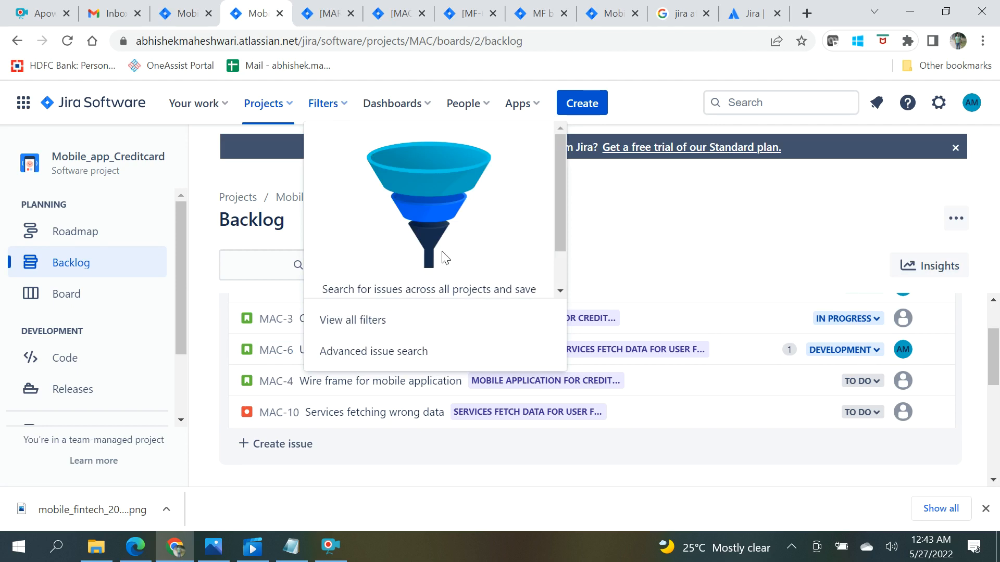
click(684, 221)
click(431, 116)
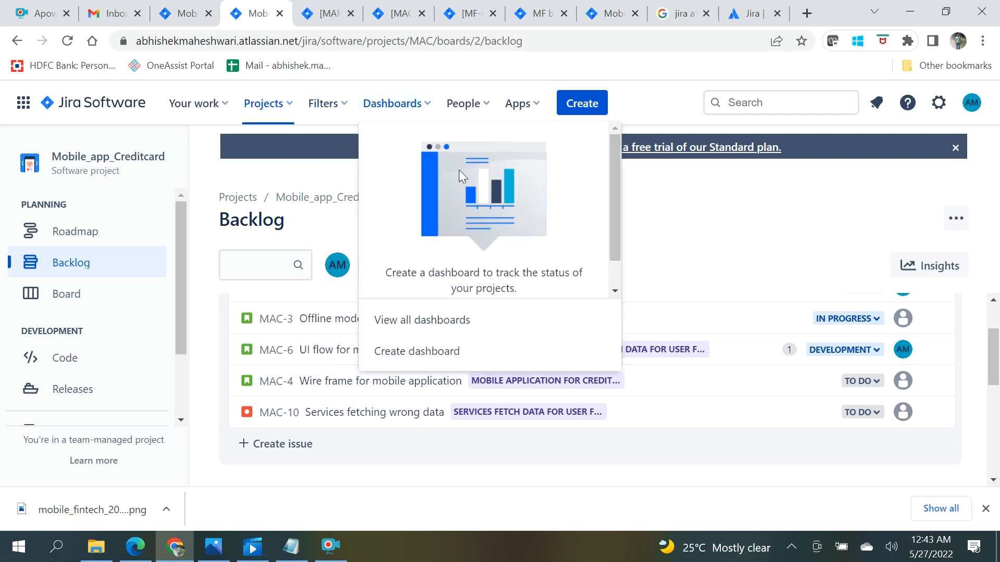
click(736, 248)
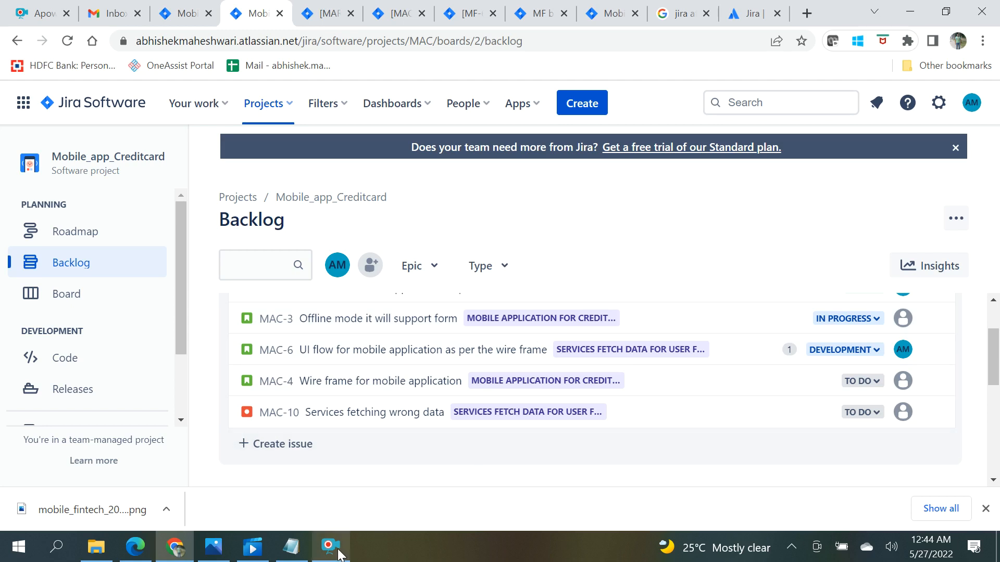
mouse_move(338, 553)
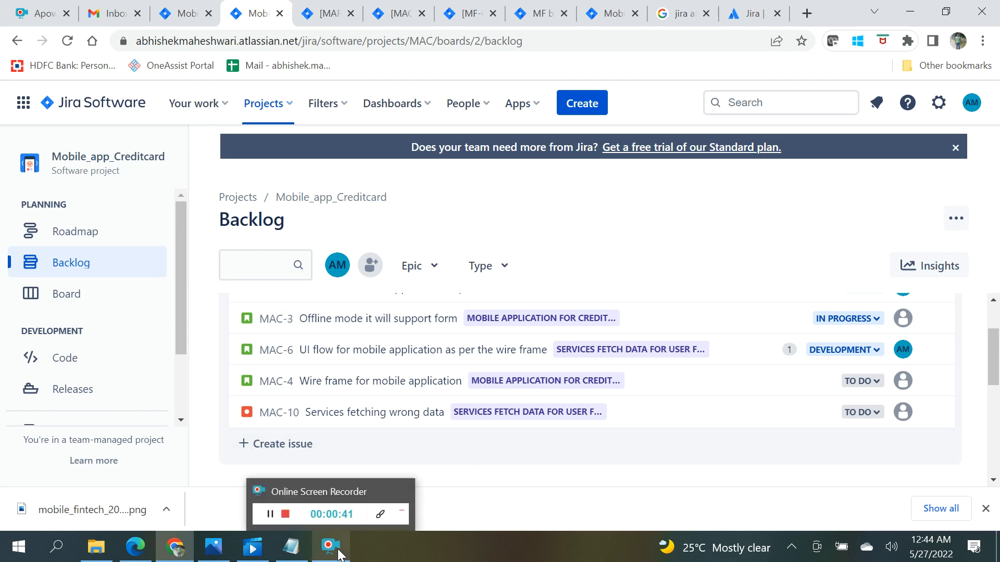
click(339, 553)
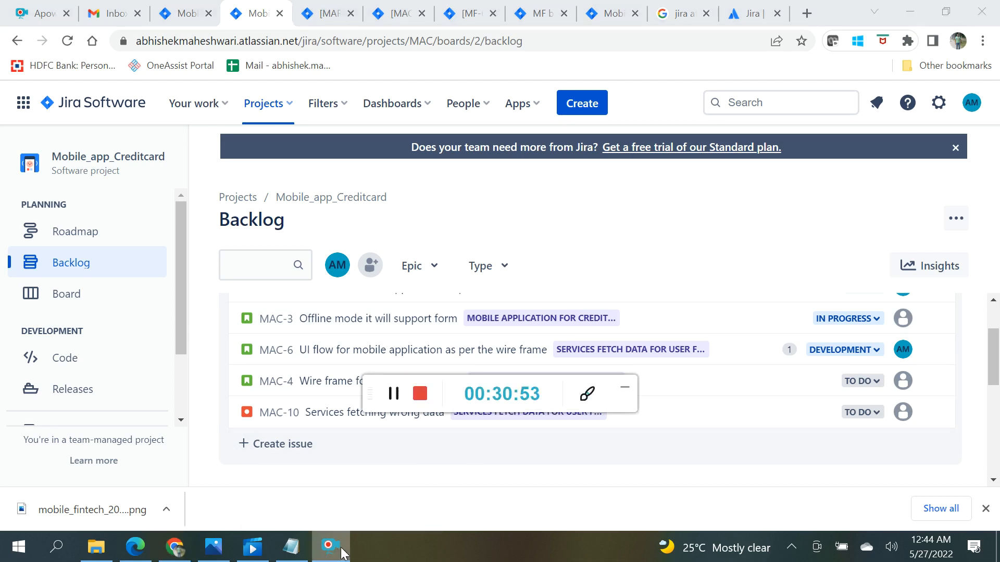